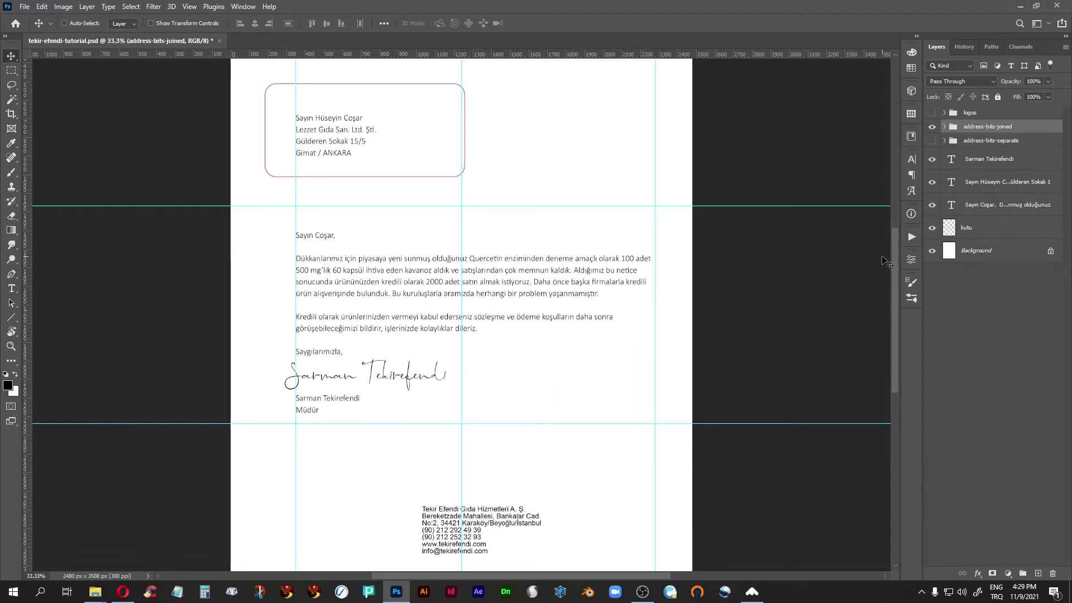
# Step: Show the logos group to look over the logo variants, and hide it again
pyautogui.click(932, 112)
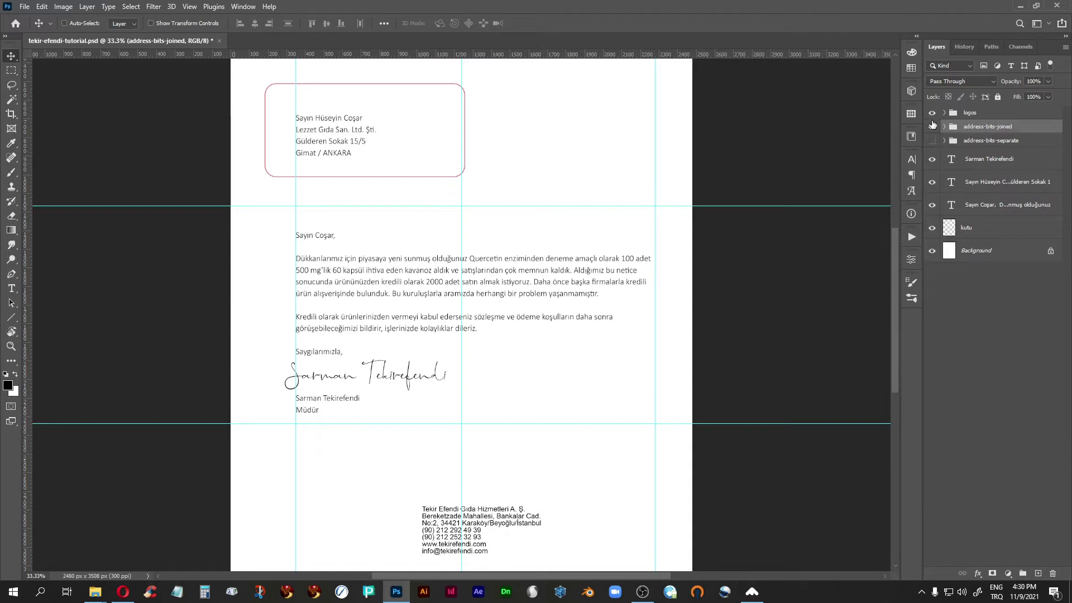
pyautogui.click(974, 115)
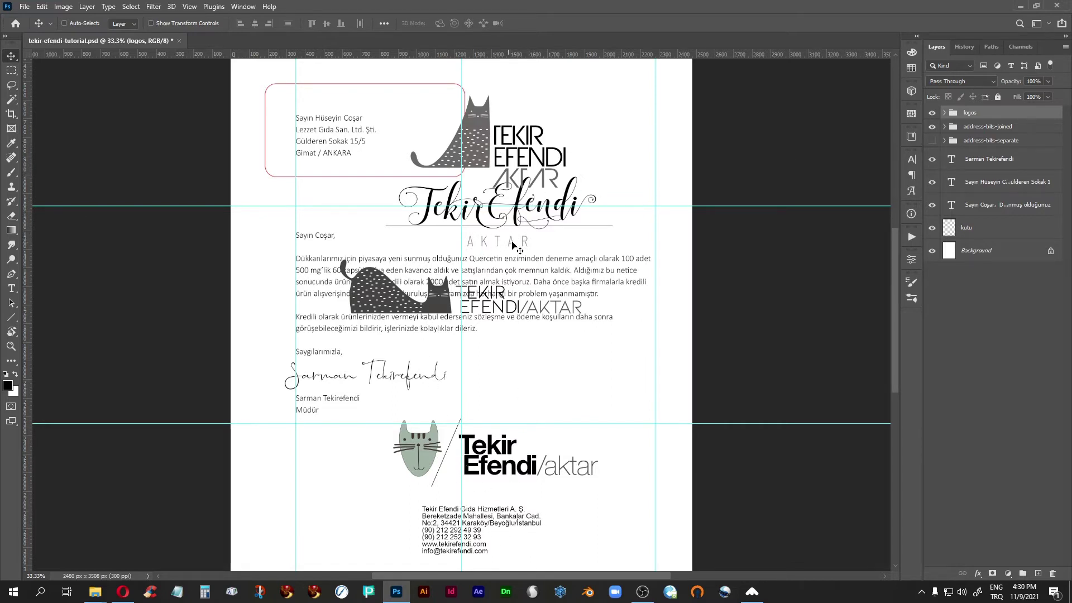
pyautogui.click(932, 114)
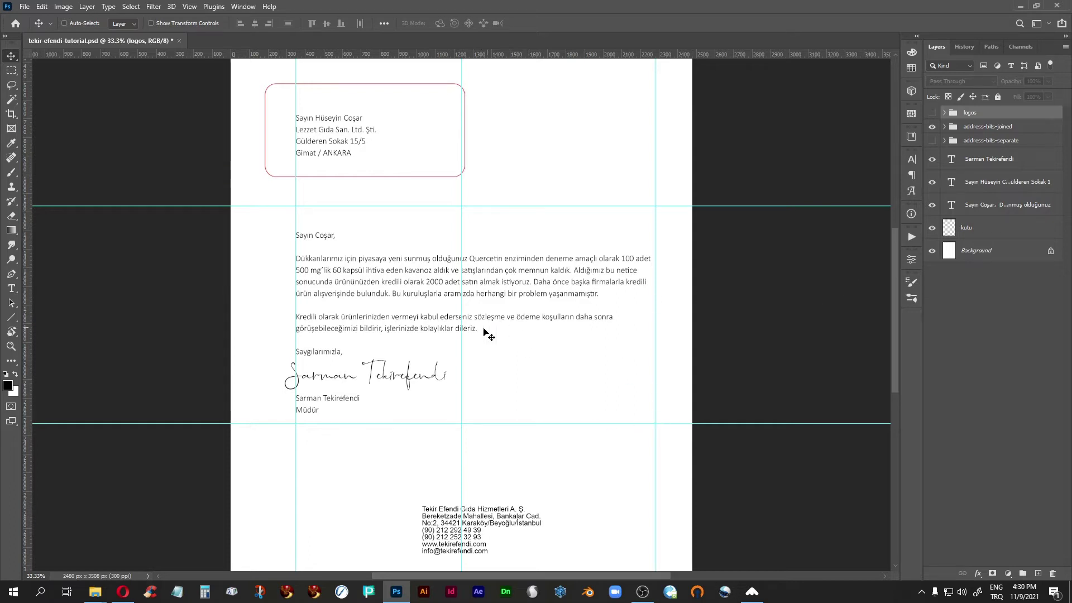
# Step: Compare the company address block on the letter with the Kasa Galeri contact details on the Sabancı University page in the browser
pyautogui.scroll(-3, 491, 284)
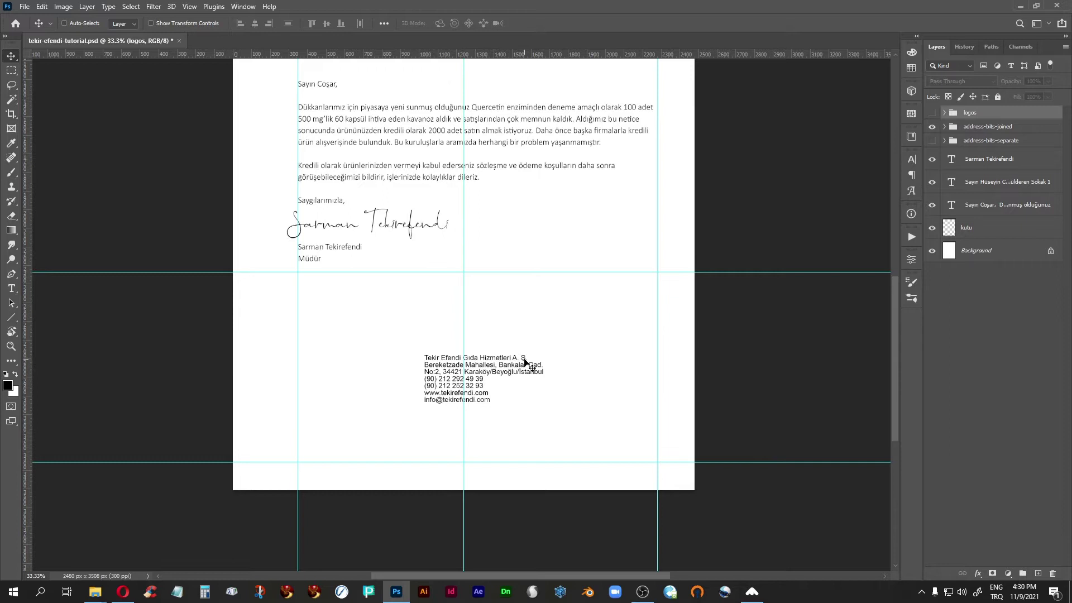
pyautogui.hotkey('ctrl', '+')
pyautogui.hotkey('ctrl', '+')
pyautogui.moveTo(463, 414); pyautogui.dragTo(455, 246)
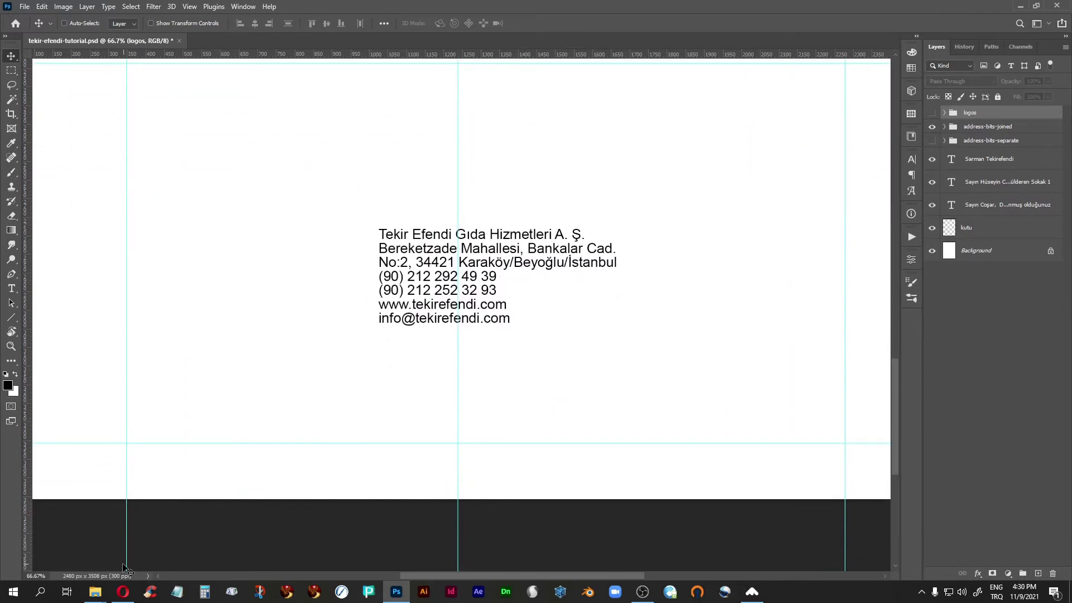
pyautogui.click(124, 592)
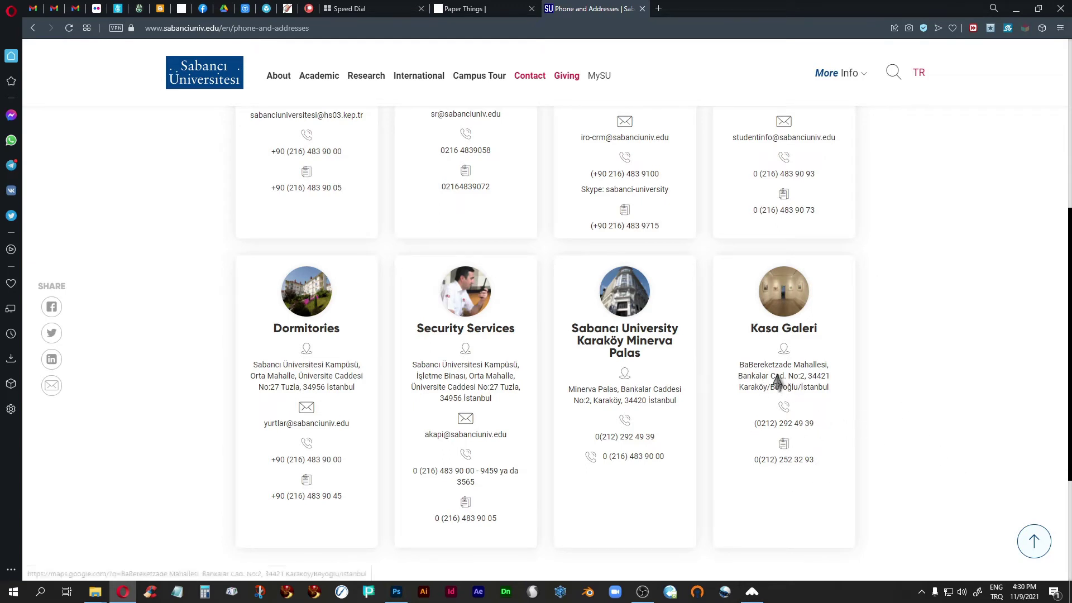
pyautogui.click(396, 591)
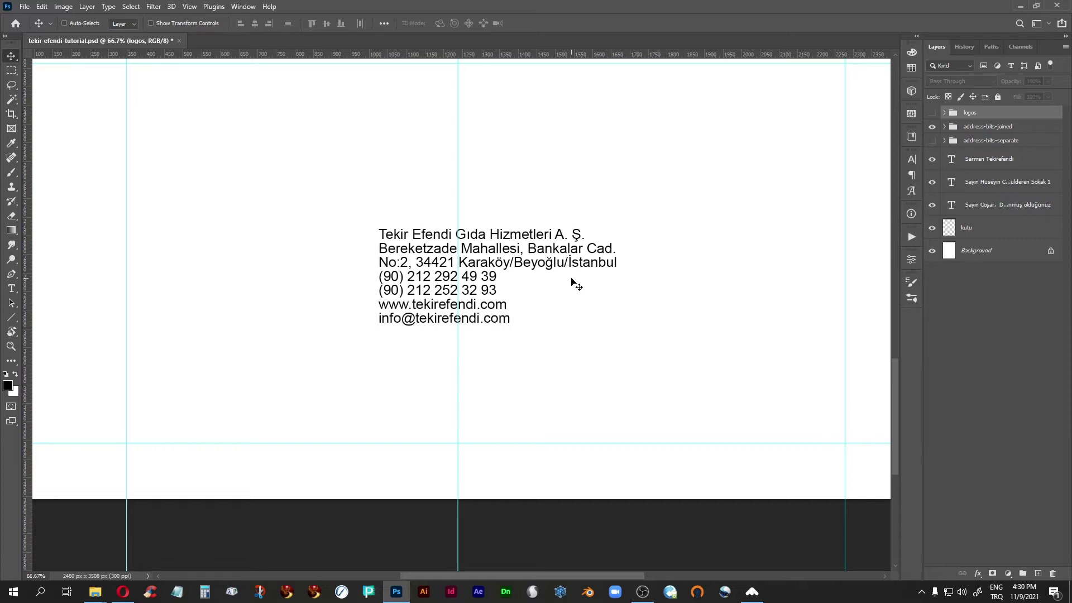
pyautogui.moveTo(431, 347); pyautogui.dragTo(416, 464)
pyautogui.moveTo(428, 290)
pyautogui.mouseDown()
pyautogui.moveTo(431, 343)
pyautogui.moveTo(429, 316)
pyautogui.moveTo(414, 328)
pyautogui.moveTo(413, 313)
pyautogui.mouseUp()
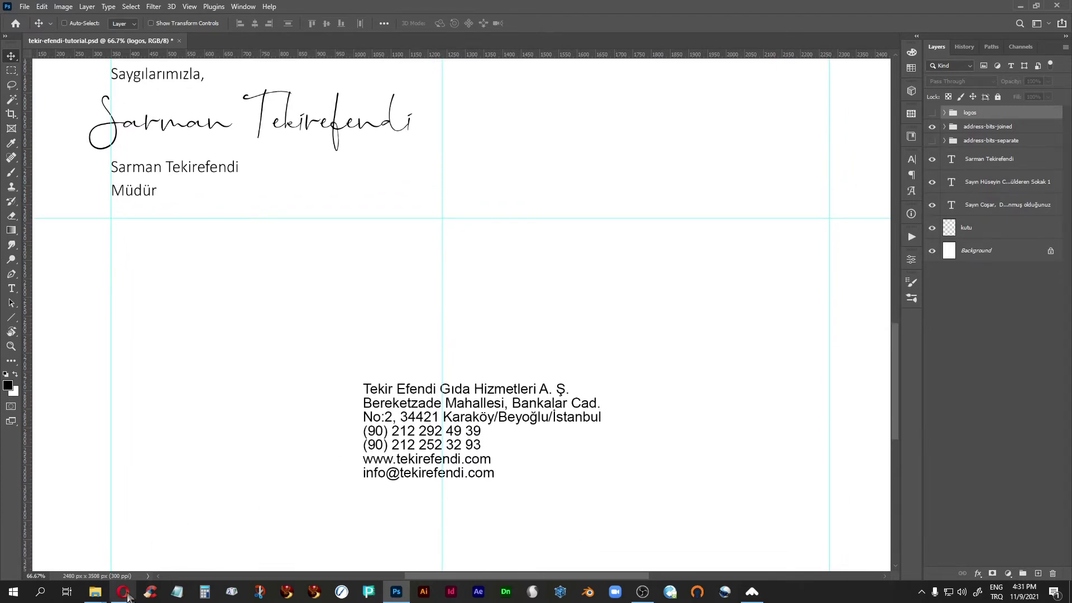
pyautogui.click(125, 593)
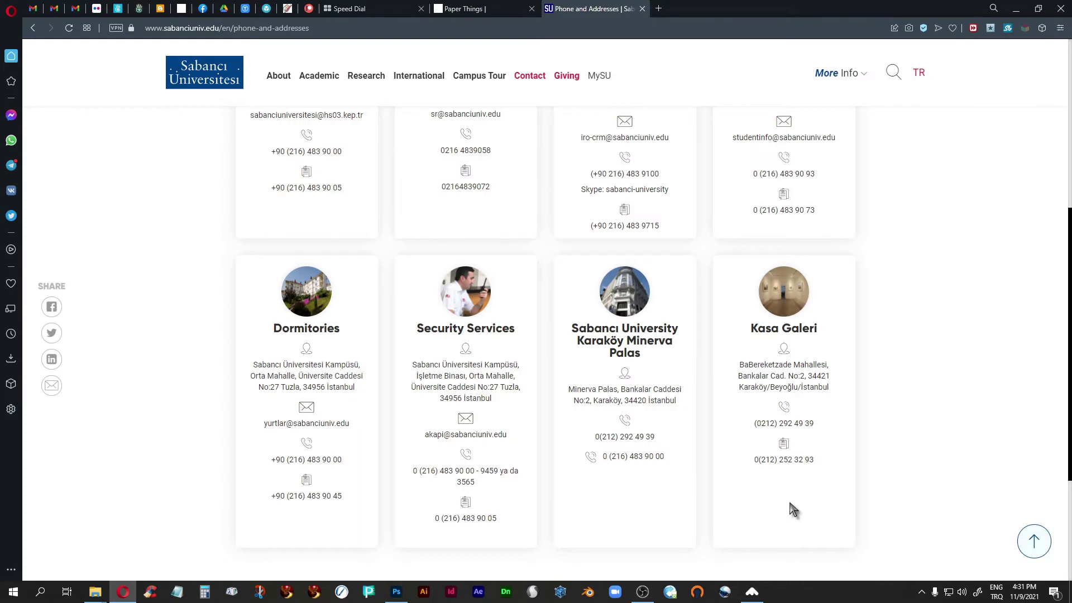
pyautogui.click(1016, 8)
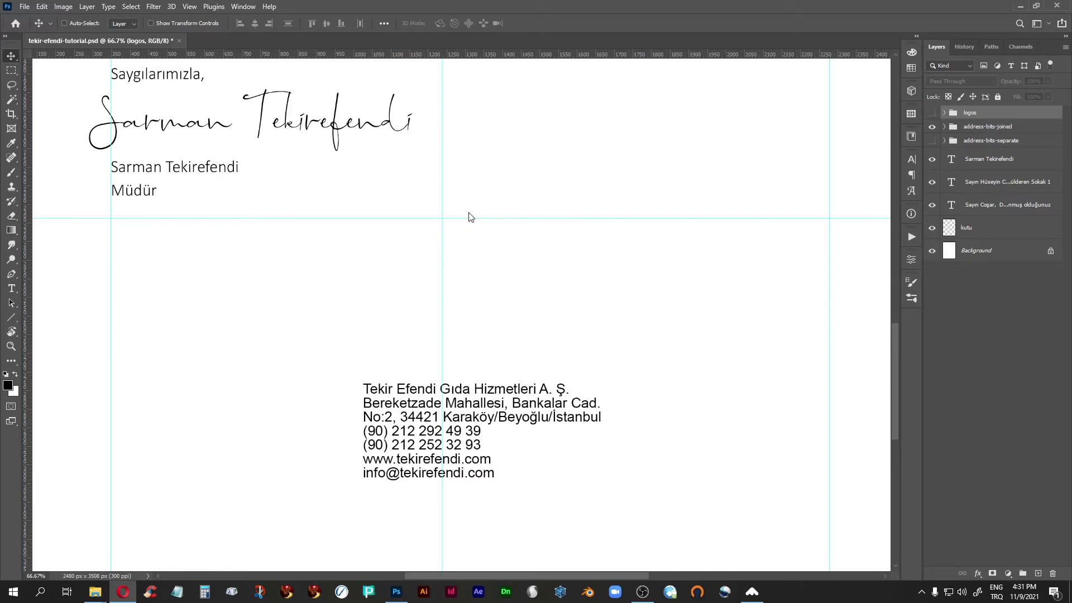
pyautogui.click(531, 2)
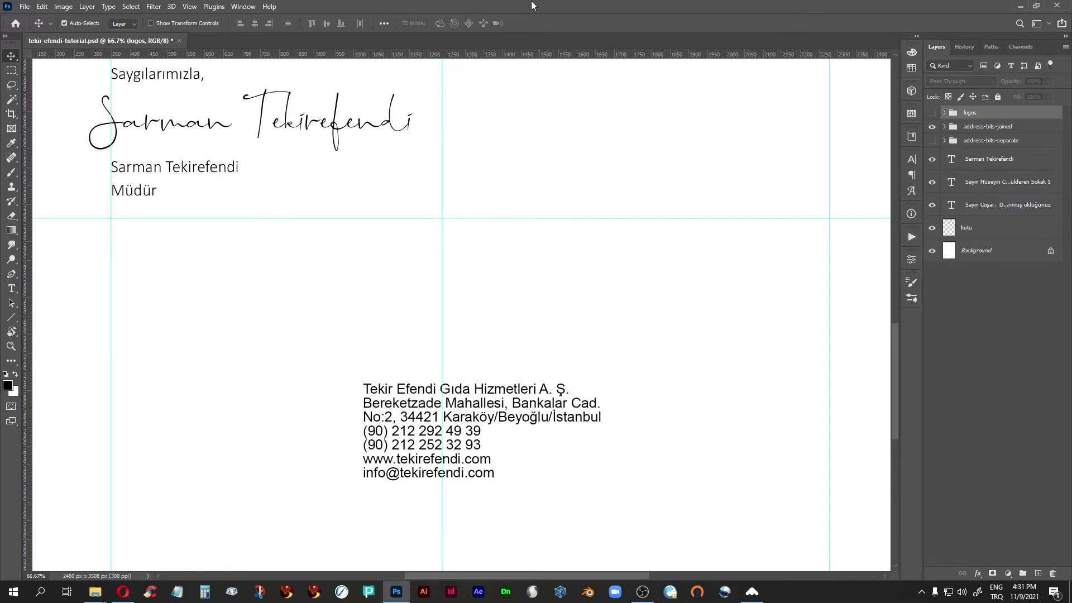
# Step: Show the logos group and hide its logo-lying, logo-slanted and logo-face groups so only logo-script is displayed
pyautogui.hotkey('ctrl', '-')
pyautogui.hotkey('ctrl', '-')
pyautogui.hotkey('ctrl', '-')
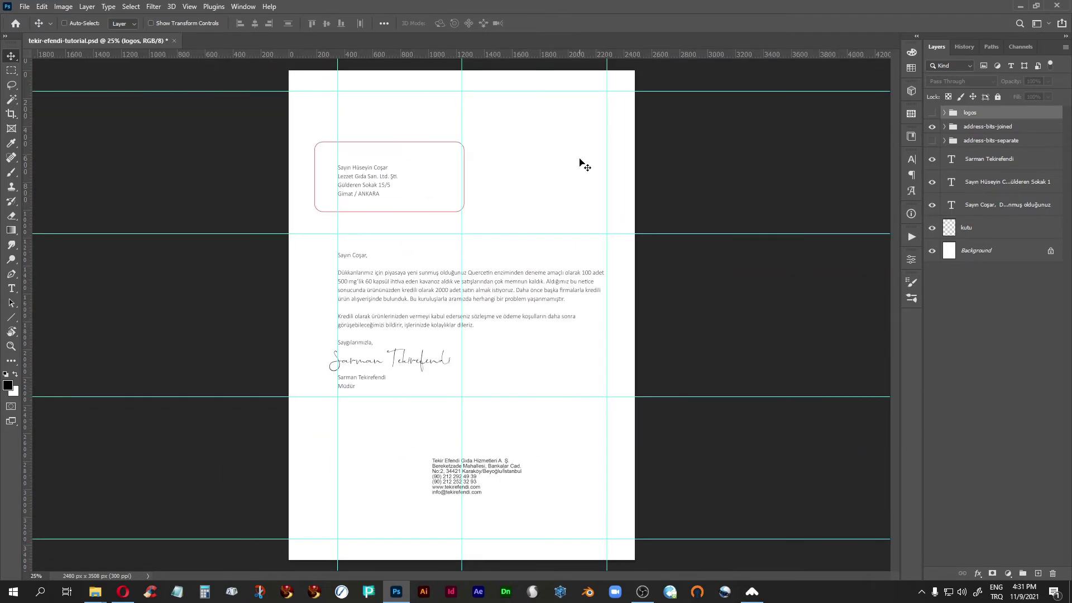
pyautogui.click(931, 113)
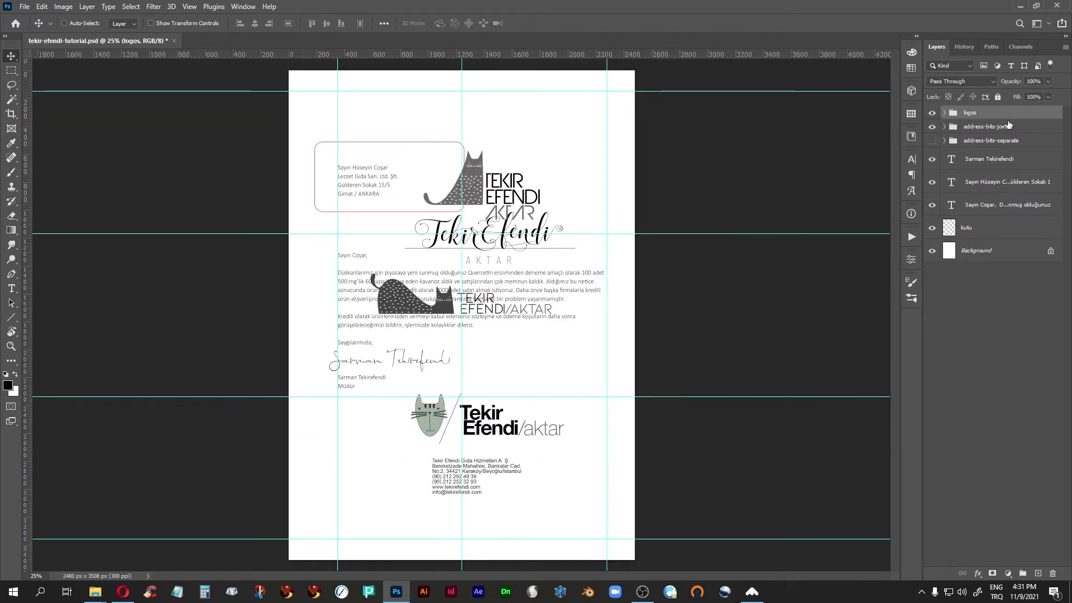
pyautogui.click(945, 113)
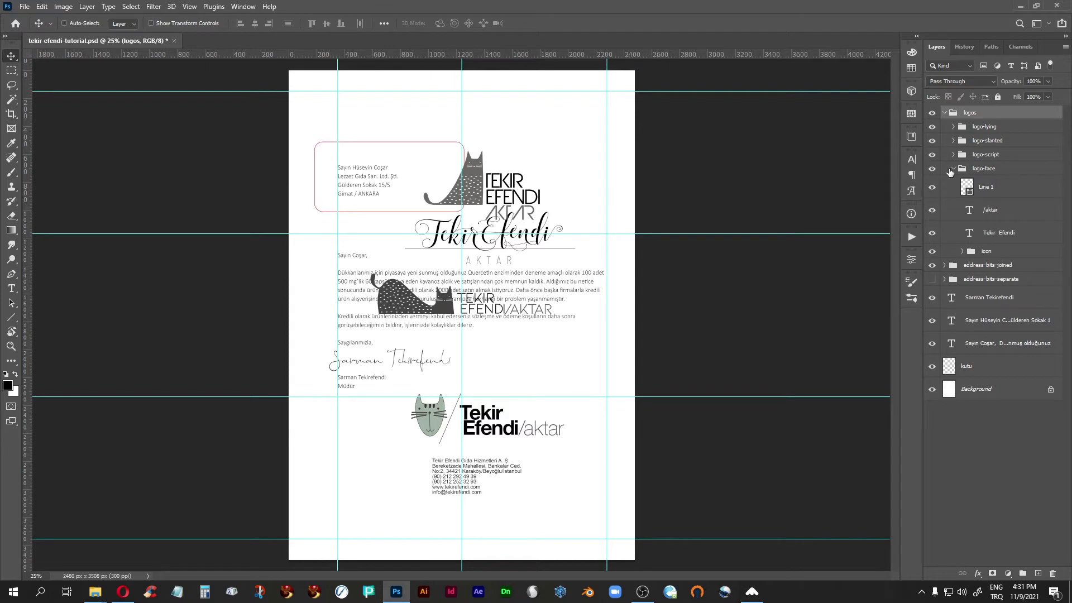
pyautogui.click(954, 169)
pyautogui.click(932, 126)
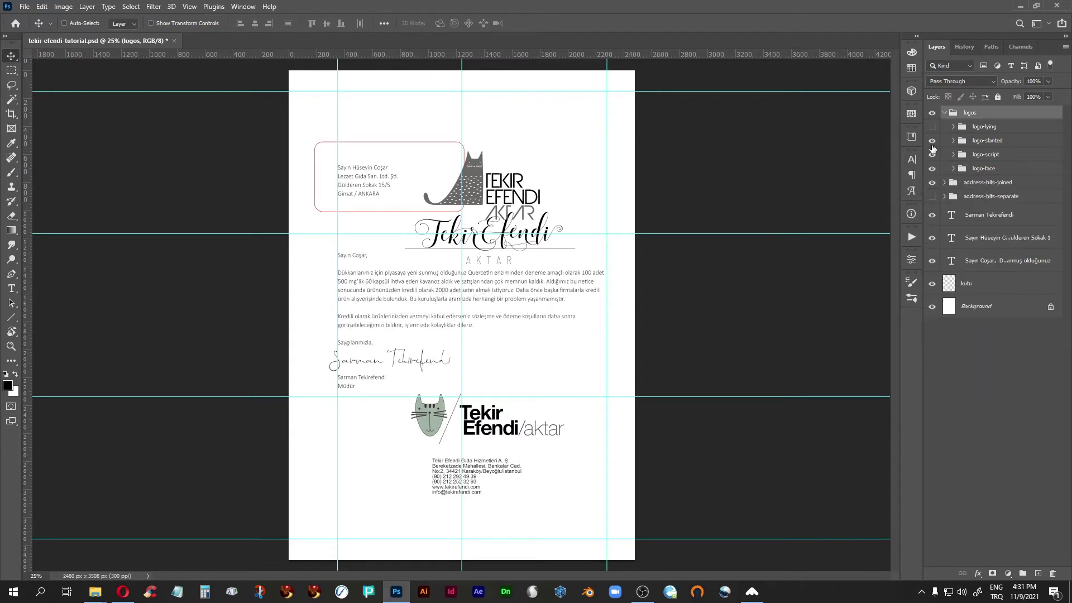
pyautogui.click(931, 141)
pyautogui.click(932, 169)
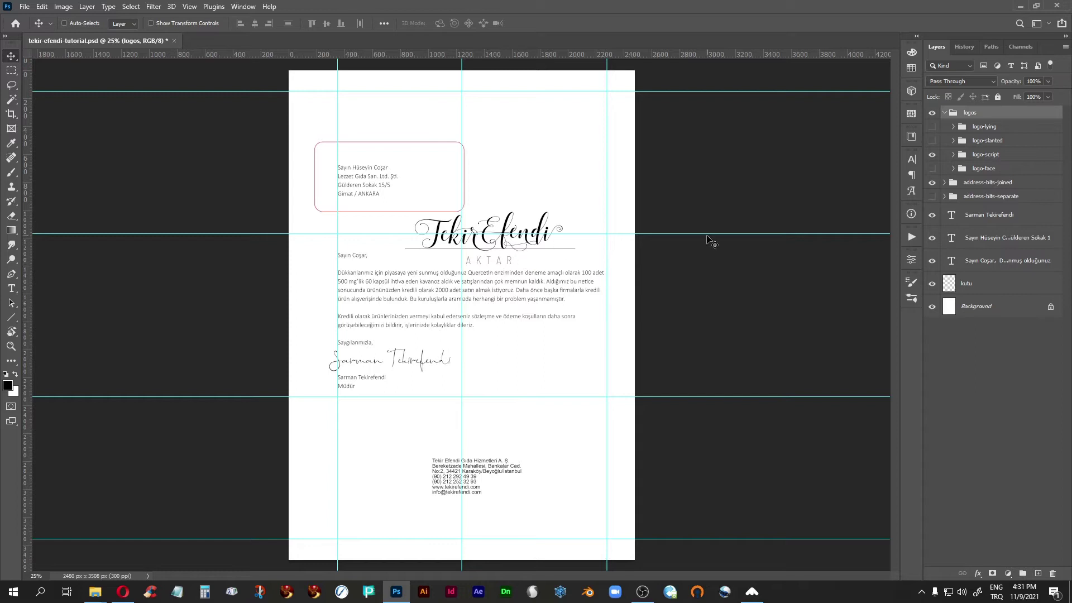
# Step: Move the logo-script group to the top of the page, roughly centred horizontally above the recipient's address
pyautogui.click(986, 155)
pyautogui.moveTo(498, 245); pyautogui.dragTo(473, 116)
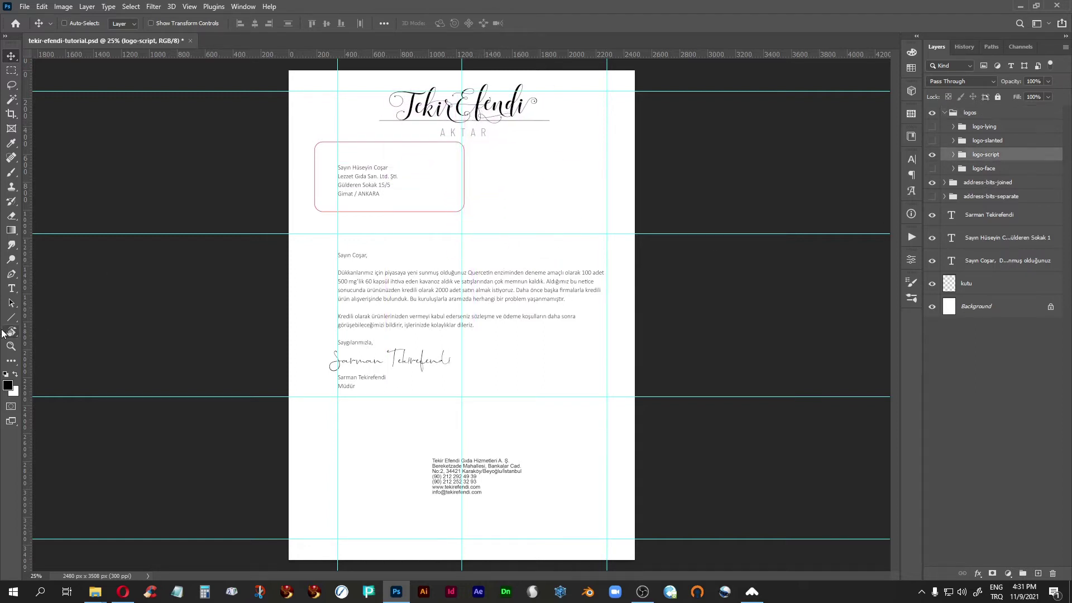
# Step: Examine the script logo up close and on the whole page with the guides and the kutu box hidden
pyautogui.click(12, 346)
pyautogui.moveTo(373, 83); pyautogui.dragTo(573, 173)
pyautogui.moveTo(475, 266); pyautogui.dragTo(515, 457)
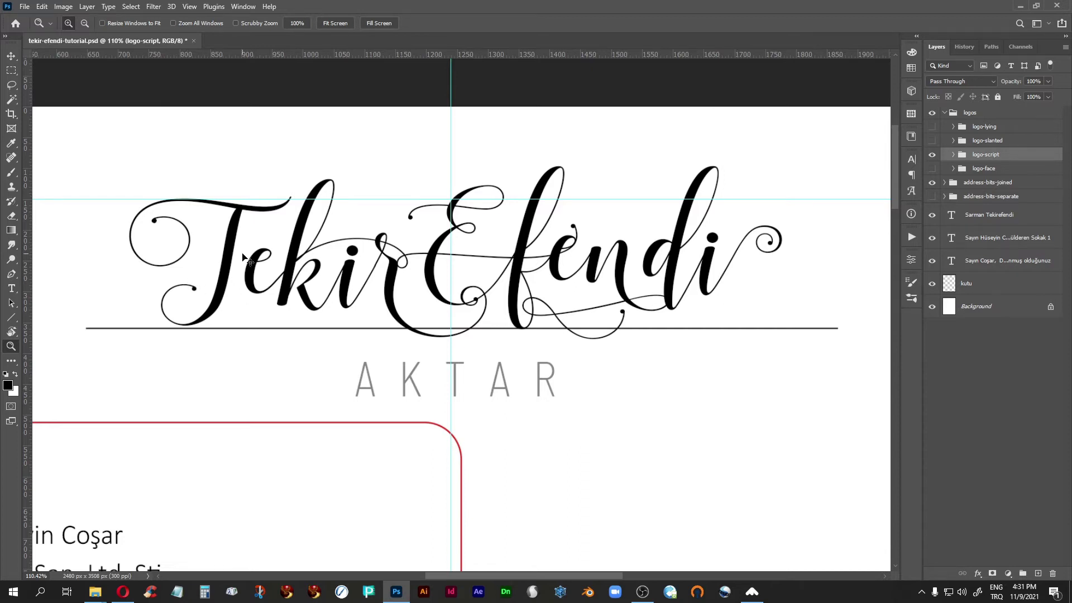
pyautogui.hotkey('ctrl', ';')
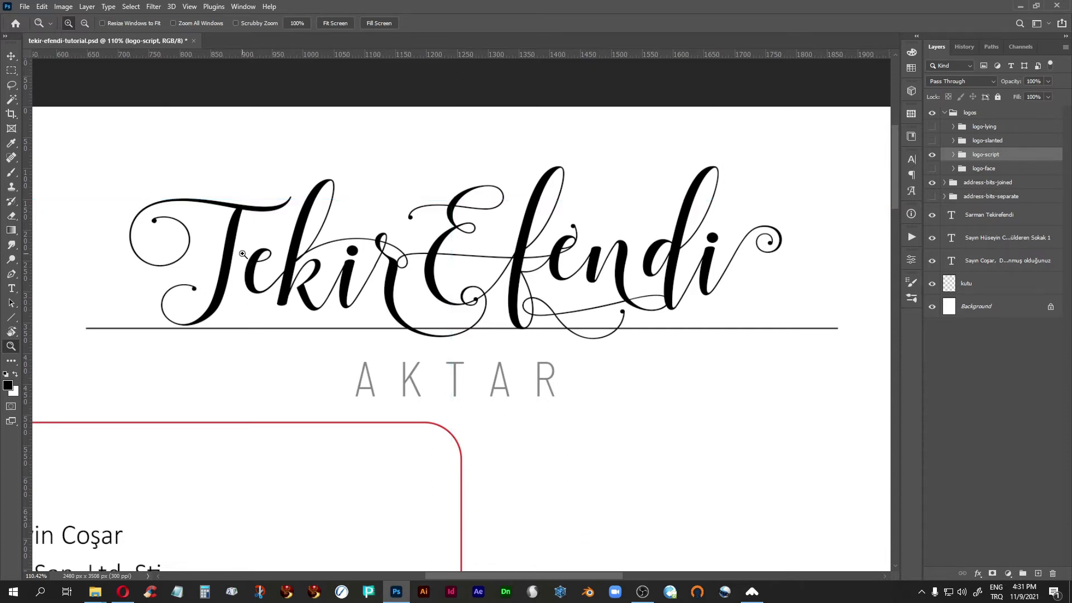
pyautogui.click(932, 285)
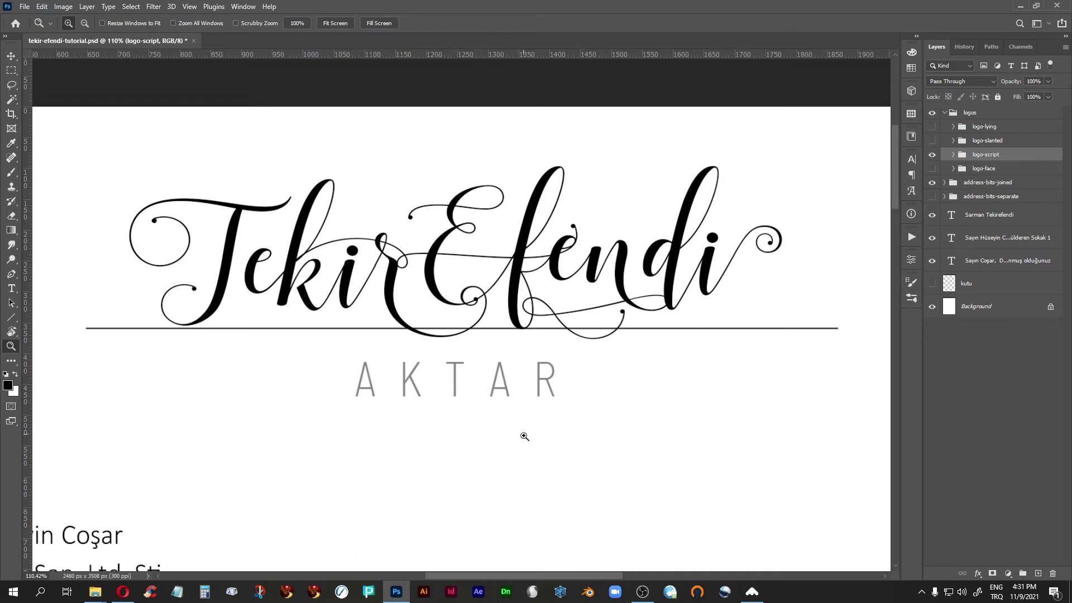
pyautogui.moveTo(488, 445); pyautogui.dragTo(428, 447)
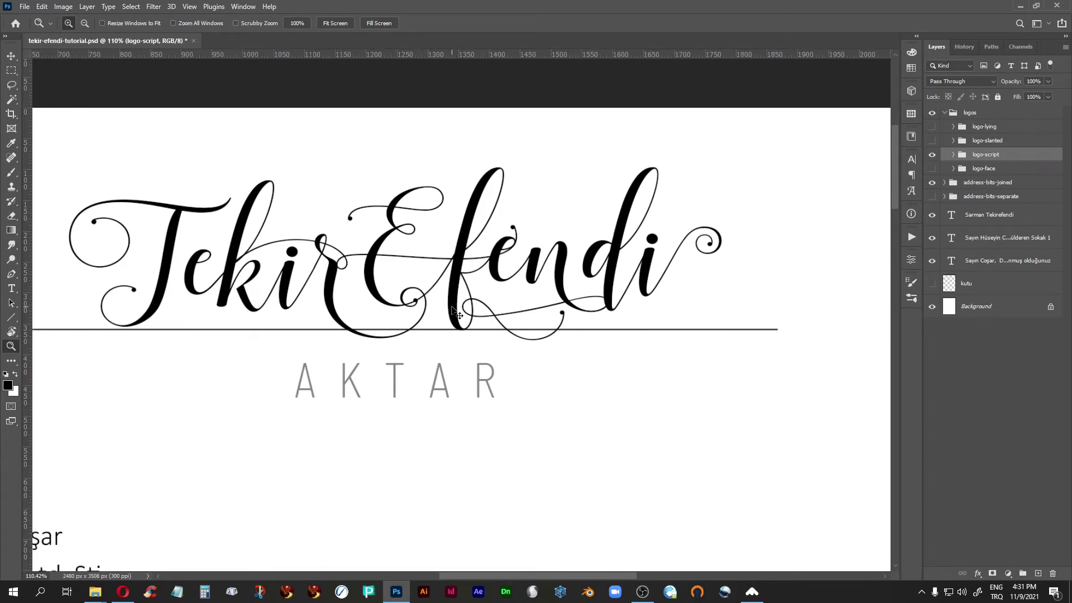
pyautogui.hotkey('ctrl', '0')
# Step: Add a vertical guide at the page's horizontal centre, at X 1240 px
pyautogui.click(966, 304)
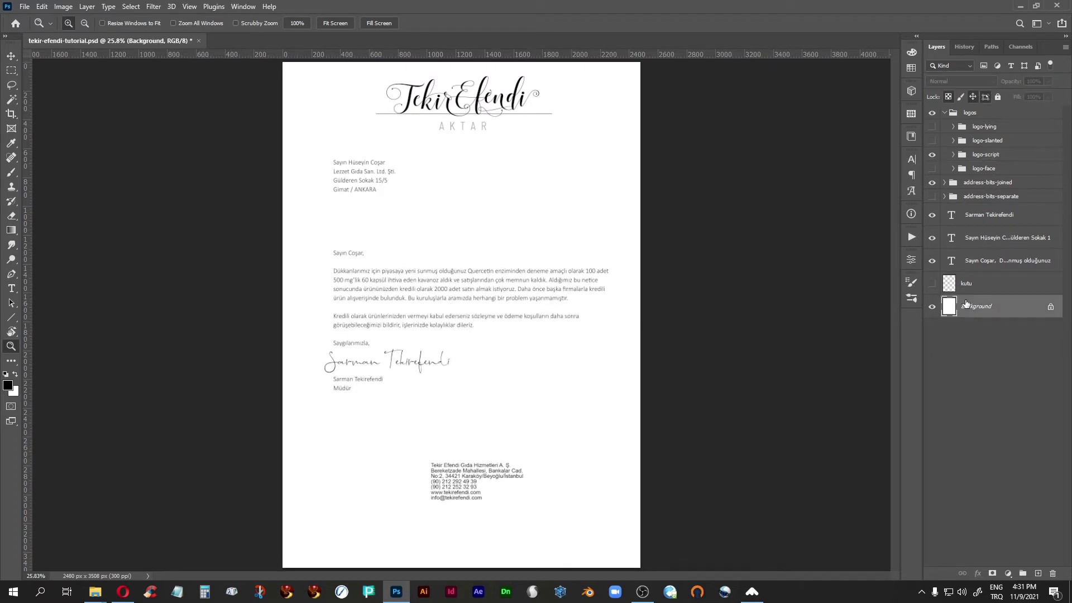
pyautogui.click(10, 56)
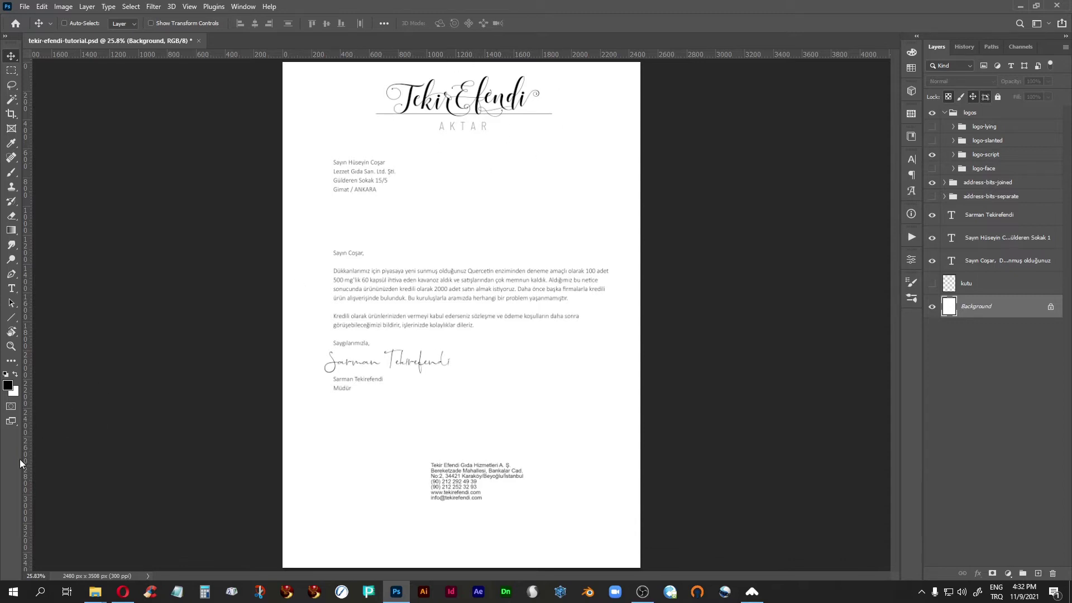
pyautogui.moveTo(26, 461); pyautogui.dragTo(460, 498)
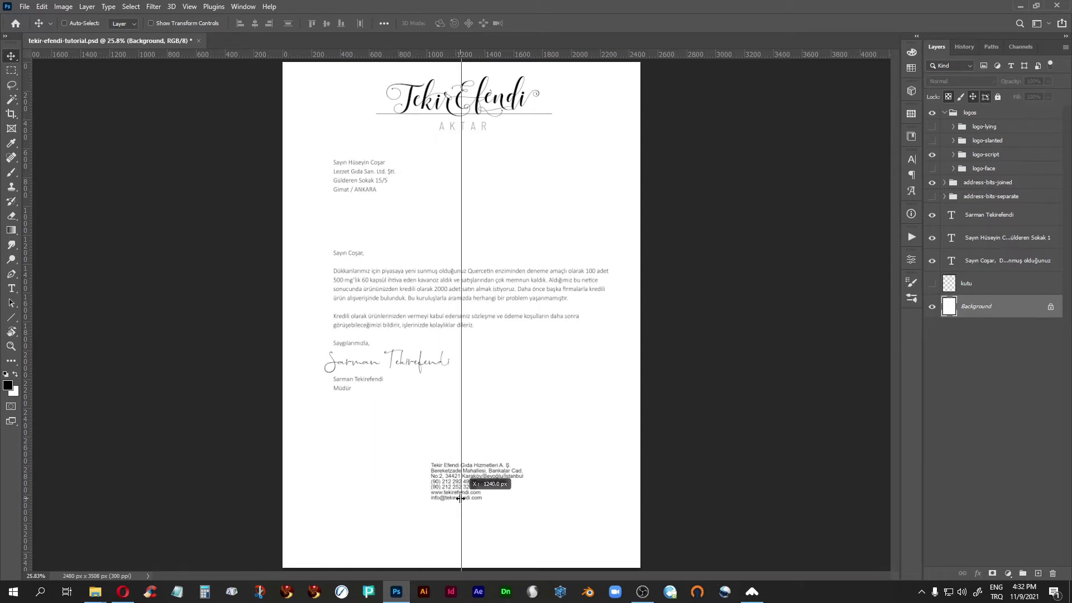
pyautogui.moveTo(460, 498); pyautogui.dragTo(461, 498)
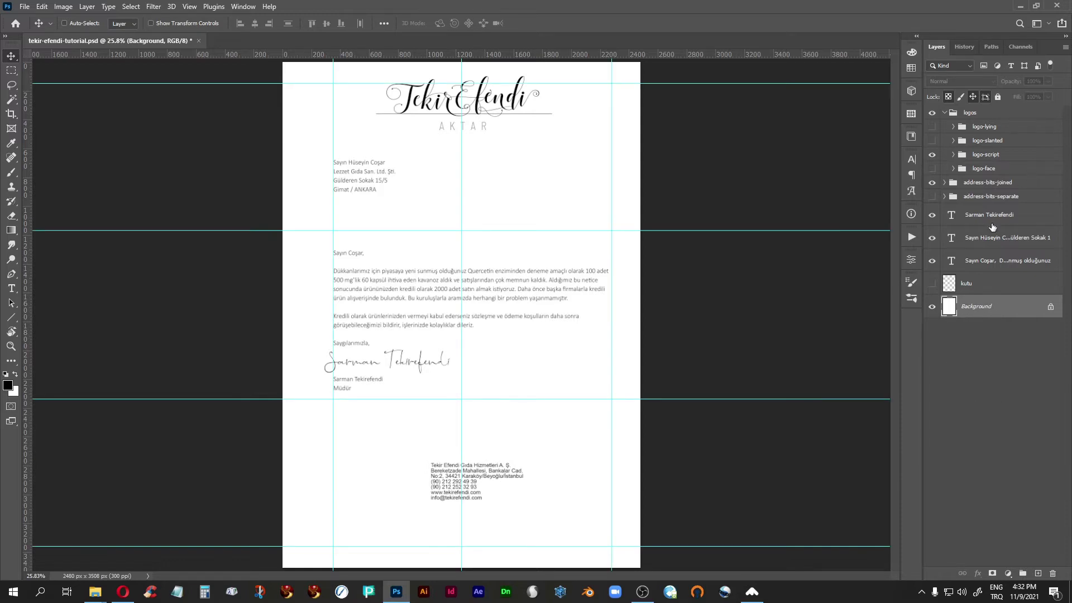
# Step: Nudge the logo-script group left with Free Transform until its centre lines up with the vertical centre guide
pyautogui.click(958, 157)
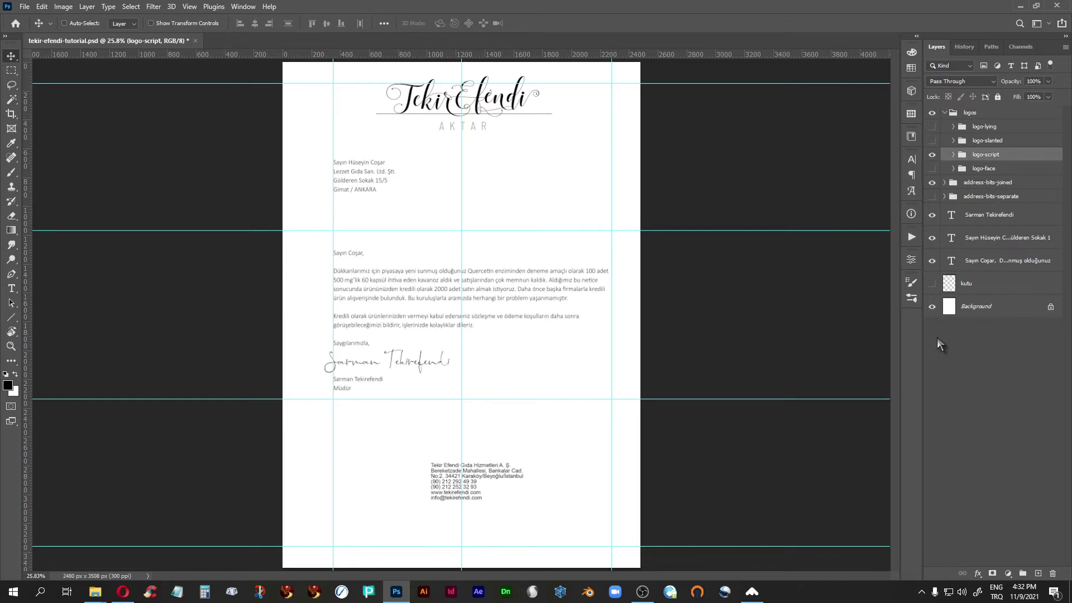
pyautogui.hotkey('ctrl', 't')
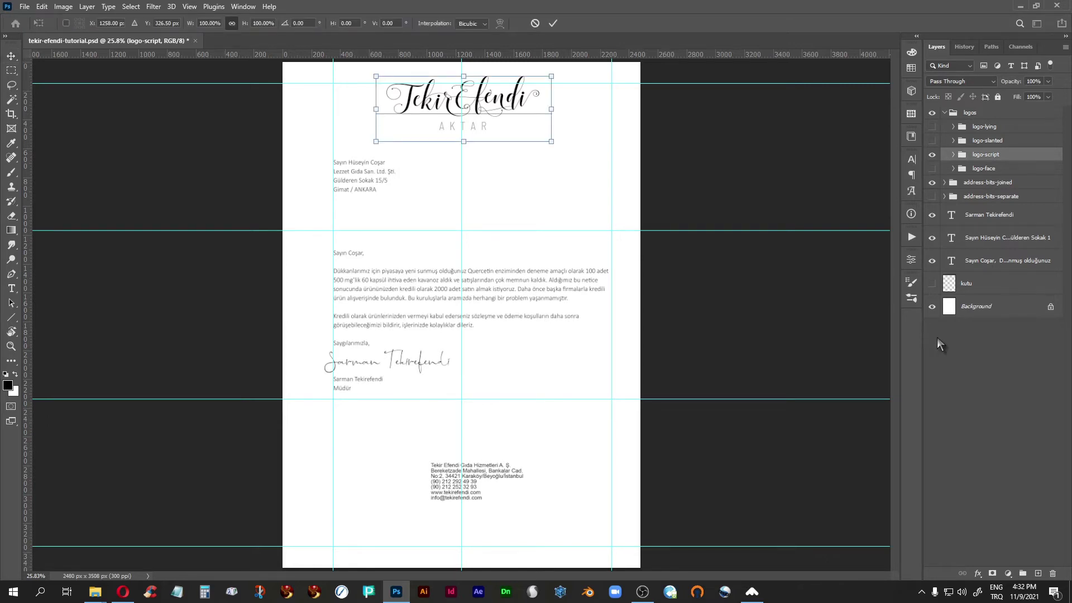
pyautogui.press('Left')
pyautogui.press('Left')
pyautogui.press('Left')
pyautogui.press('Left')
pyautogui.press('Left')
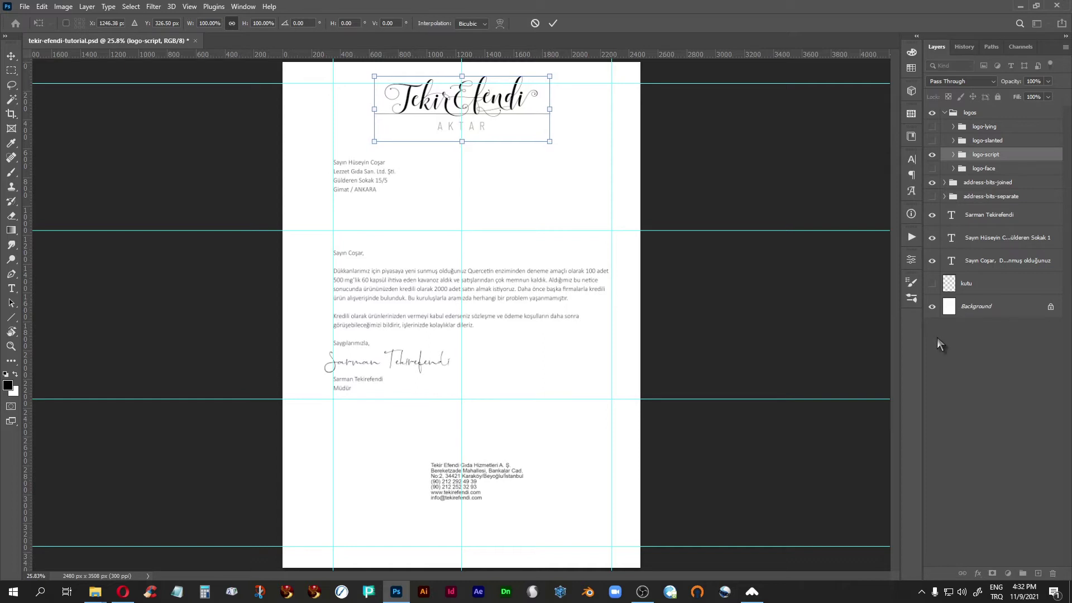
pyautogui.press('Right')
pyautogui.press('Return')
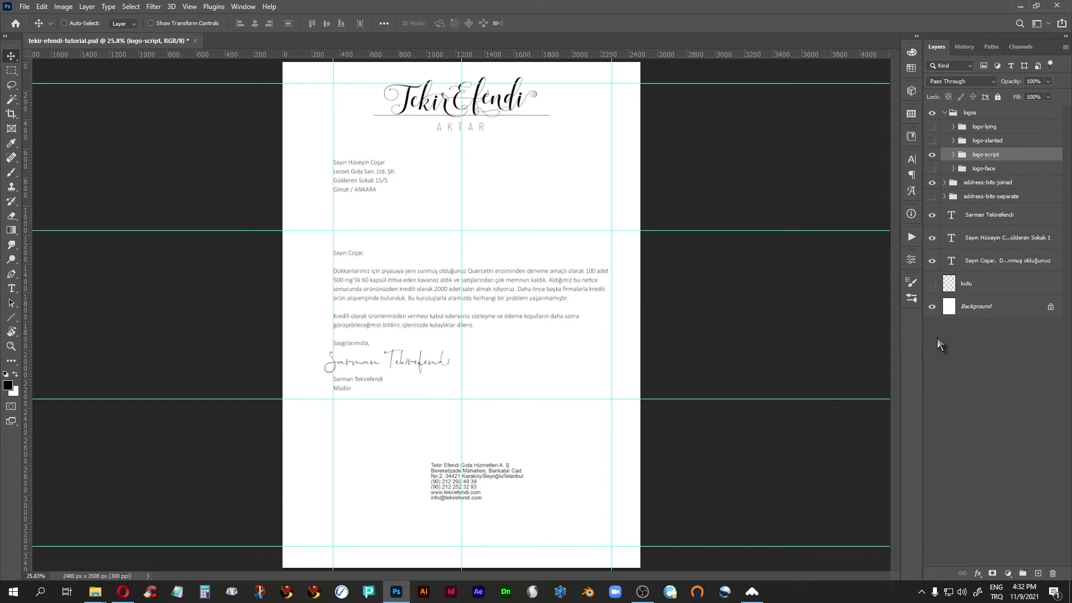
# Step: Show the kutu box again and move the script logo up by about 30 px, away from the box
pyautogui.click(932, 283)
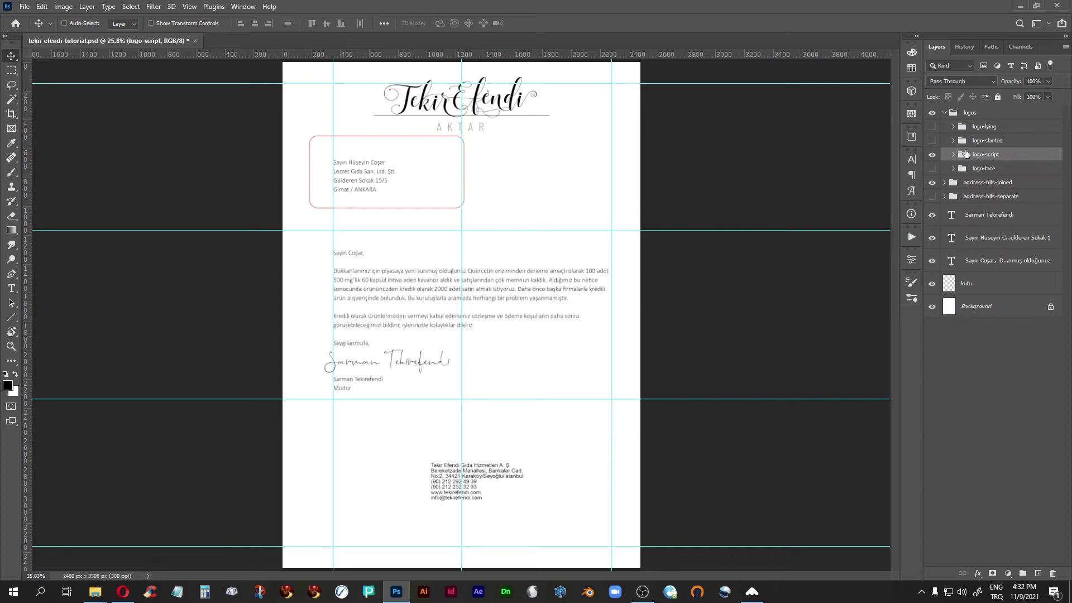
pyautogui.hotkey('shift', 'Up')
pyautogui.hotkey('shift', 'Up')
pyautogui.hotkey('shift', 'Up')
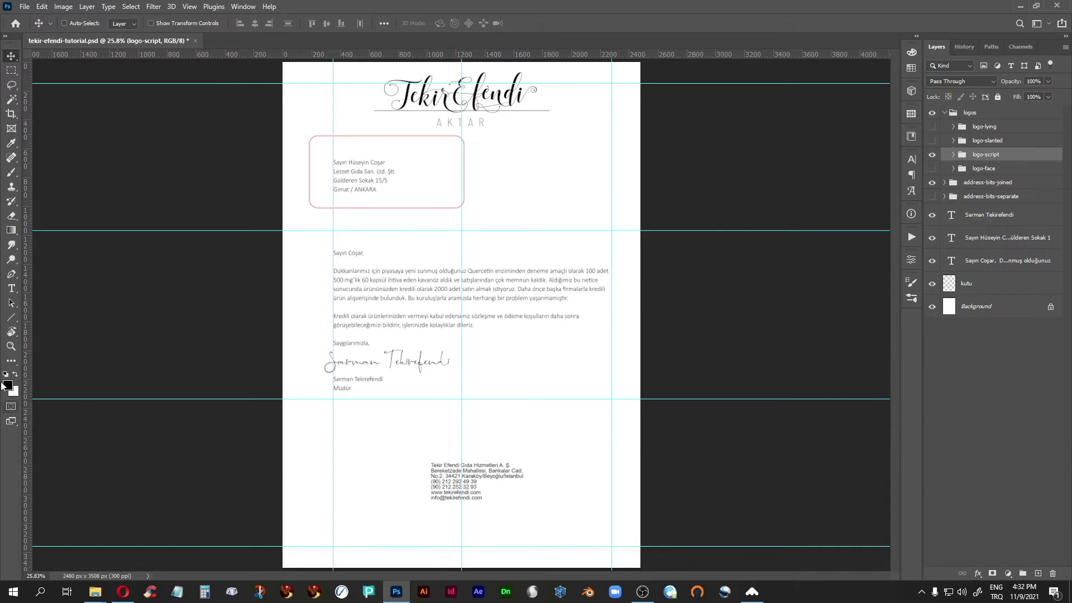
# Step: Examine the company address block up close, along with the character settings of the address text in the address-bits-joined group
pyautogui.click(11, 347)
pyautogui.moveTo(408, 430); pyautogui.dragTo(577, 542)
pyautogui.moveTo(552, 498); pyautogui.dragTo(611, 353)
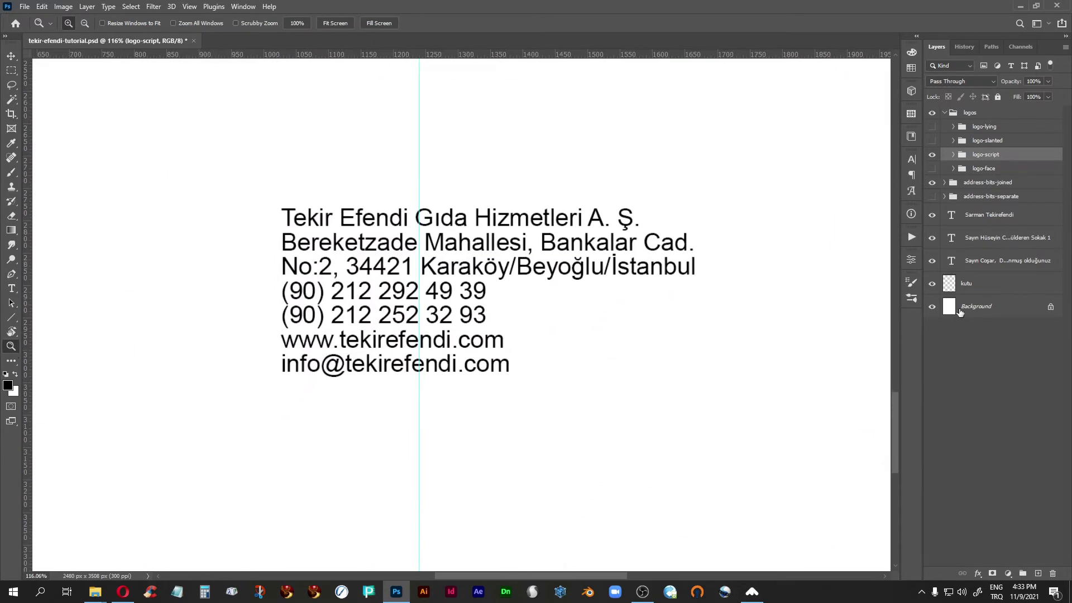
pyautogui.click(944, 113)
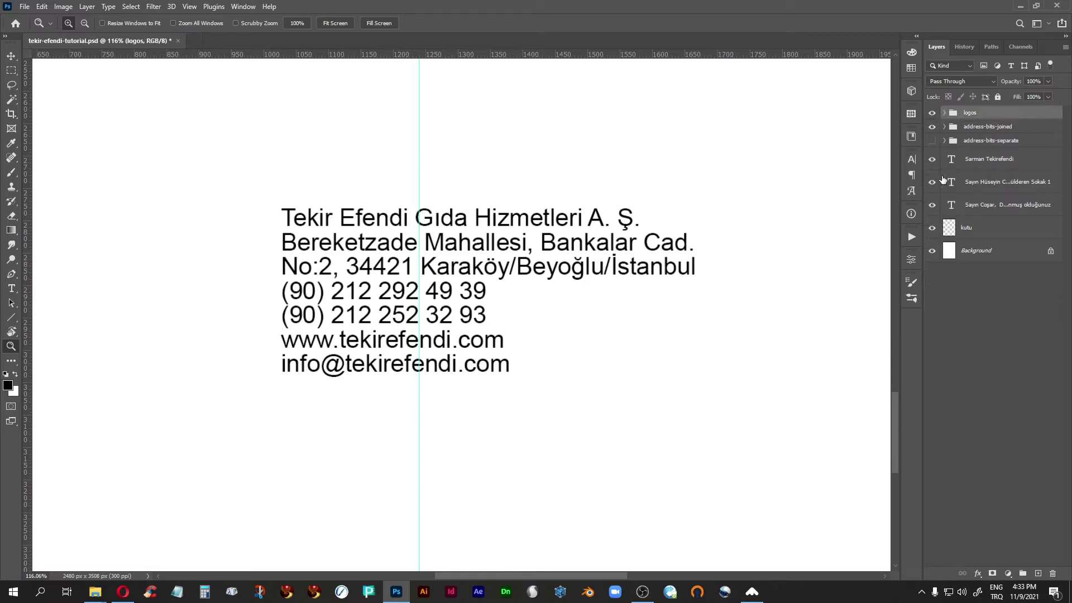
pyautogui.click(945, 127)
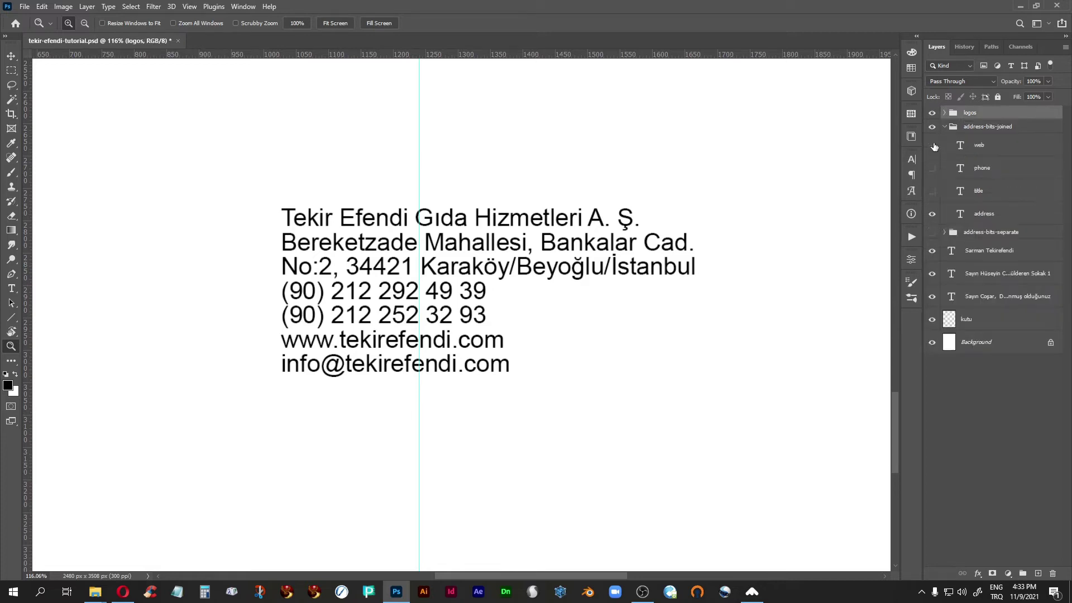
pyautogui.doubleClick(961, 215)
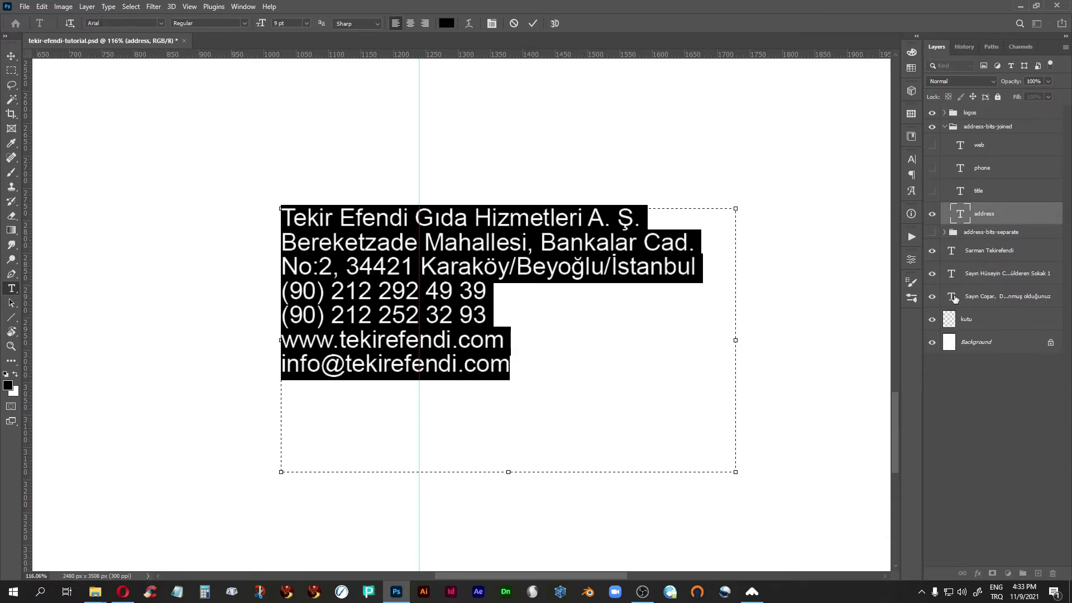
pyautogui.click(912, 162)
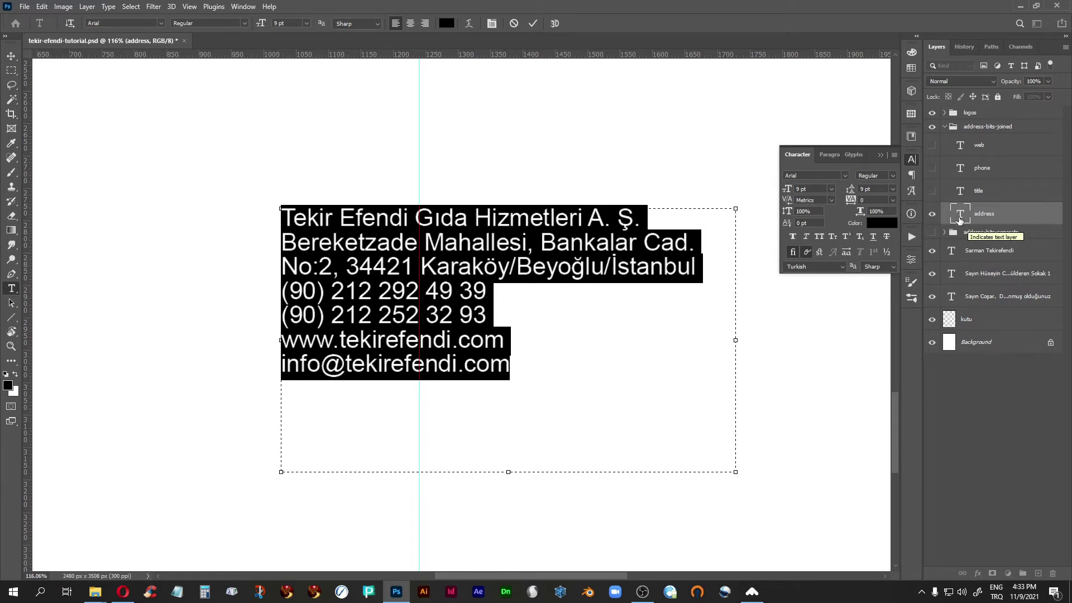
pyautogui.press('Escape')
pyautogui.press('z')
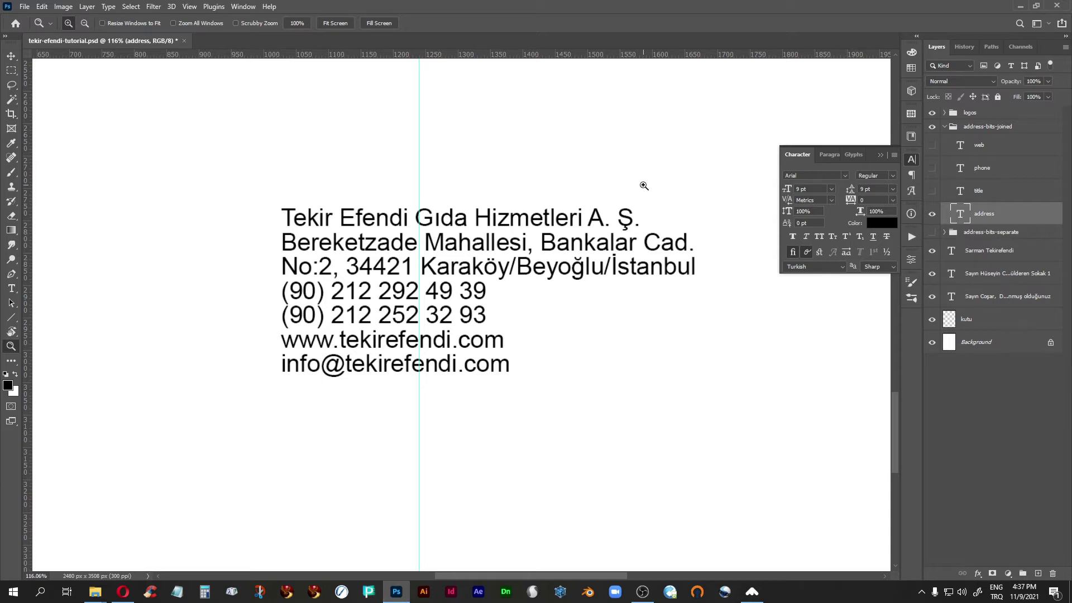
pyautogui.hotkey('ctrl', '0')
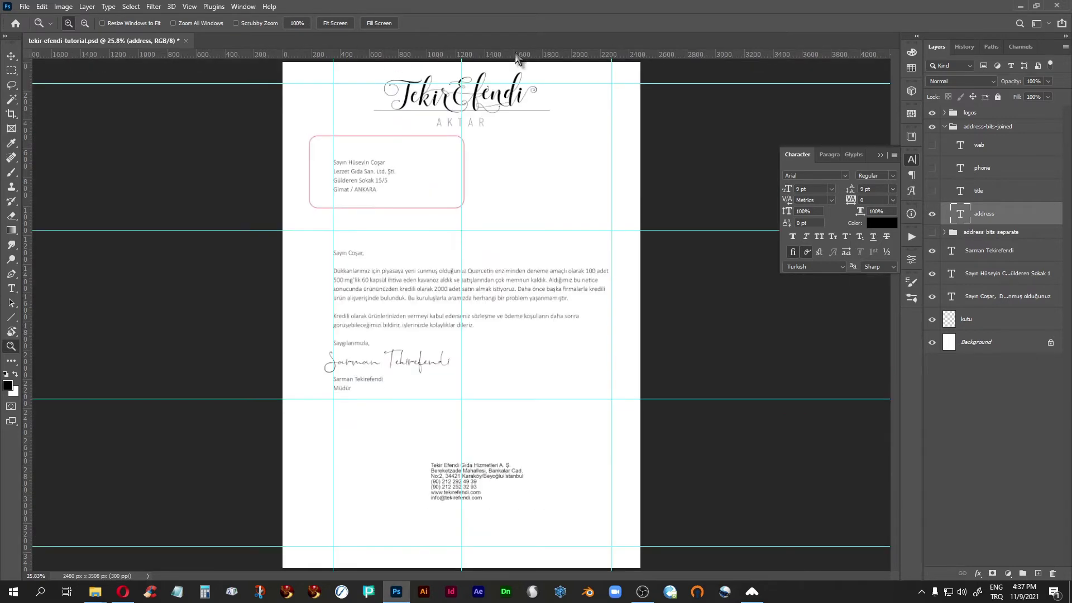
# Step: Centre-align the text of the address layer
pyautogui.click(11, 54)
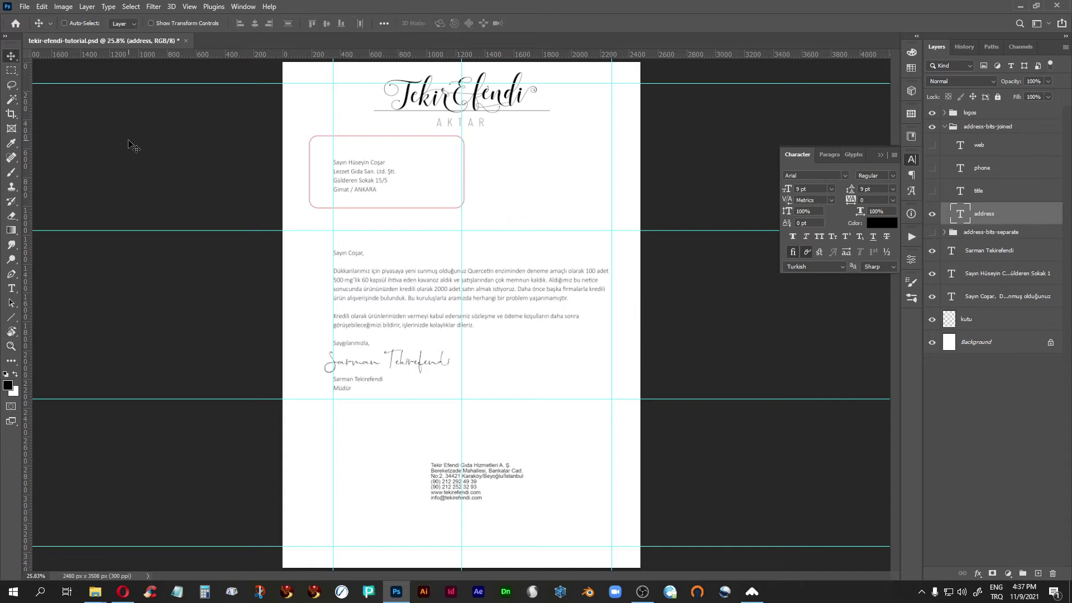
pyautogui.doubleClick(961, 213)
pyautogui.click(411, 23)
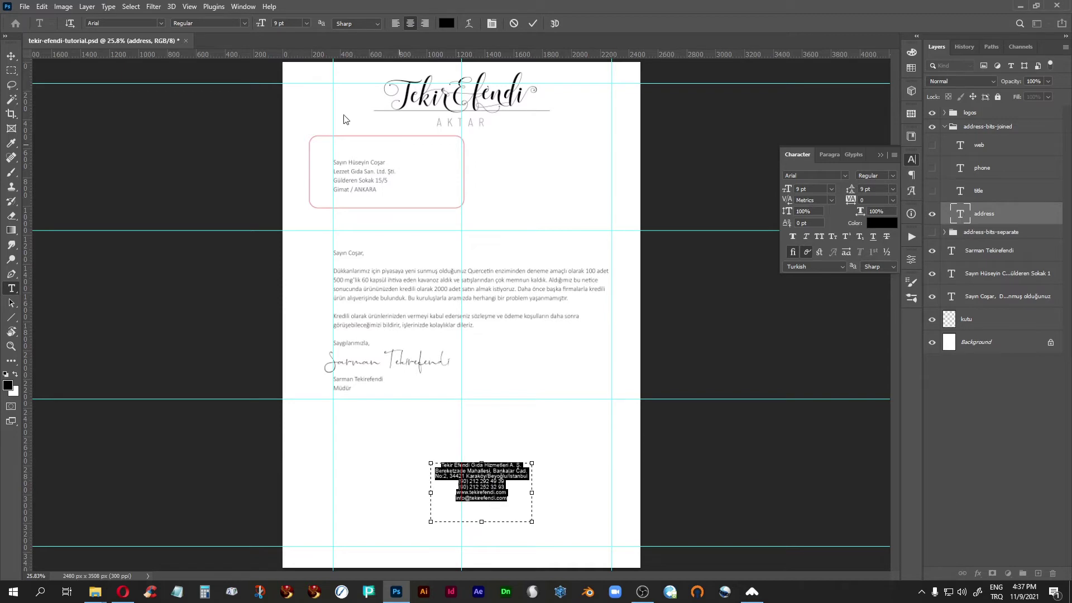
pyautogui.click(10, 56)
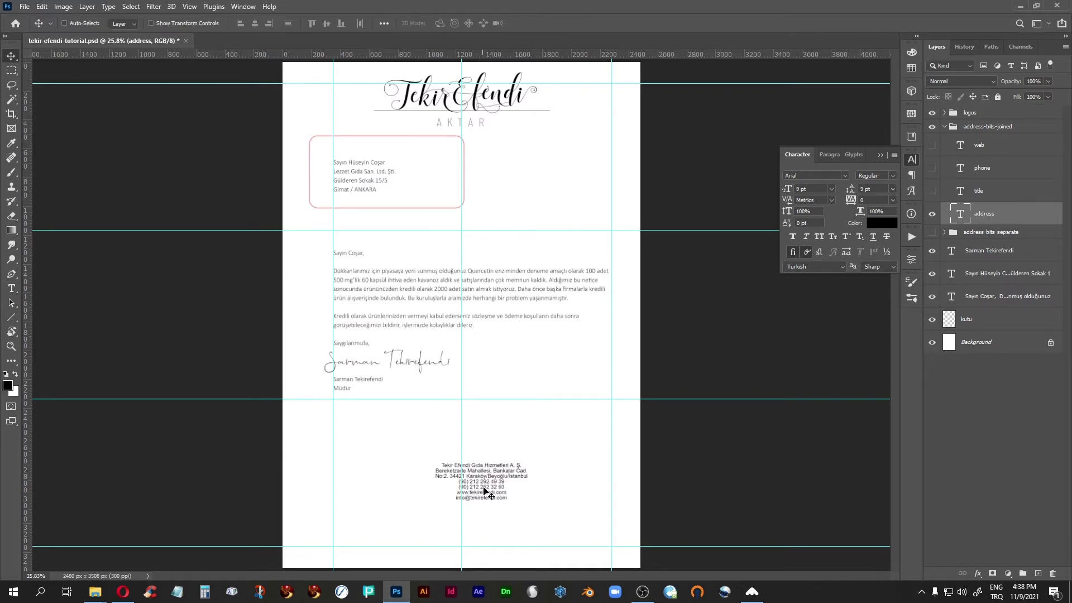
# Step: Move the address block down near the page's bottom margin and nudge it with Free Transform until it centres on the vertical guide
pyautogui.moveTo(483, 484); pyautogui.dragTo(476, 524)
pyautogui.hotkey('ctrl', 't')
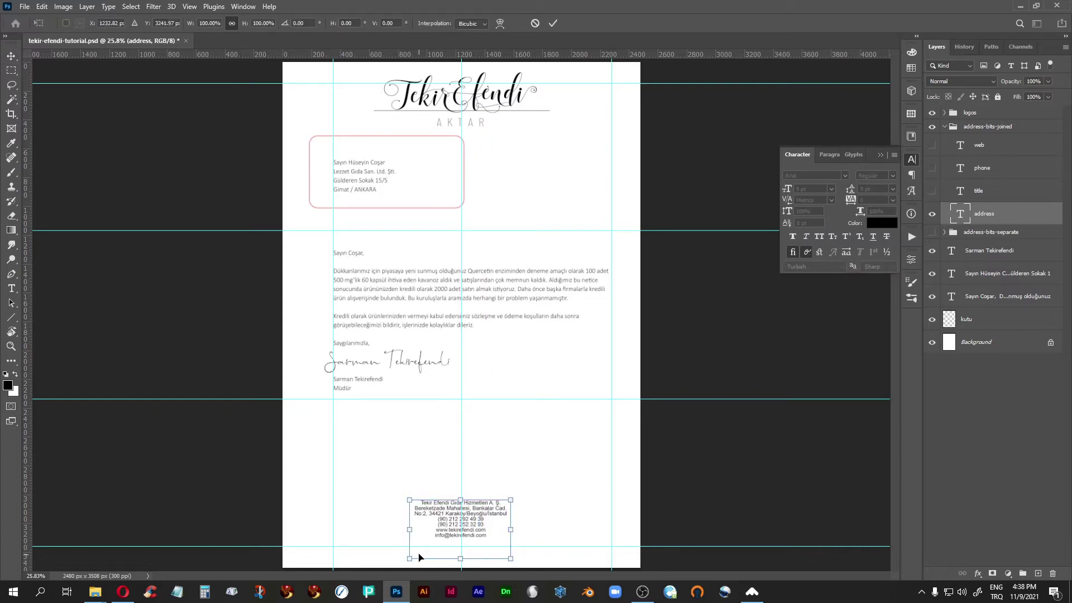
pyautogui.press('Right')
pyautogui.press('Right')
pyautogui.press('Right')
pyautogui.press('Left')
pyautogui.press('Return')
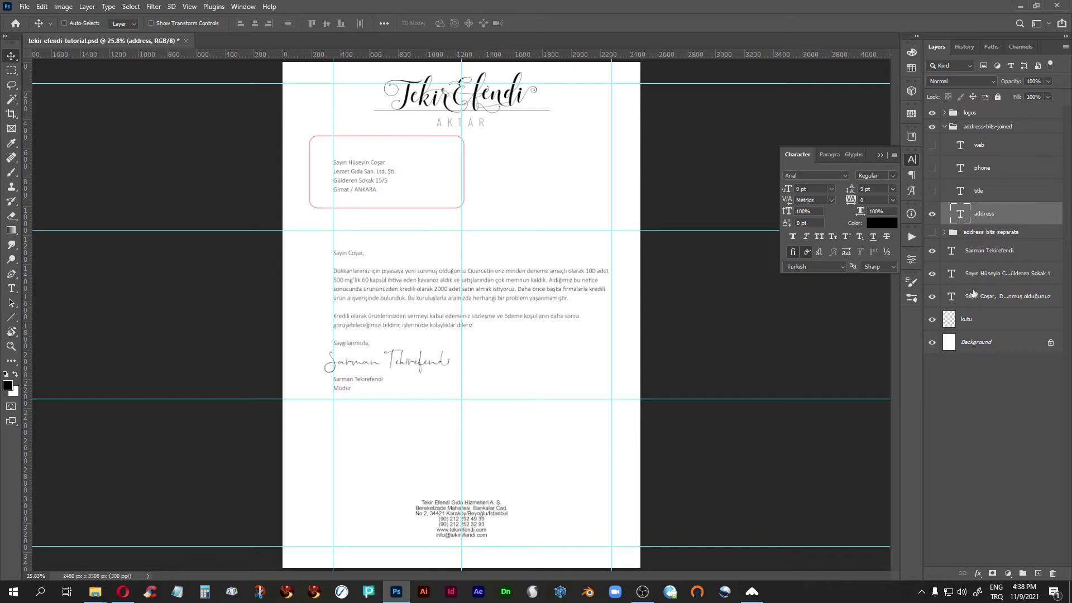
# Step: Widen the address text box on both sides to nearly the margin guides so the street address fits on one line
pyautogui.hotkey('ctrl', '+')
pyautogui.hotkey('ctrl', '+')
pyautogui.hotkey('ctrl', '+')
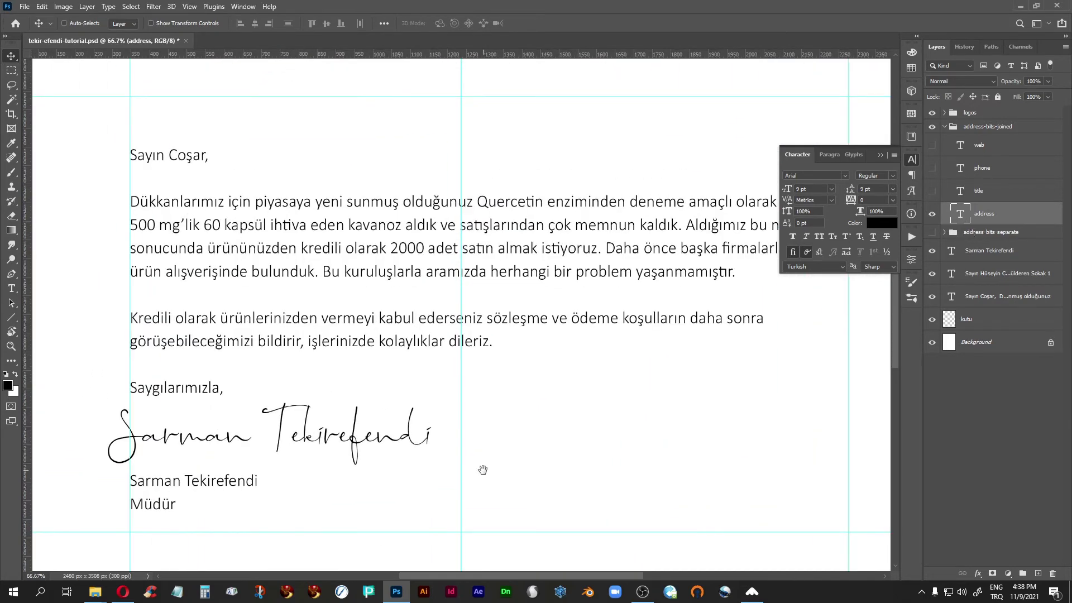
pyautogui.moveTo(483, 471); pyautogui.dragTo(476, 67)
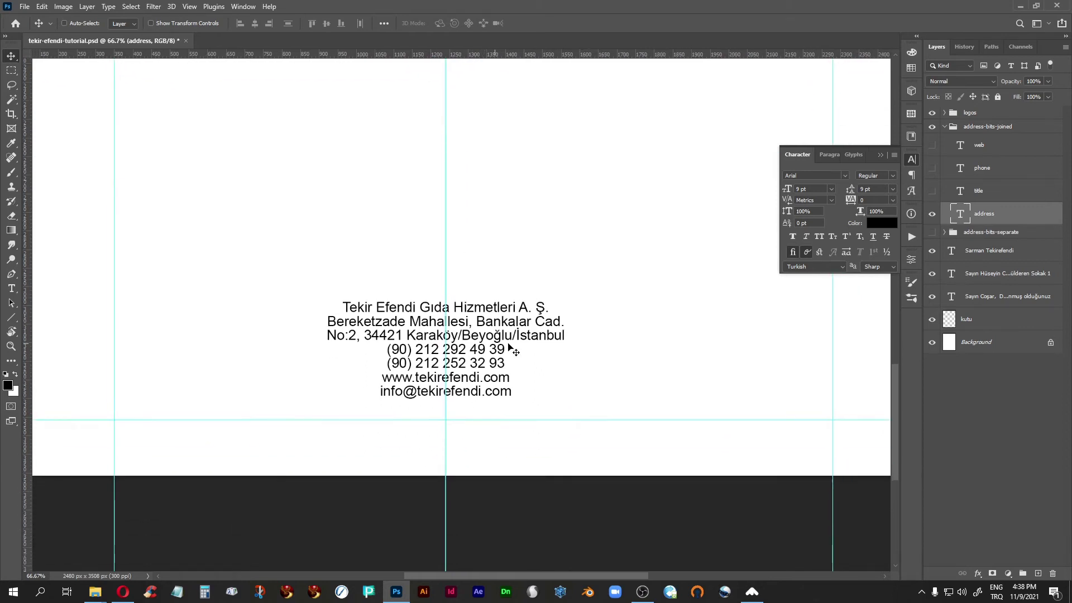
pyautogui.doubleClick(962, 217)
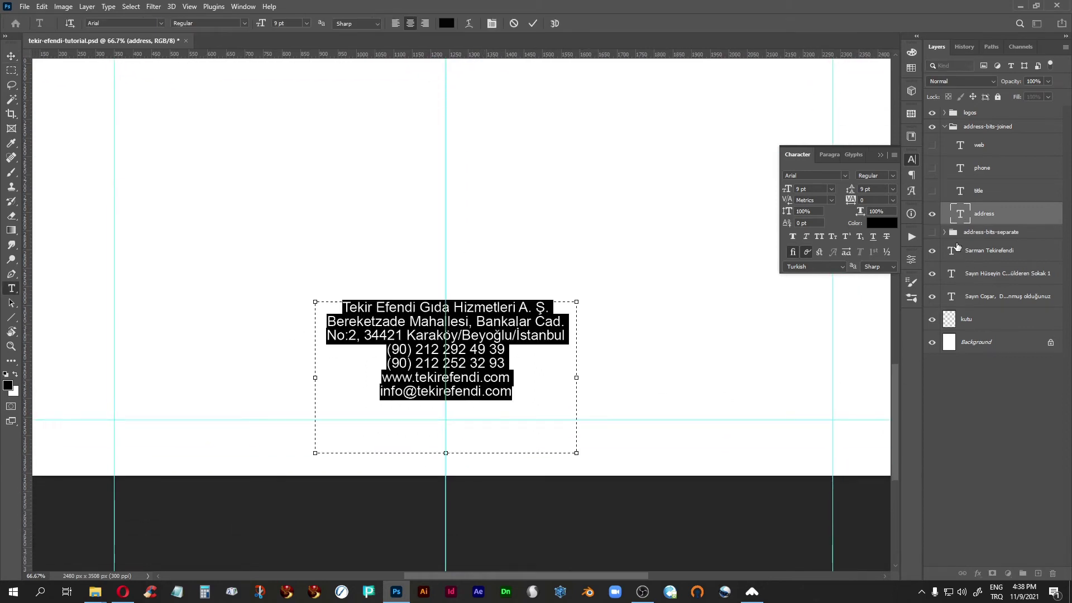
pyautogui.moveTo(577, 377); pyautogui.dragTo(804, 378)
pyautogui.moveTo(315, 378); pyautogui.dragTo(92, 378)
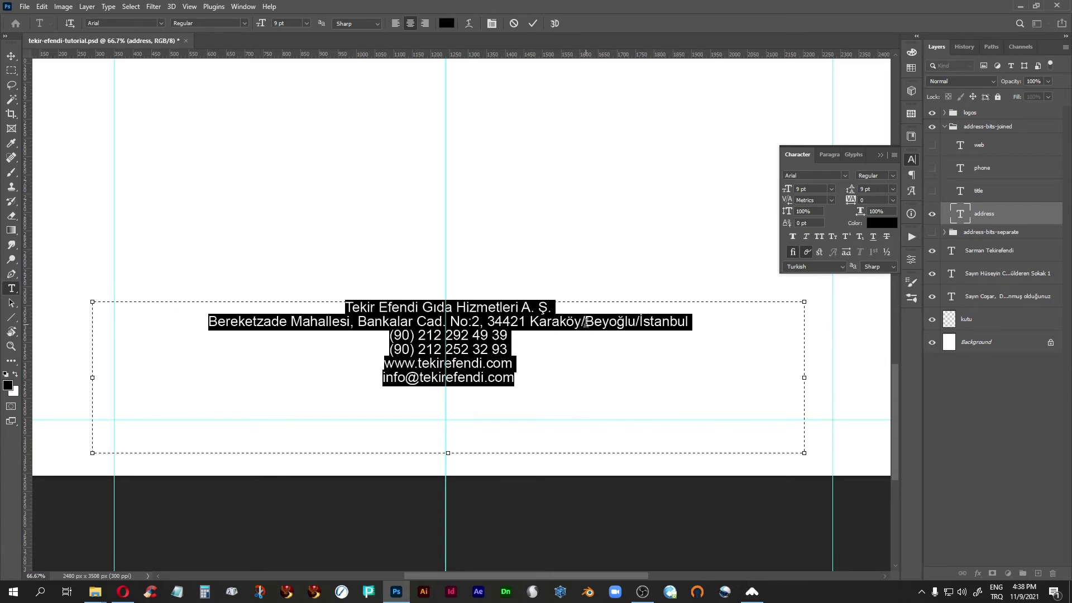
# Step: Replace the slashes between the district and city names in the address line with commas
pyautogui.click(567, 394)
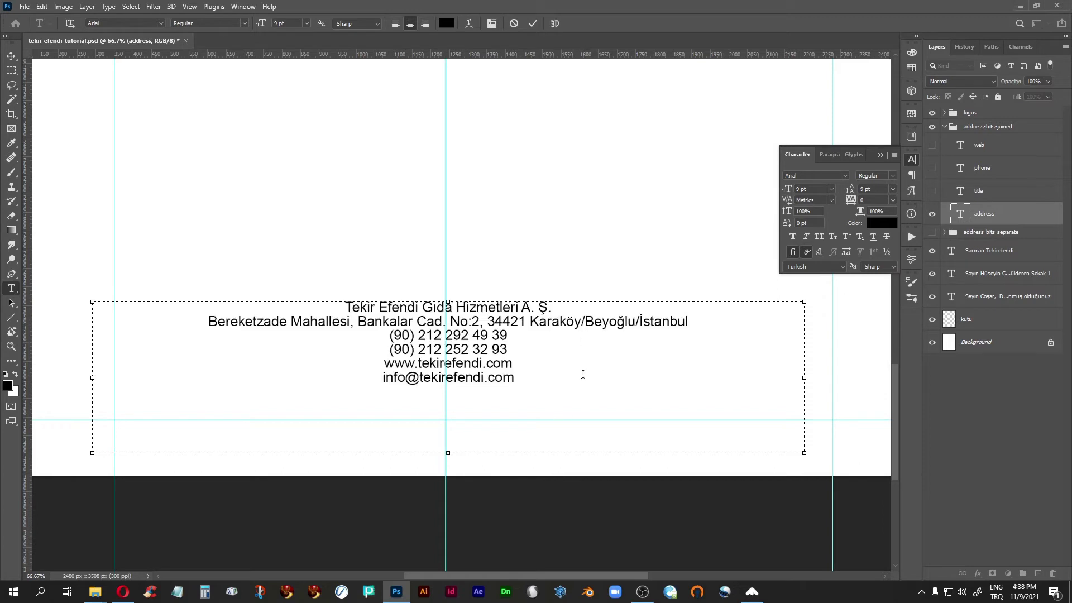
pyautogui.press('BackSpace')
pyautogui.write(',')
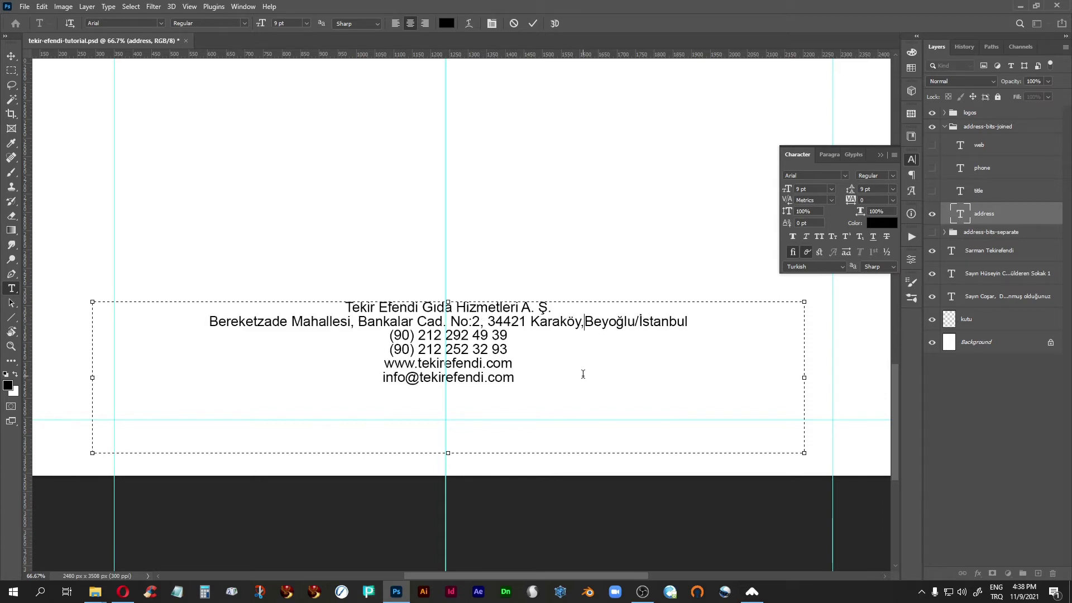
pyautogui.press('Right')
pyautogui.press('Right')
pyautogui.press('Right')
pyautogui.press('Right')
pyautogui.press('Right')
pyautogui.press('Right')
pyautogui.press('Right')
pyautogui.press('Right')
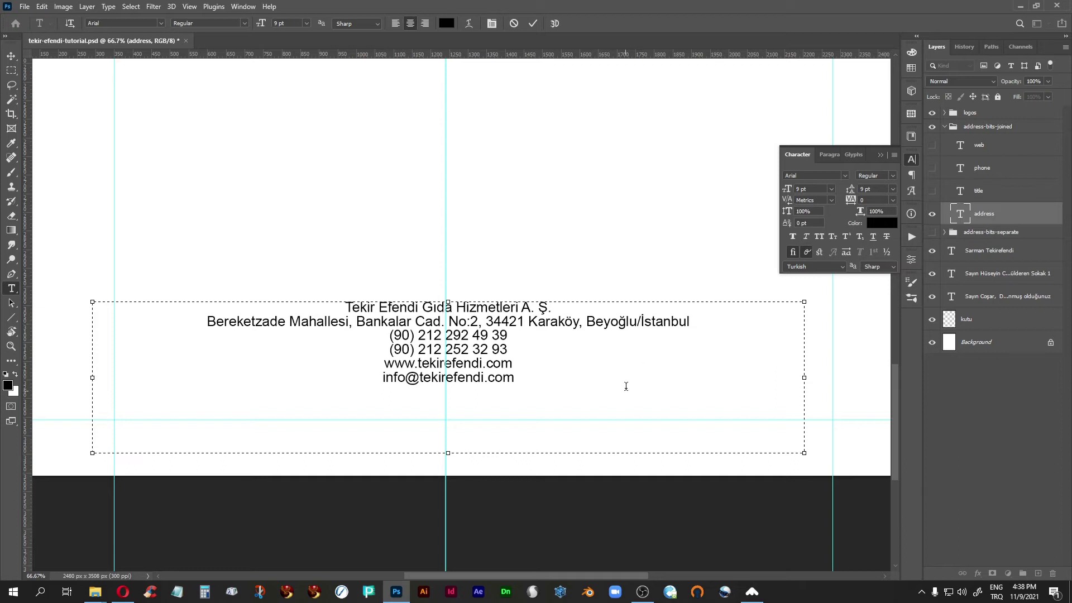
pyautogui.press('BackSpace')
pyautogui.write(',')
pyautogui.press('BackSpace')
# Step: Append ", Türkiye" to the end of the address line and add the missing space before the city name
pyautogui.press('End')
pyautogui.write(', ')
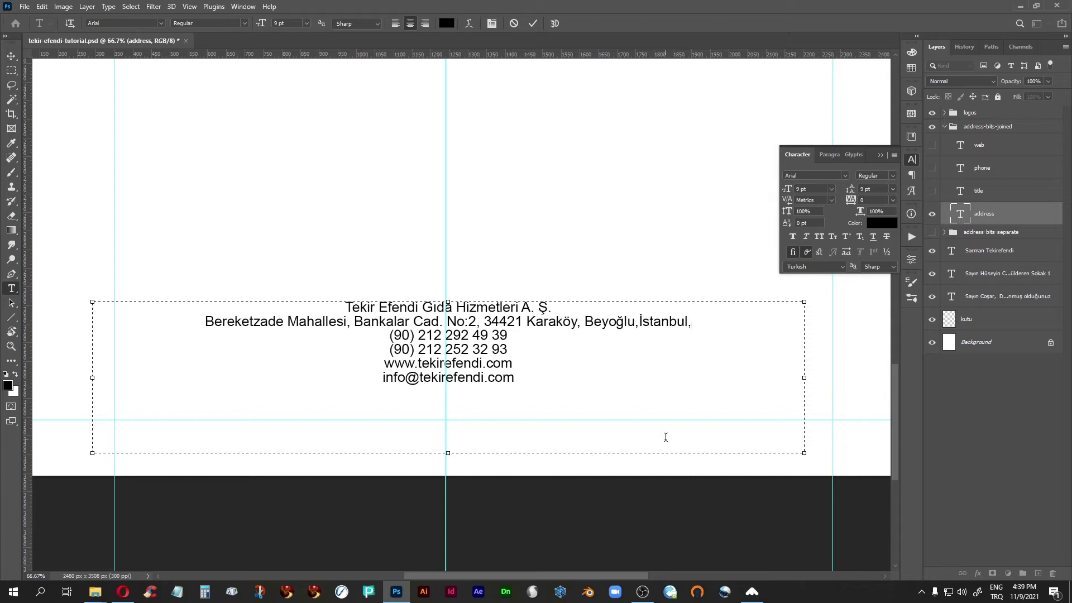
pyautogui.write('Türkiye')
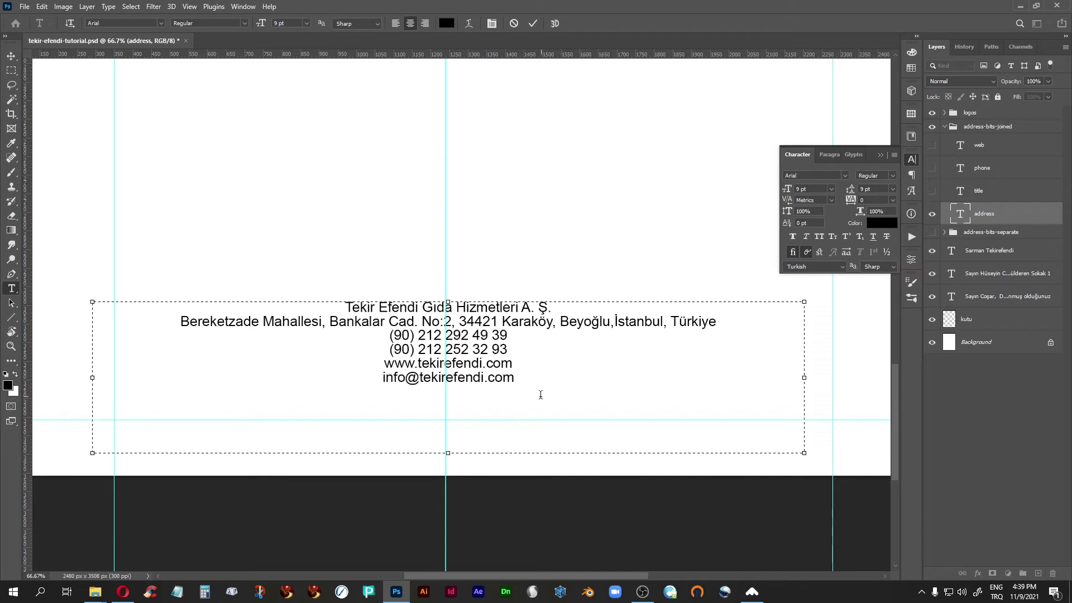
pyautogui.press('BackSpace')
pyautogui.click(670, 319)
pyautogui.press('BackSpace')
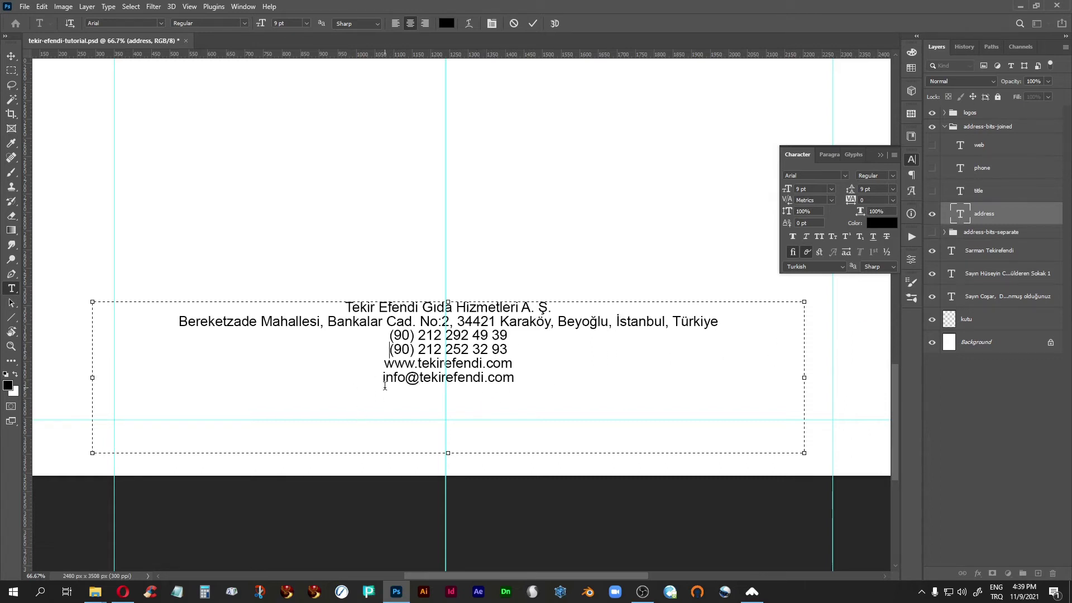
# Step: Join the two phone numbers on one line and the website and e-mail on another
pyautogui.press('BackSpace')
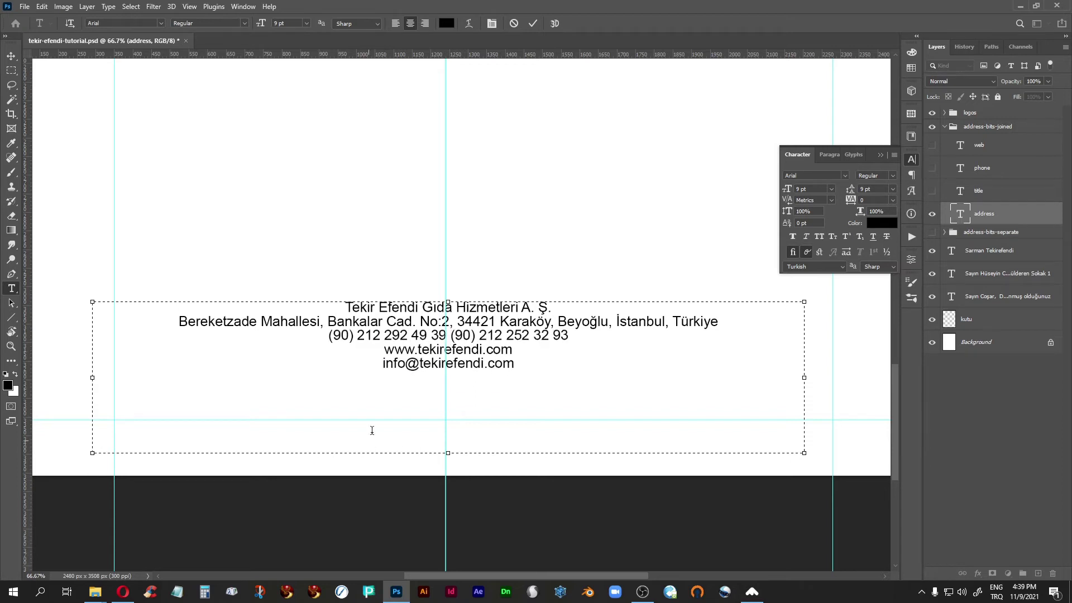
pyautogui.press('BackSpace')
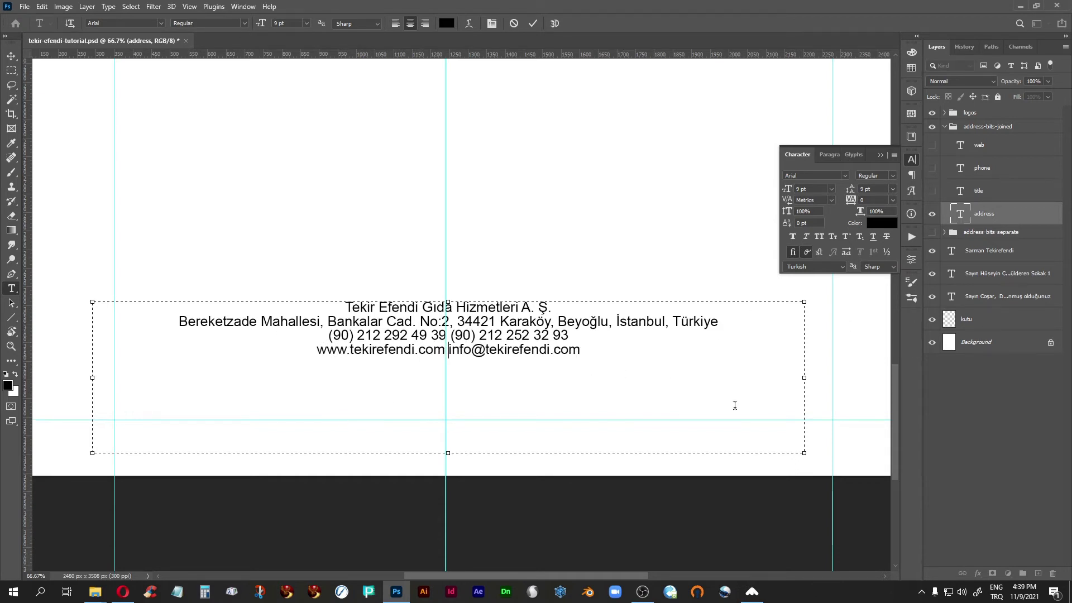
# Step: Shorten the address text box to fit its four lines and move the block down onto the bottom margin guide
pyautogui.moveTo(448, 453); pyautogui.dragTo(449, 369)
pyautogui.click(11, 56)
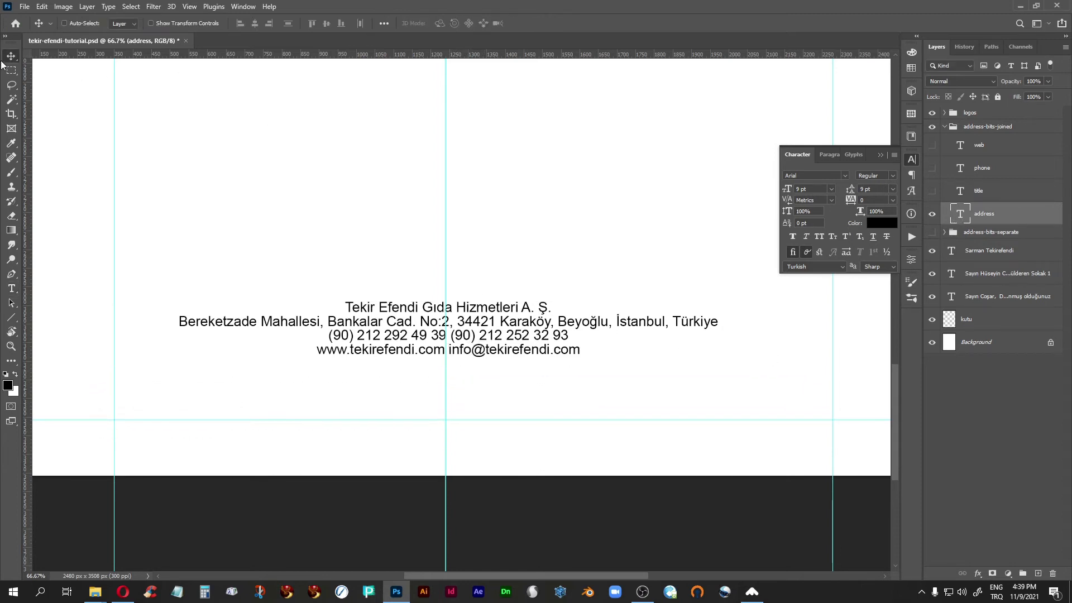
pyautogui.moveTo(472, 329); pyautogui.dragTo(469, 389)
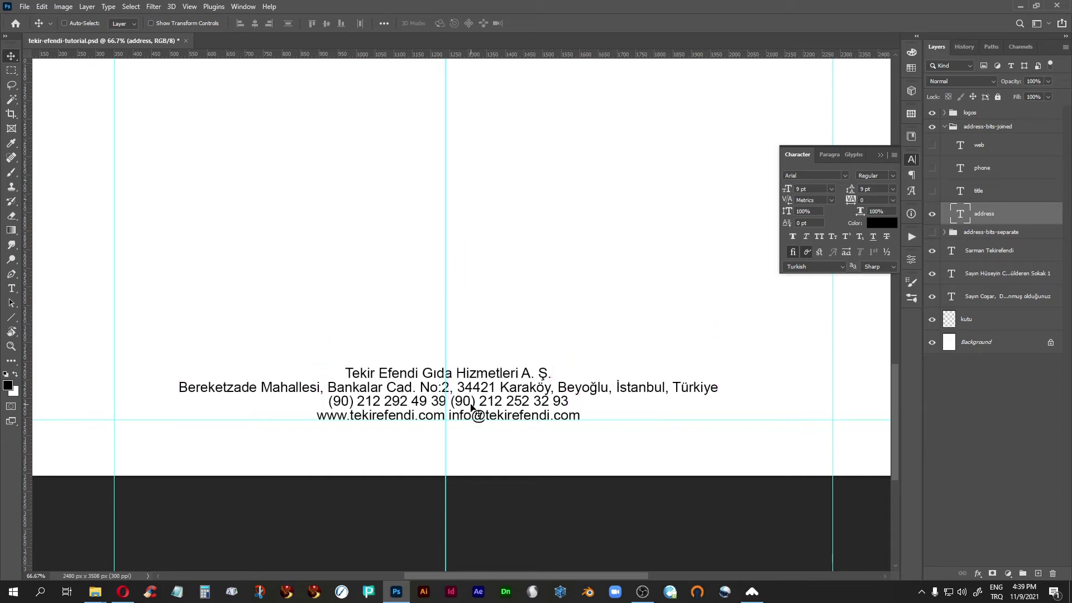
# Step: Open the address text for editing and copy the Arial vertical line character (U+007C) from Character Map
pyautogui.doubleClick(963, 217)
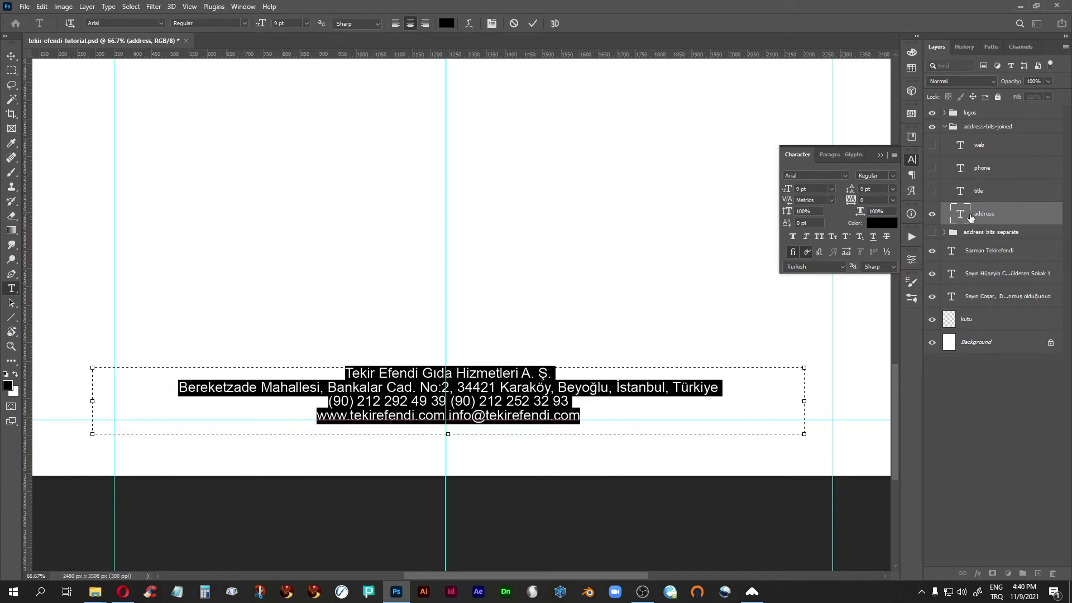
pyautogui.click(231, 591)
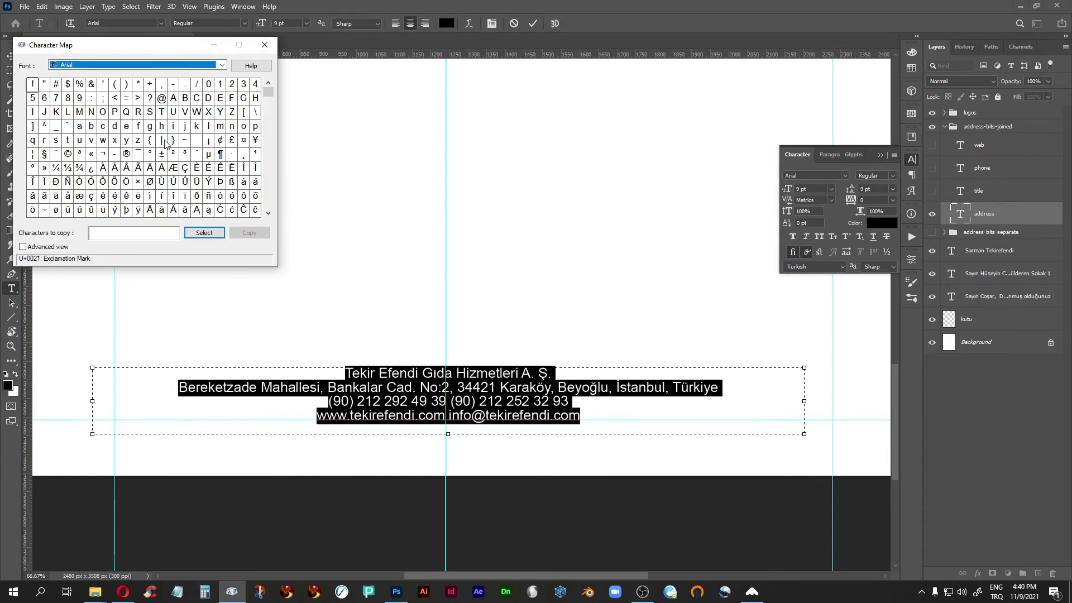
pyautogui.click(162, 143)
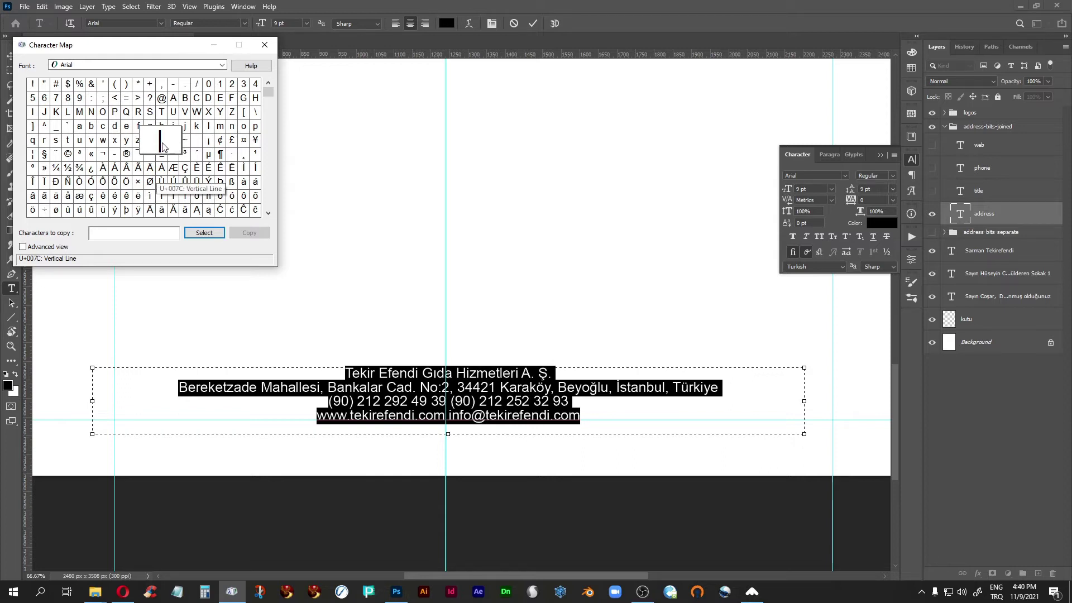
pyautogui.click(205, 233)
pyautogui.click(249, 233)
pyautogui.click(264, 45)
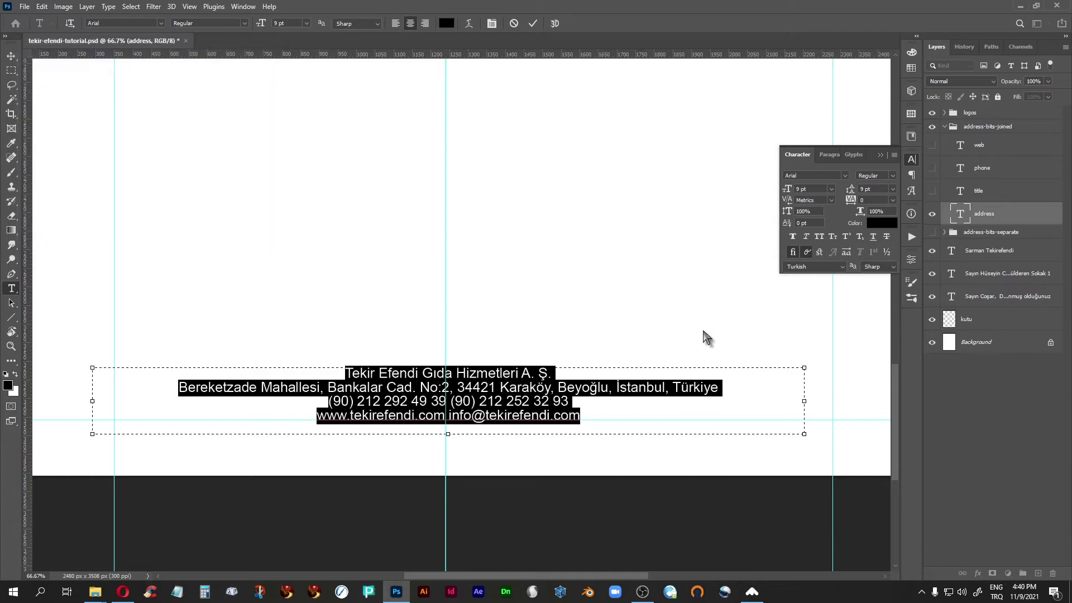
# Step: Paste the vertical line as a separator between the two phone numbers and between the website and e-mail, and close the Character panel
pyautogui.click(449, 404)
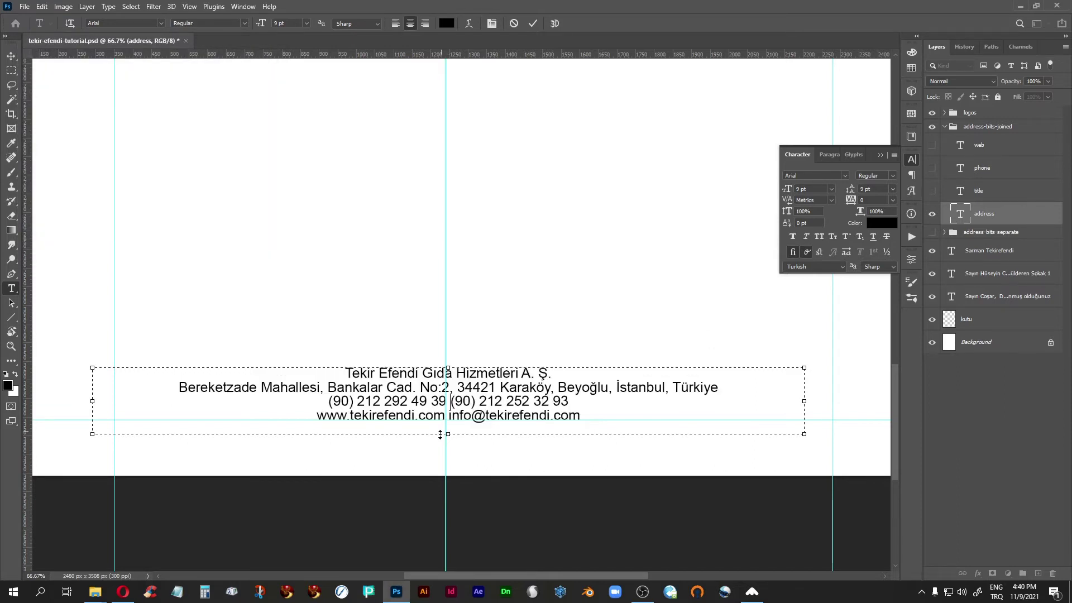
pyautogui.hotkey('ctrl', 'v')
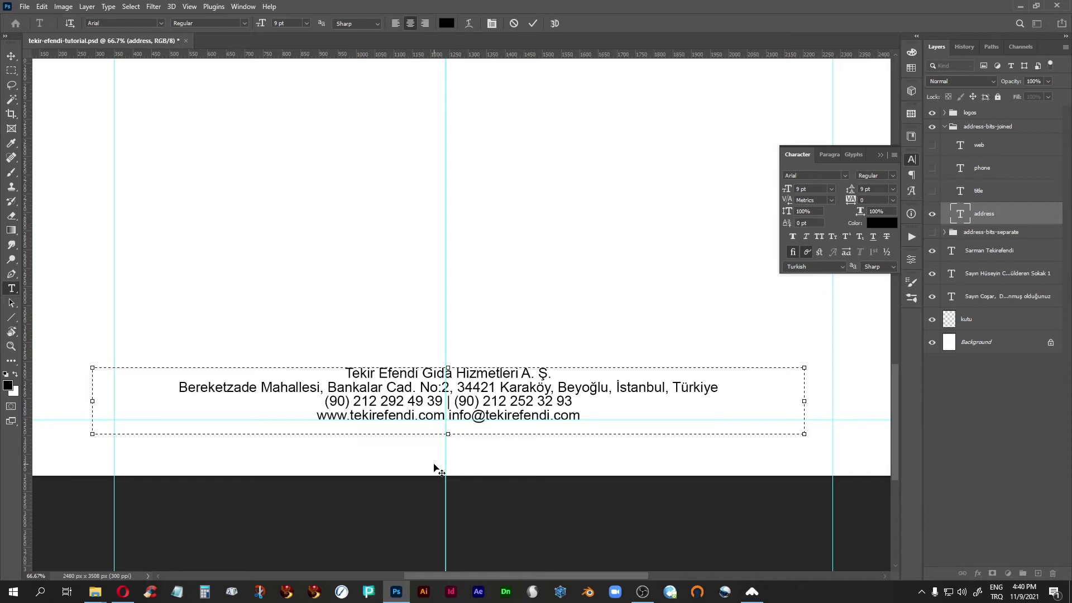
pyautogui.hotkey('ctrl', 'v')
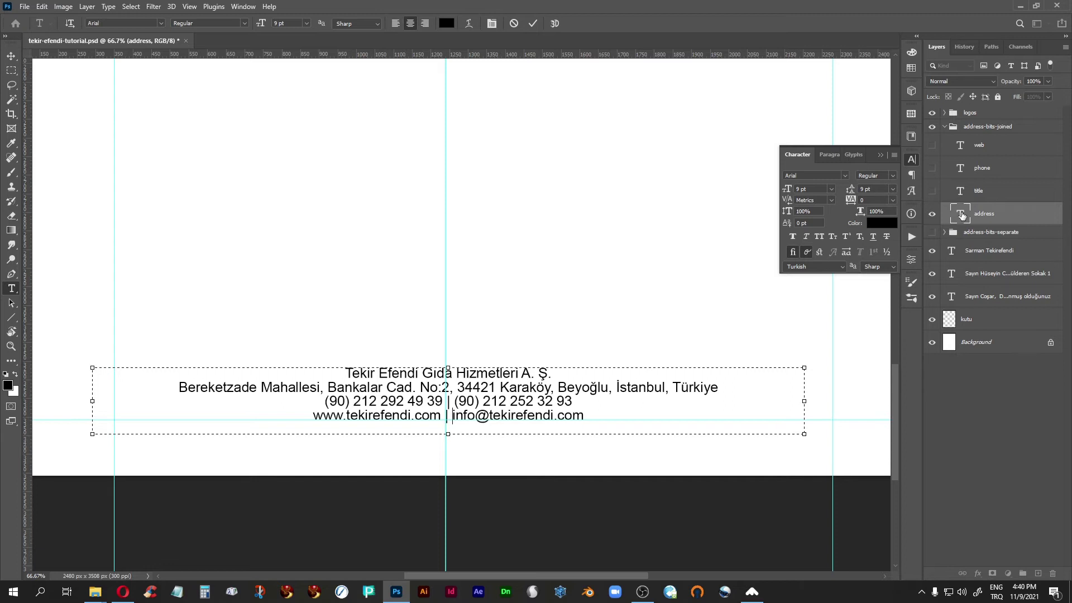
pyautogui.press('Escape')
pyautogui.press('v')
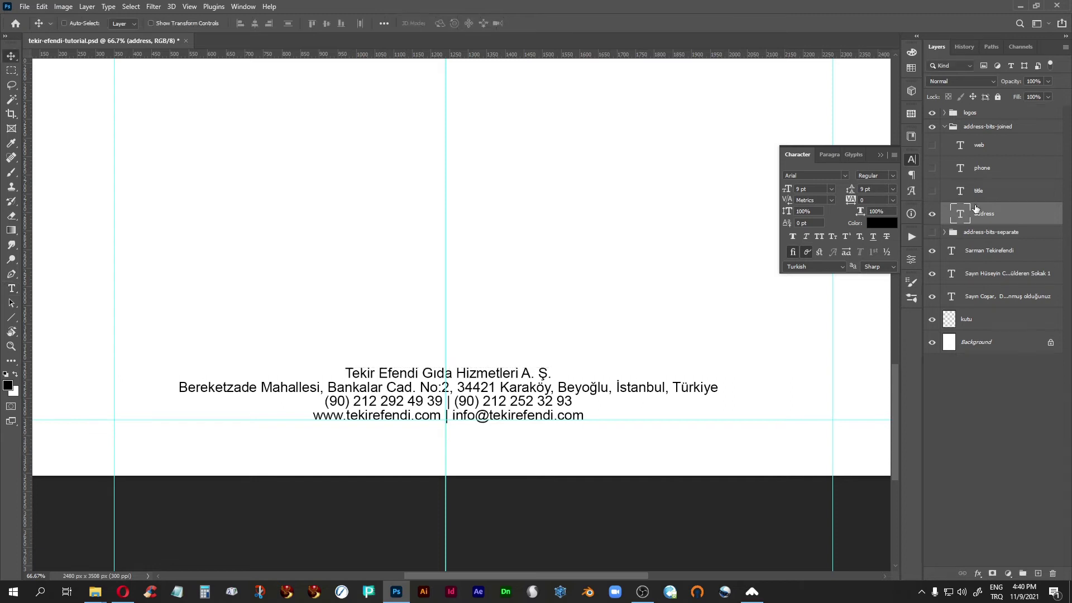
pyautogui.click(879, 155)
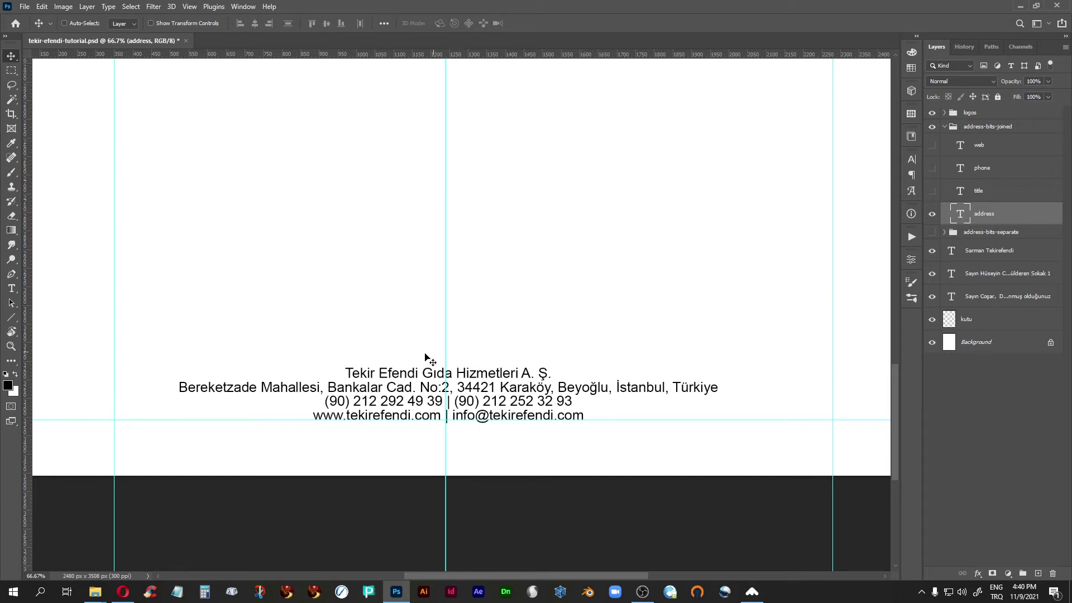
# Step: Compare the address block at the page bottom with the logo and letter text on the rest of the page
pyautogui.hotkey('ctrl', '+')
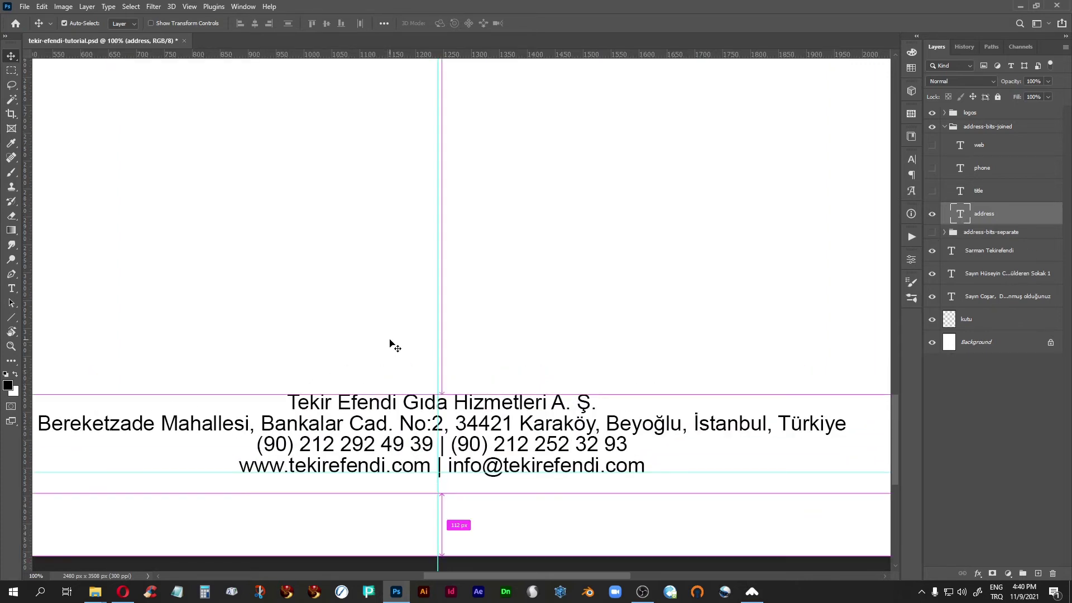
pyautogui.moveTo(551, 352); pyautogui.dragTo(618, 235)
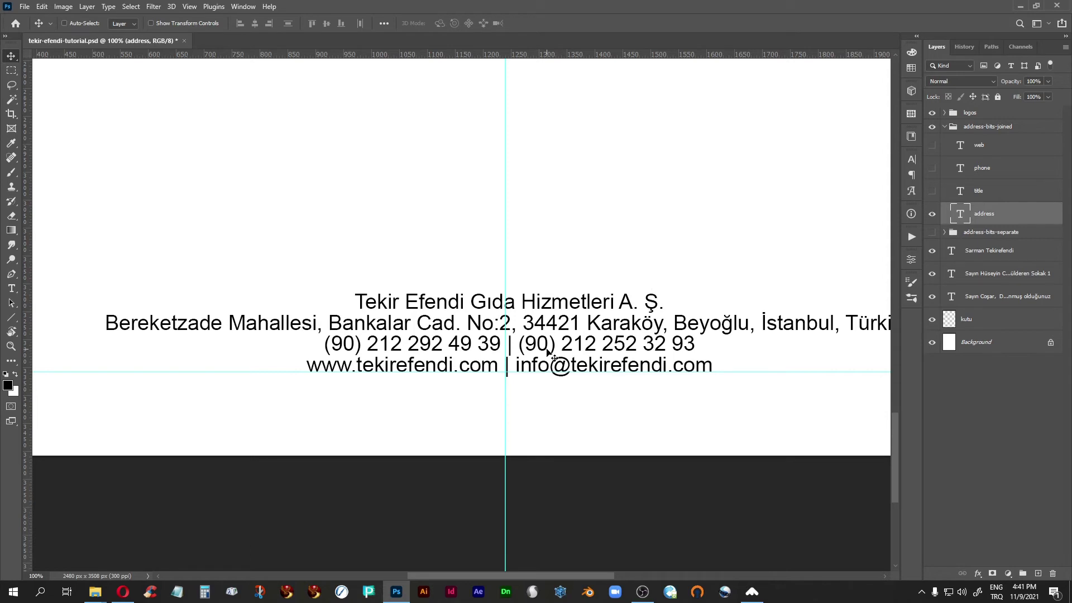
pyautogui.press('ctrl')
pyautogui.scroll(-3, 549, 352)
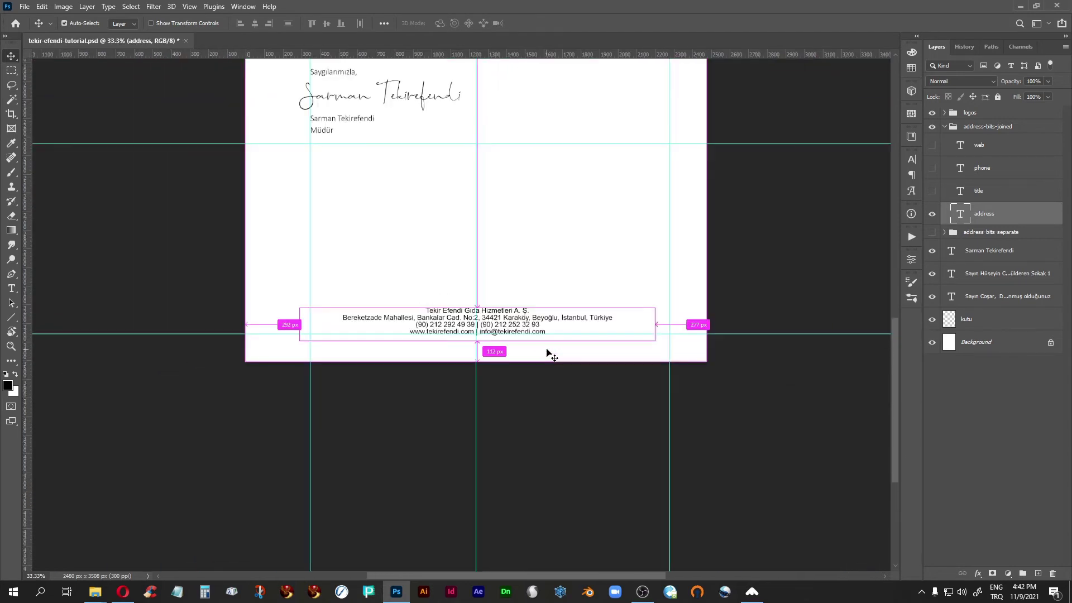
pyautogui.scroll(5, 539, 208)
pyautogui.scroll(4, 481, 306)
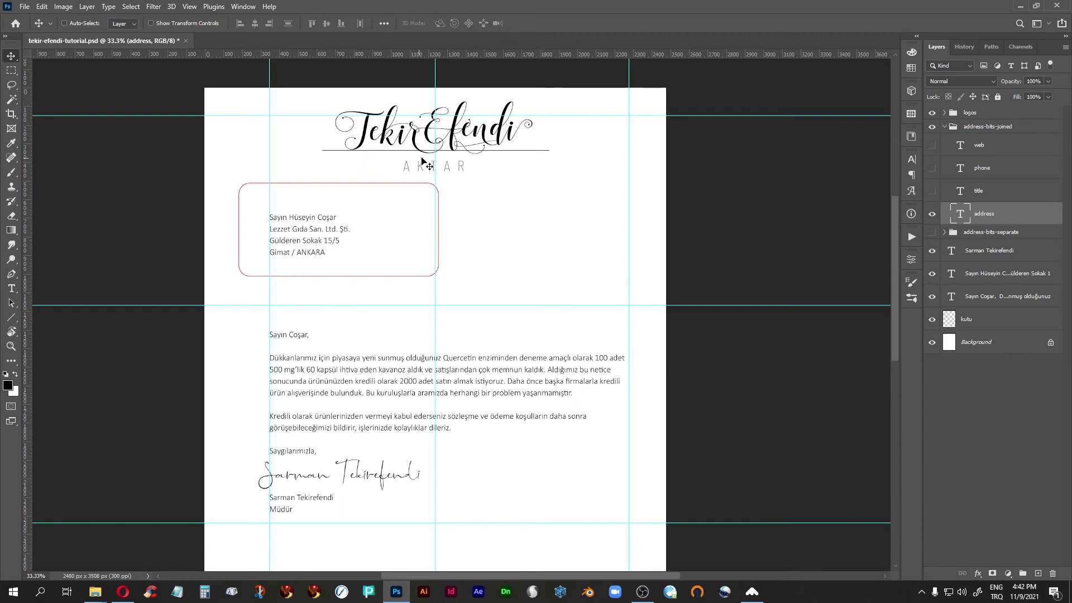
pyautogui.moveTo(480, 486); pyautogui.dragTo(505, 220)
pyautogui.press('ctrl')
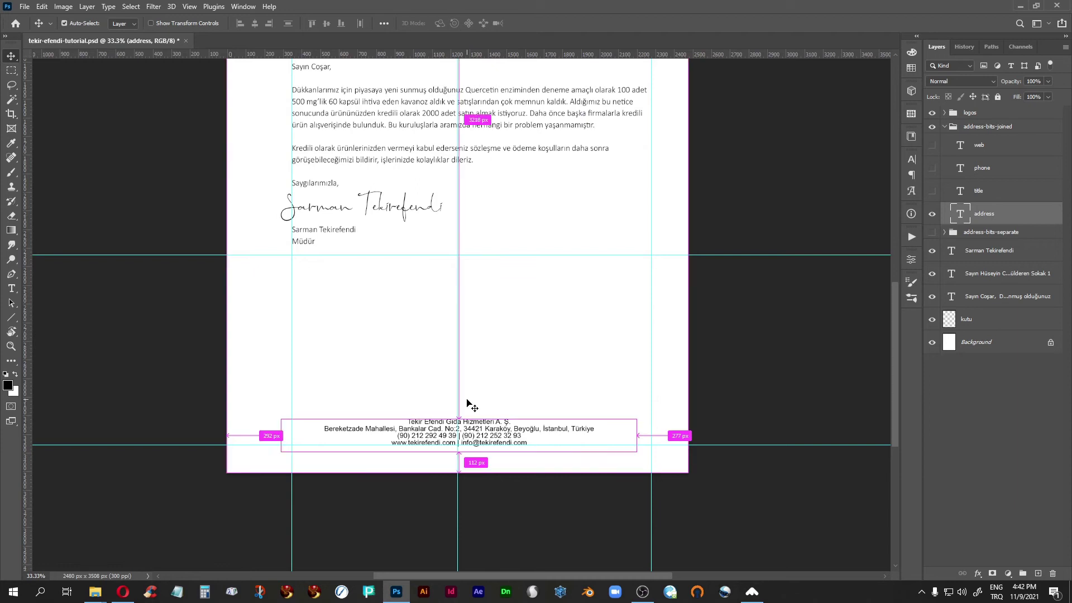
pyautogui.hotkey('ctrl', '+')
pyautogui.hotkey('ctrl', '+')
pyautogui.moveTo(520, 405); pyautogui.dragTo(497, 270)
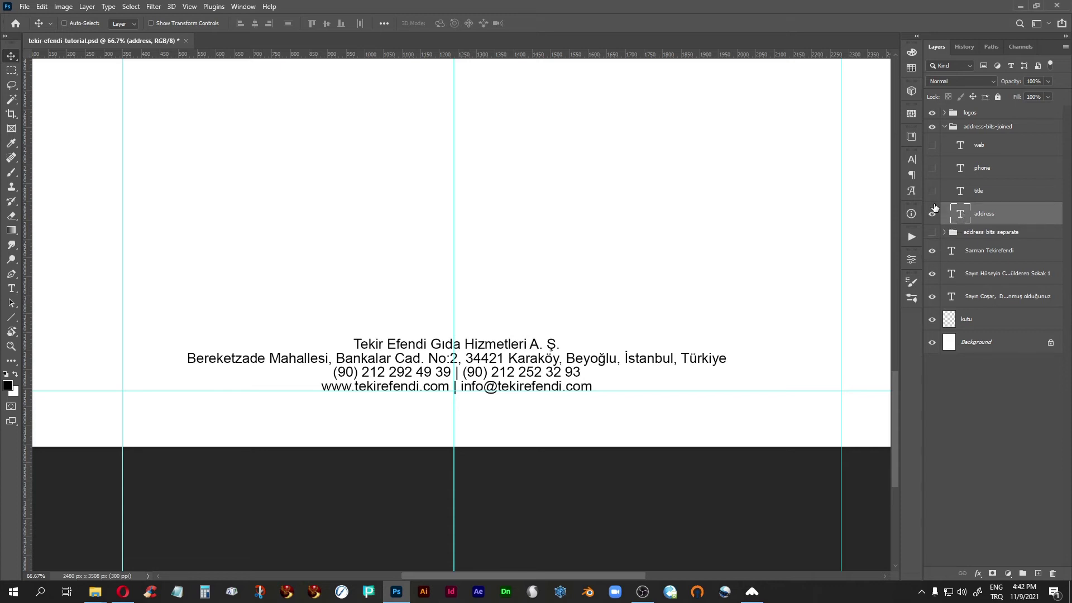
pyautogui.hotkey('ctrl', '-')
pyautogui.hotkey('ctrl', '-')
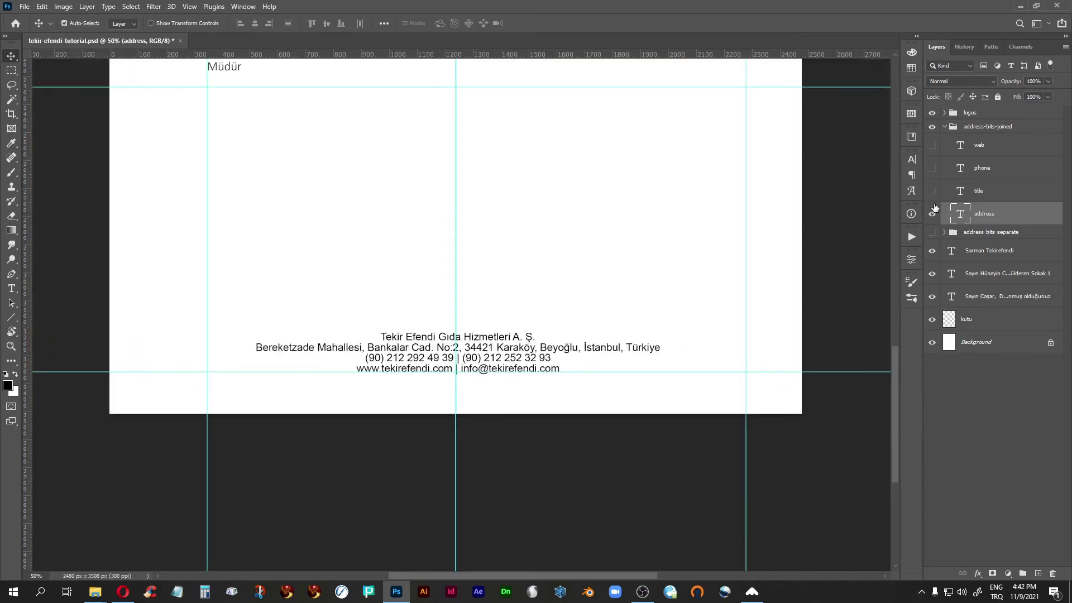
pyautogui.moveTo(502, 197); pyautogui.dragTo(464, 544)
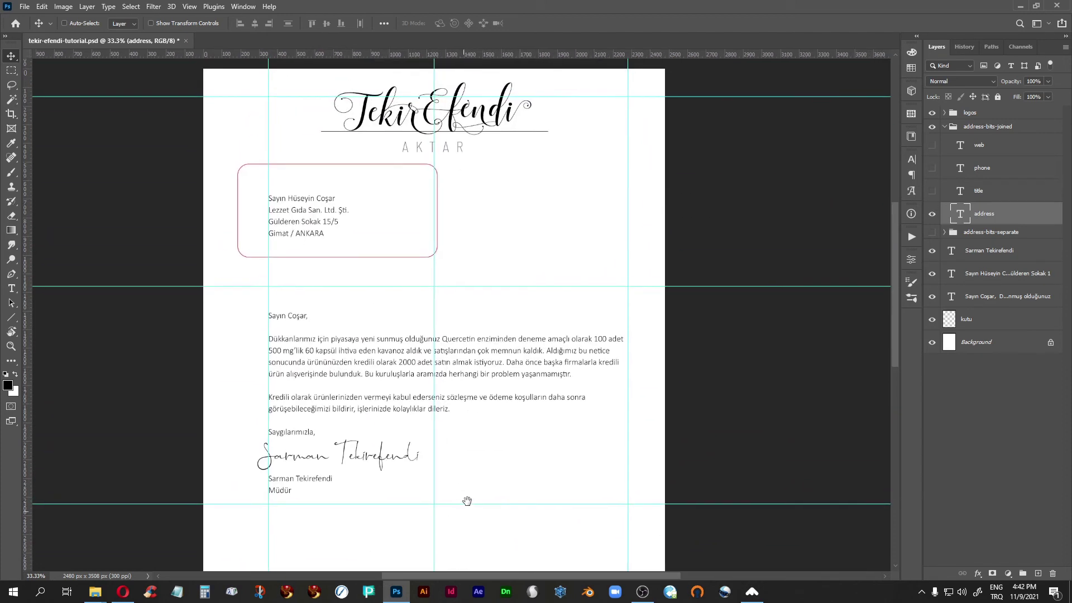
# Step: Expand the logo-script group and check the font and weight of the AKTAR text under the script logo
pyautogui.click(10, 346)
pyautogui.moveTo(388, 101); pyautogui.dragTo(539, 185)
pyautogui.moveTo(510, 369); pyautogui.dragTo(646, 400)
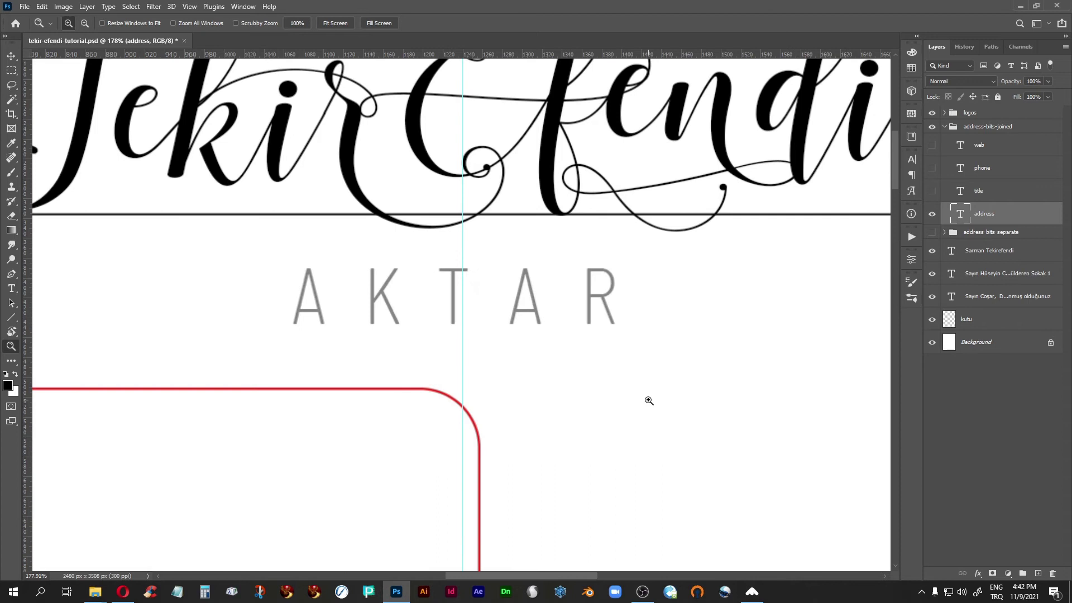
pyautogui.click(944, 113)
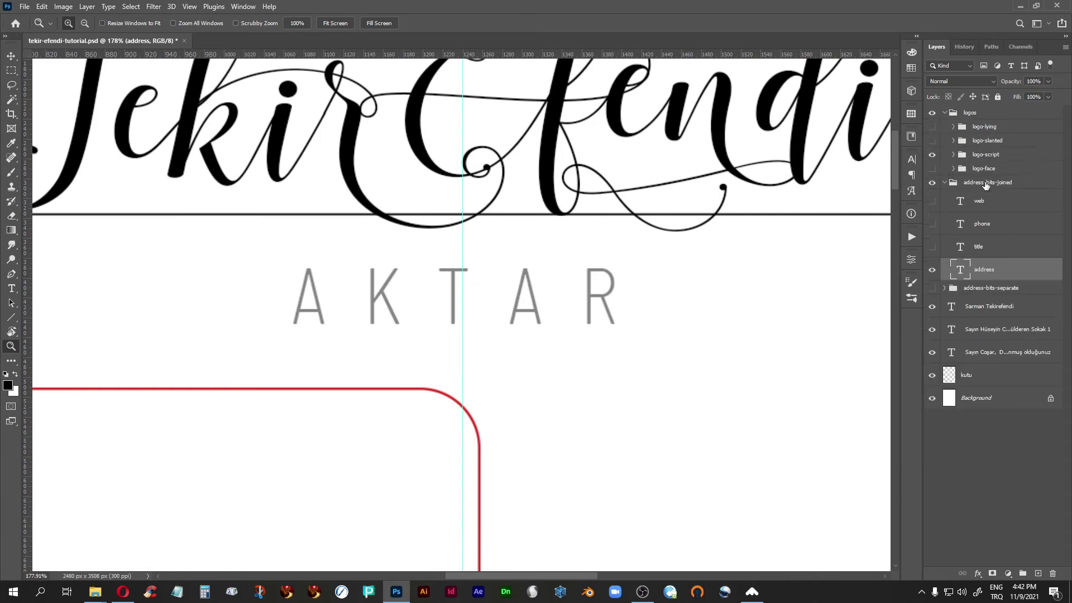
pyautogui.click(953, 155)
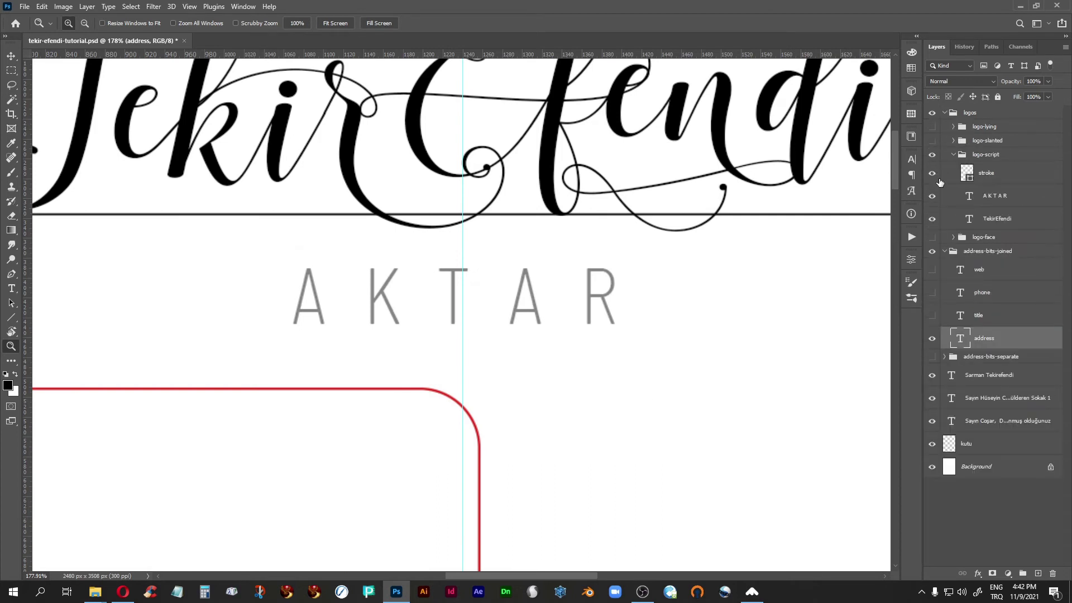
pyautogui.doubleClick(969, 196)
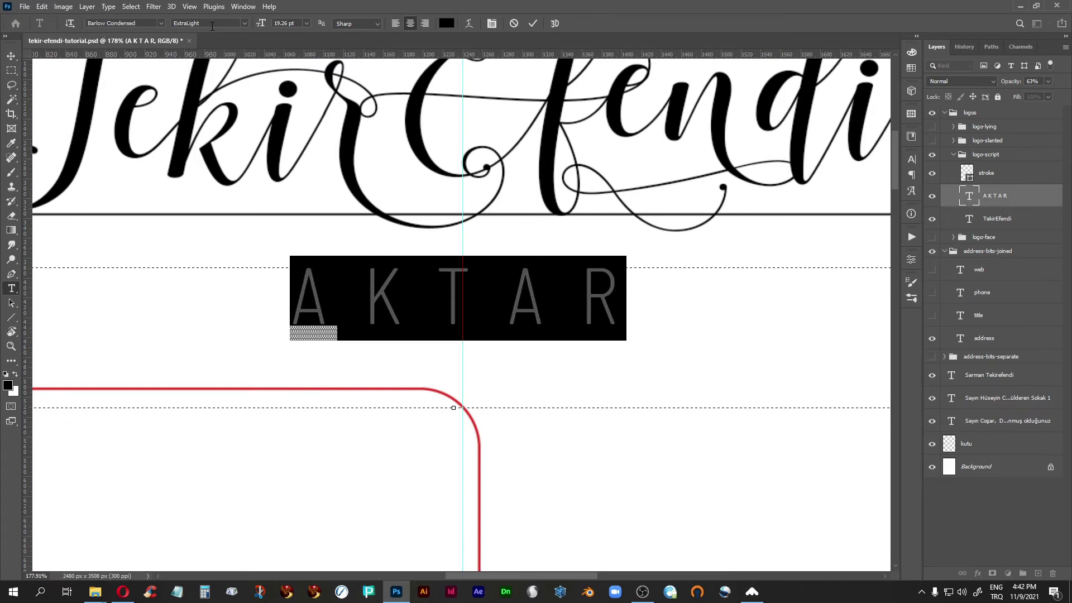
pyautogui.click(972, 199)
pyautogui.press('z')
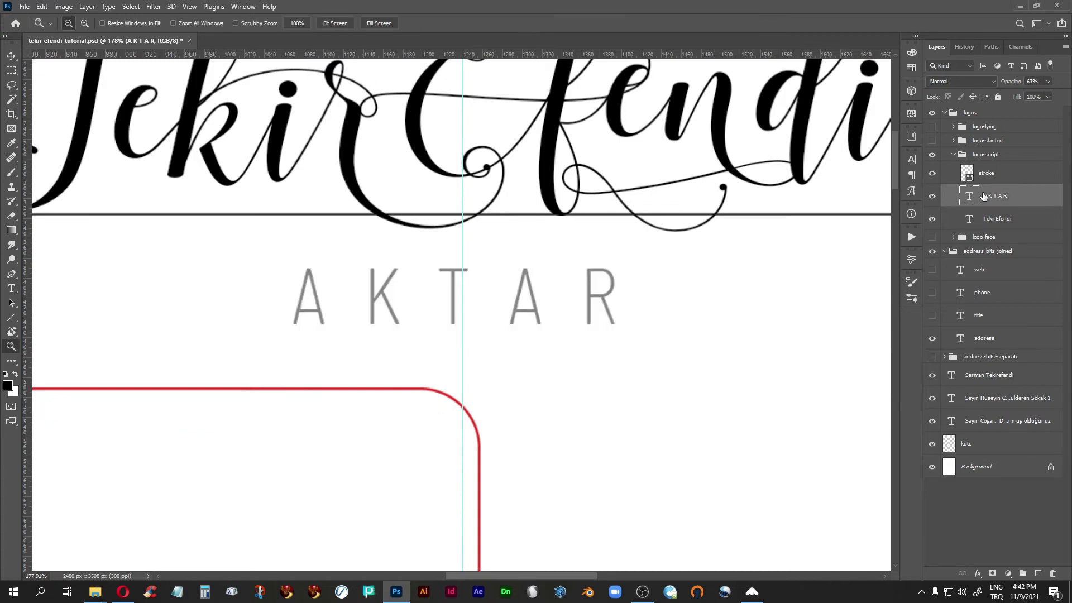
pyautogui.hotkey('ctrl', '1')
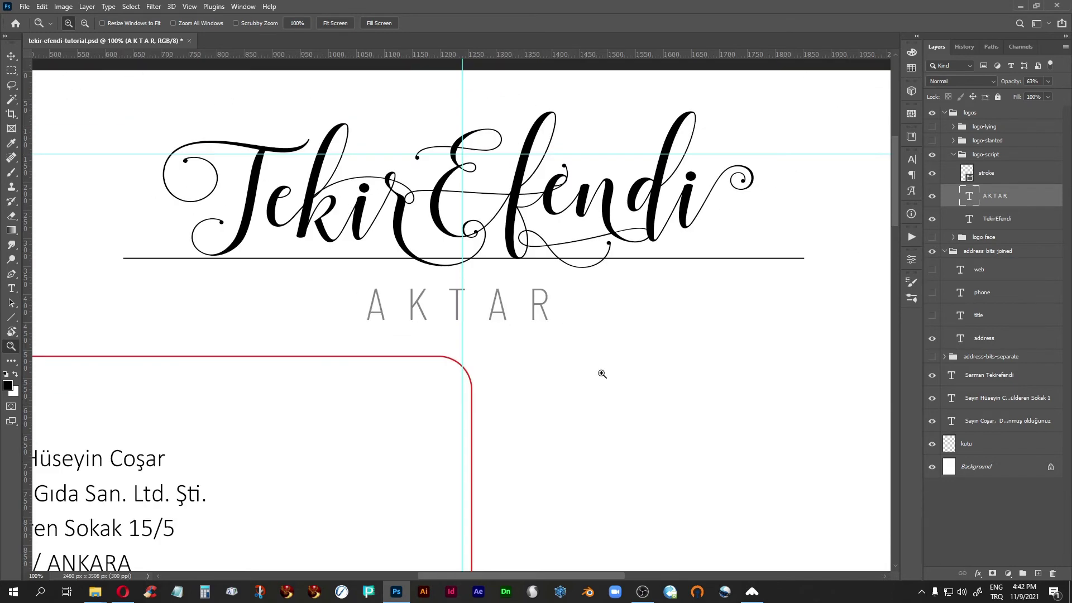
# Step: Set the whole address text at the page bottom to the Barlow Condensed Light font
pyautogui.scroll(-20, 431, 516)
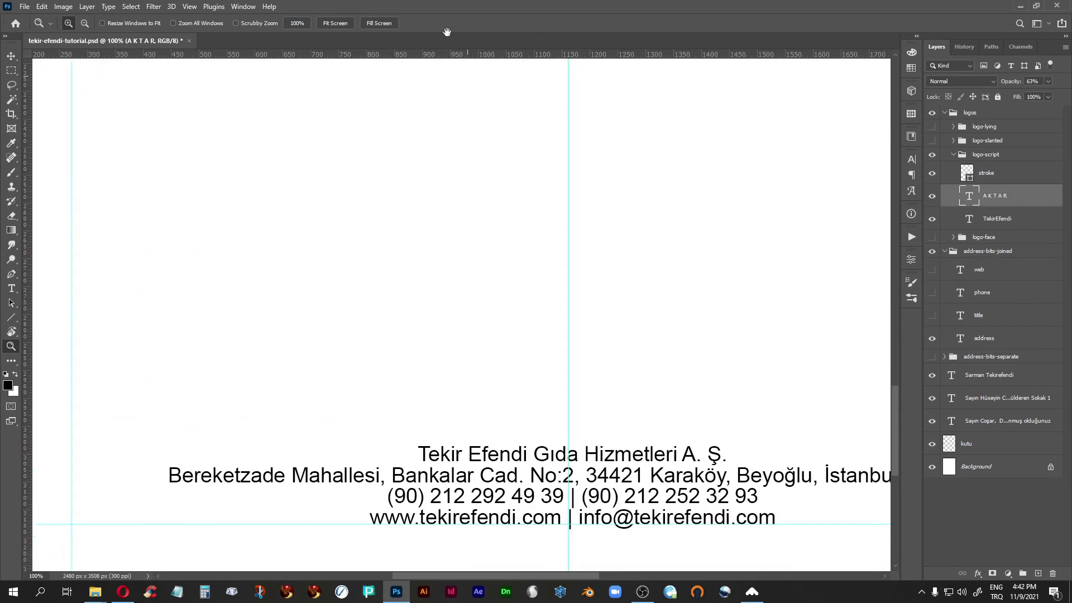
pyautogui.moveTo(379, 287); pyautogui.dragTo(377, 254)
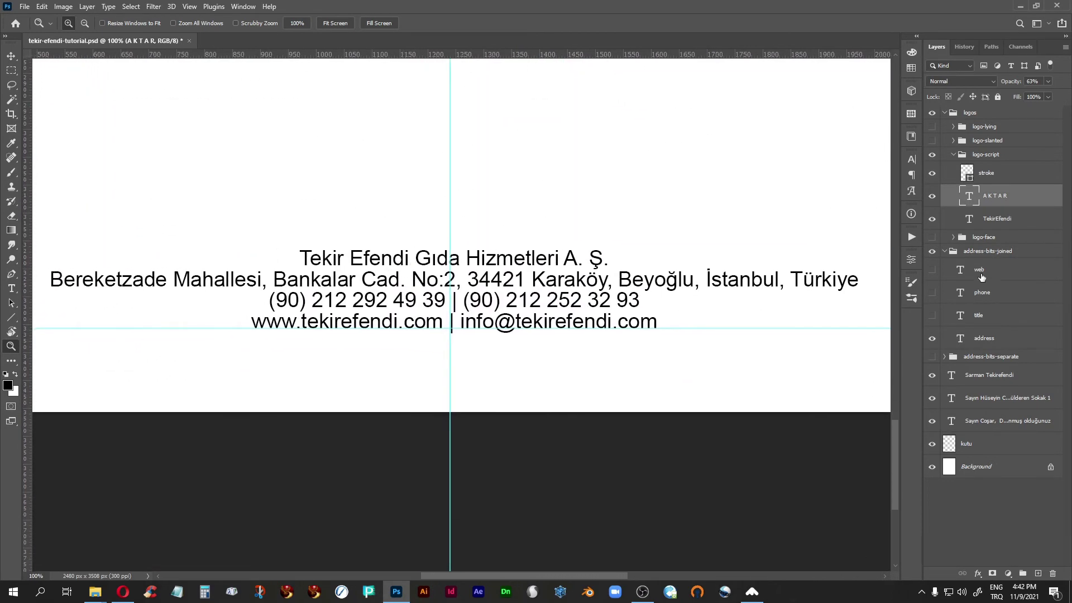
pyautogui.doubleClick(960, 339)
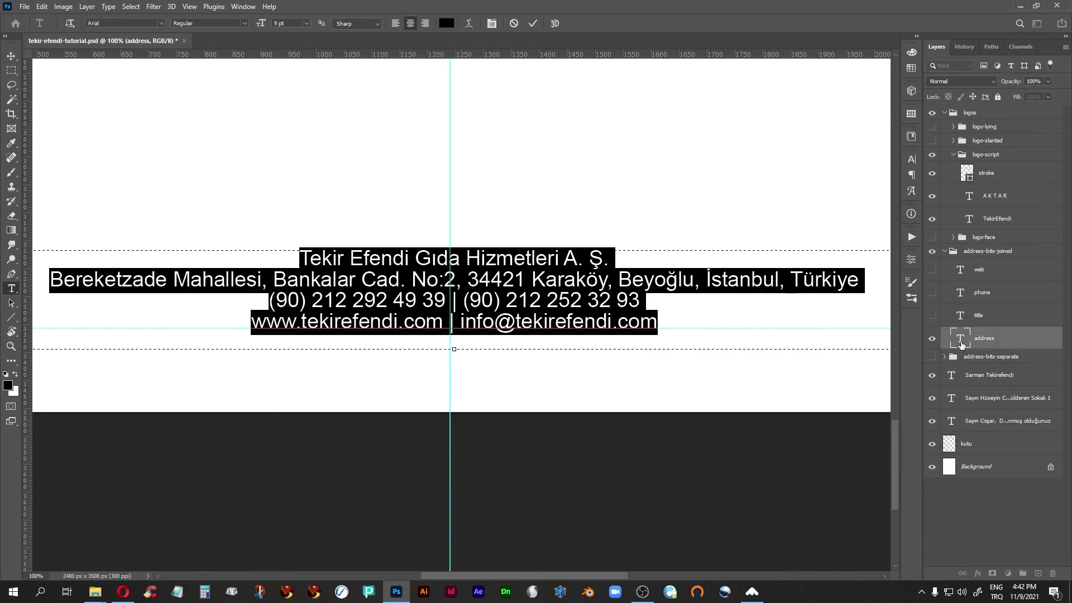
pyautogui.click(107, 23)
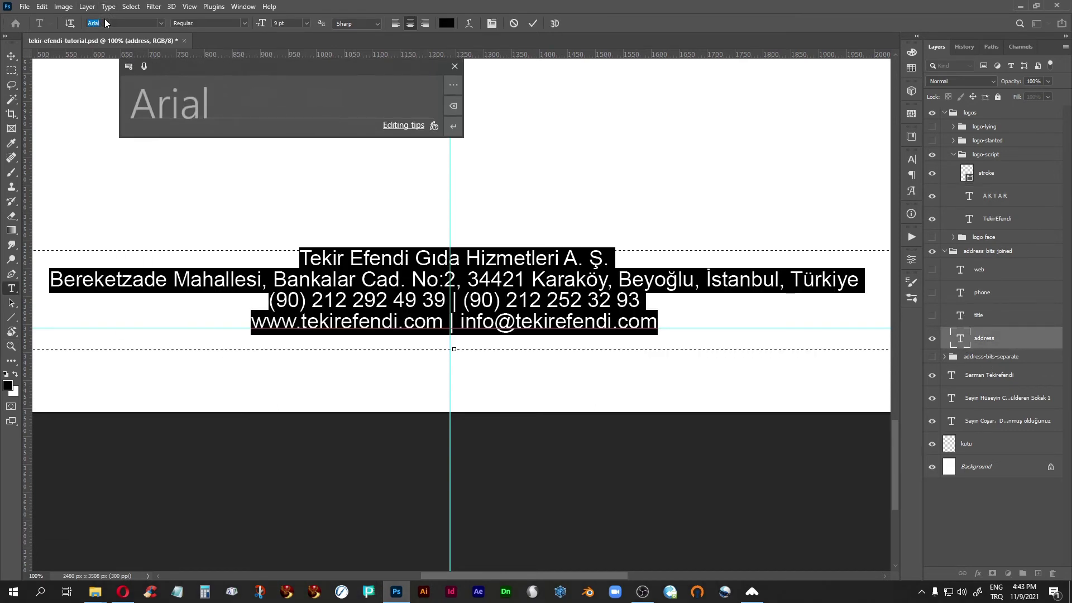
pyautogui.write('Barlow')
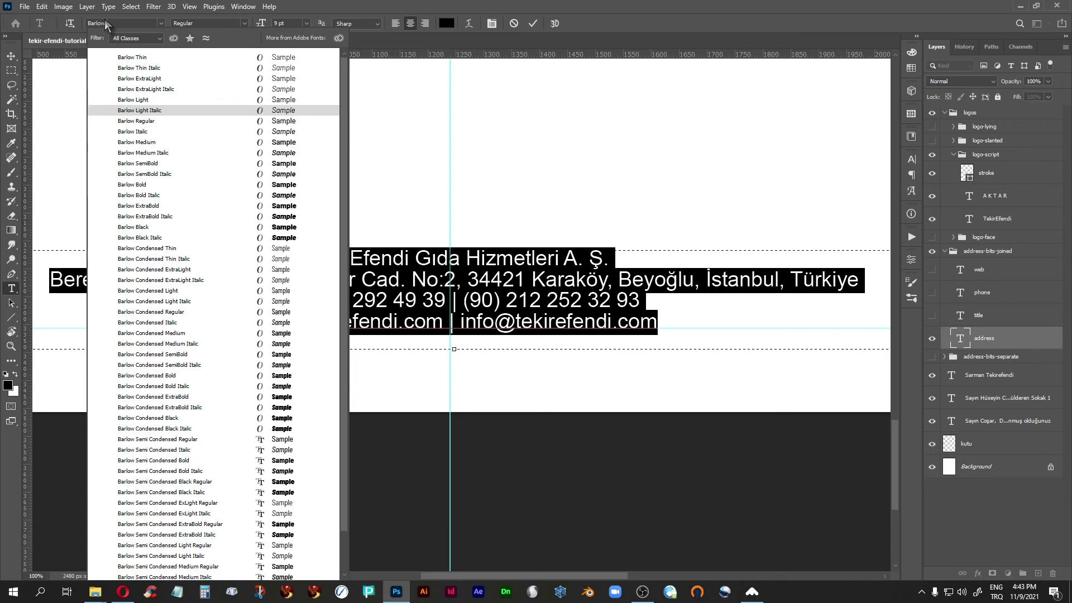
pyautogui.write(' c')
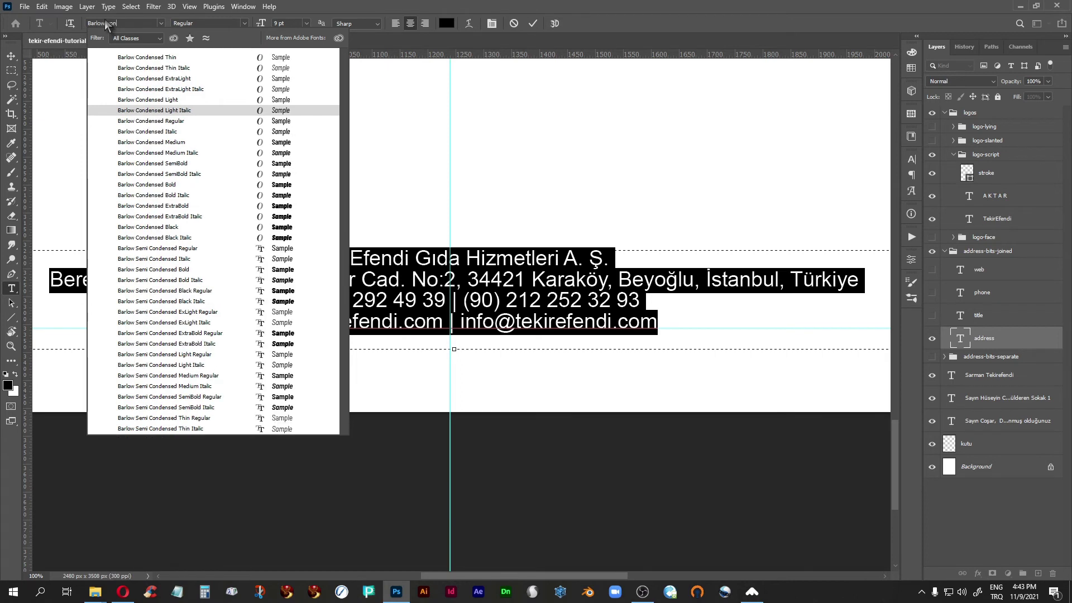
pyautogui.click(158, 99)
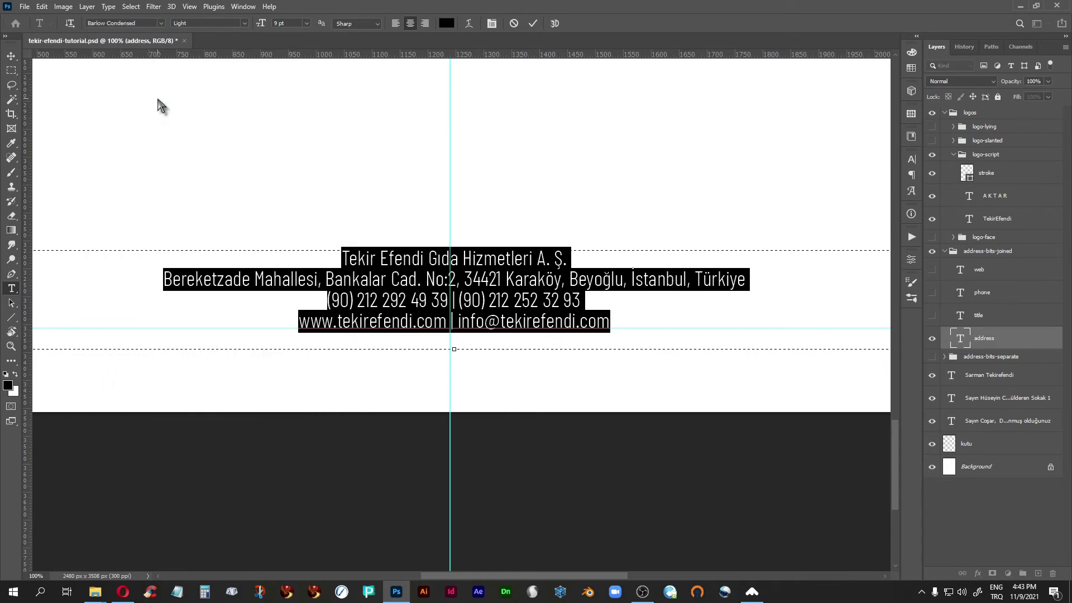
# Step: Extend the address text box downward and set the leading of all four lines to 12 pt
pyautogui.click(369, 257)
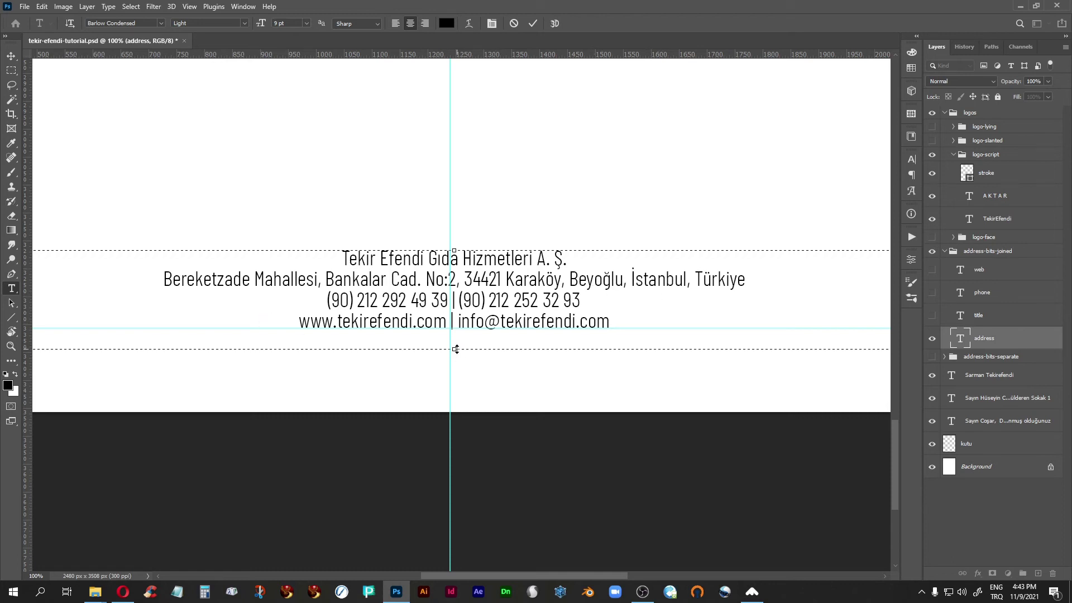
pyautogui.moveTo(455, 350); pyautogui.dragTo(462, 382)
pyautogui.moveTo(620, 325); pyautogui.dragTo(273, 255)
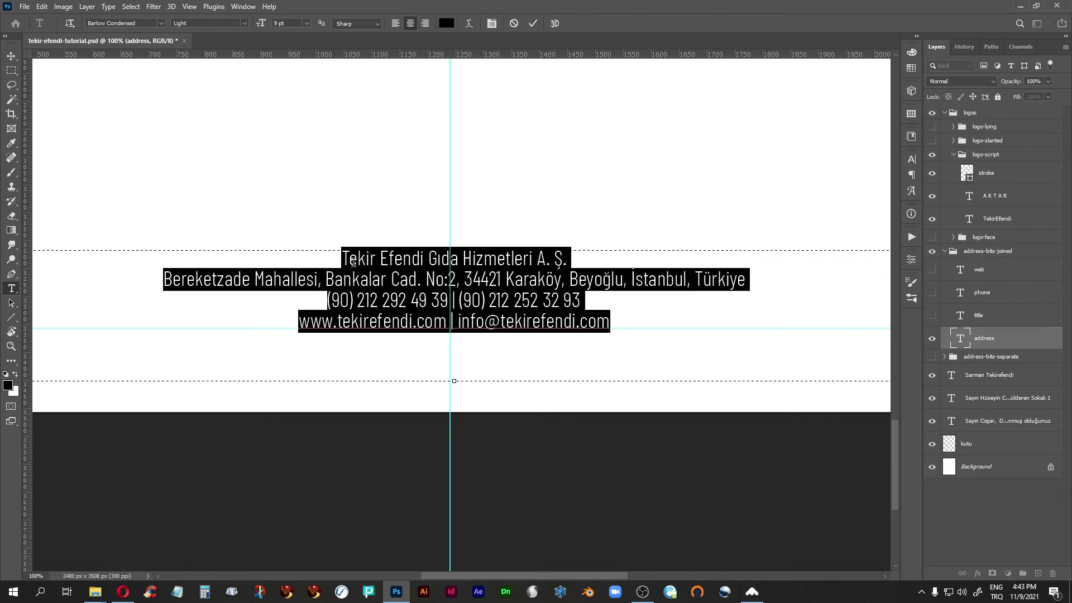
pyautogui.click(912, 159)
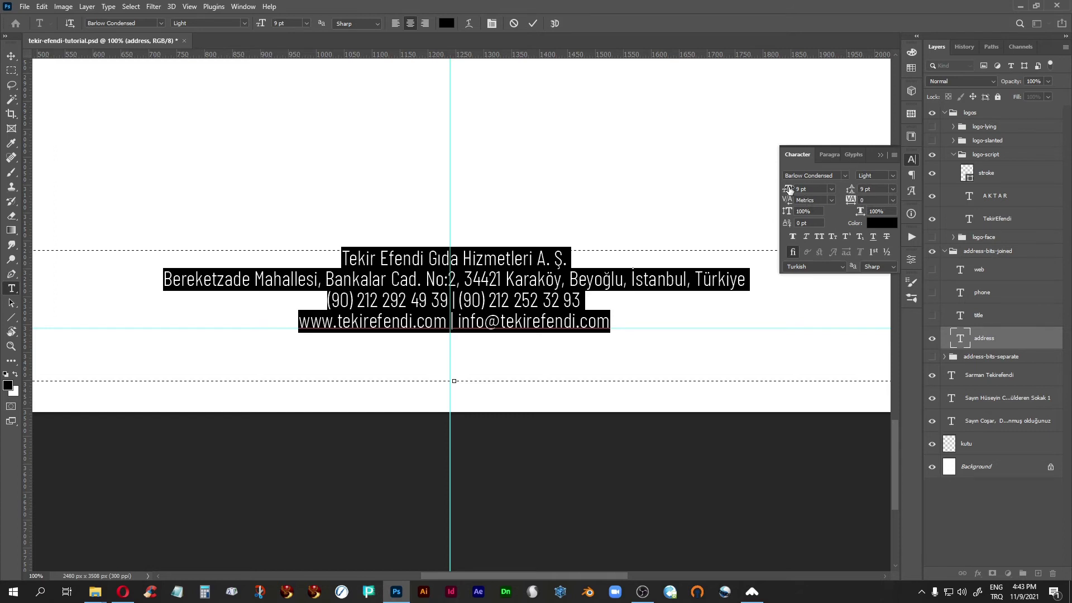
pyautogui.click(893, 190)
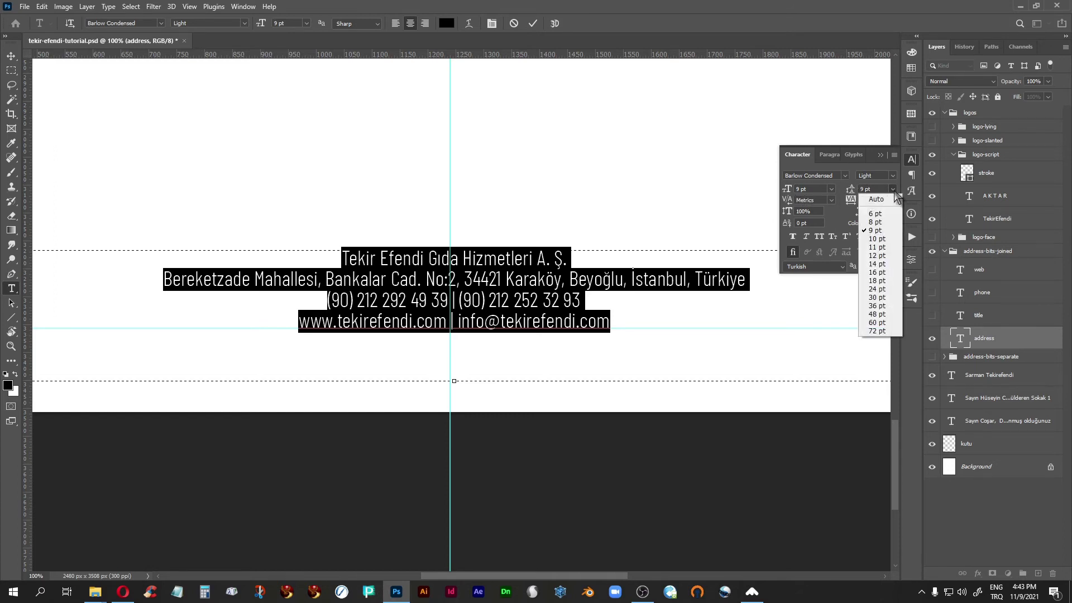
pyautogui.click(874, 264)
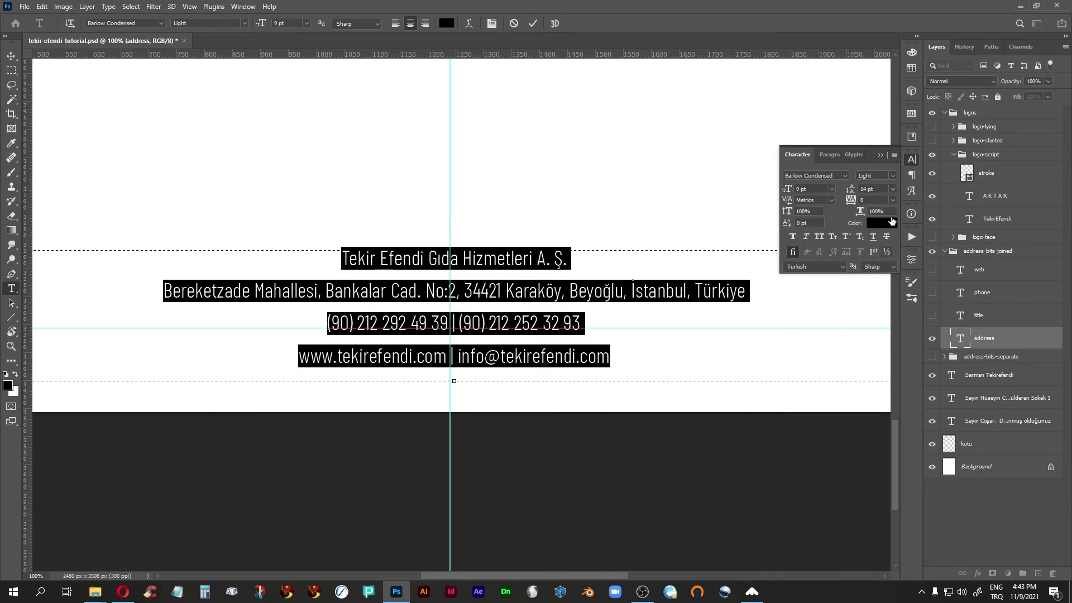
pyautogui.click(894, 190)
pyautogui.click(877, 256)
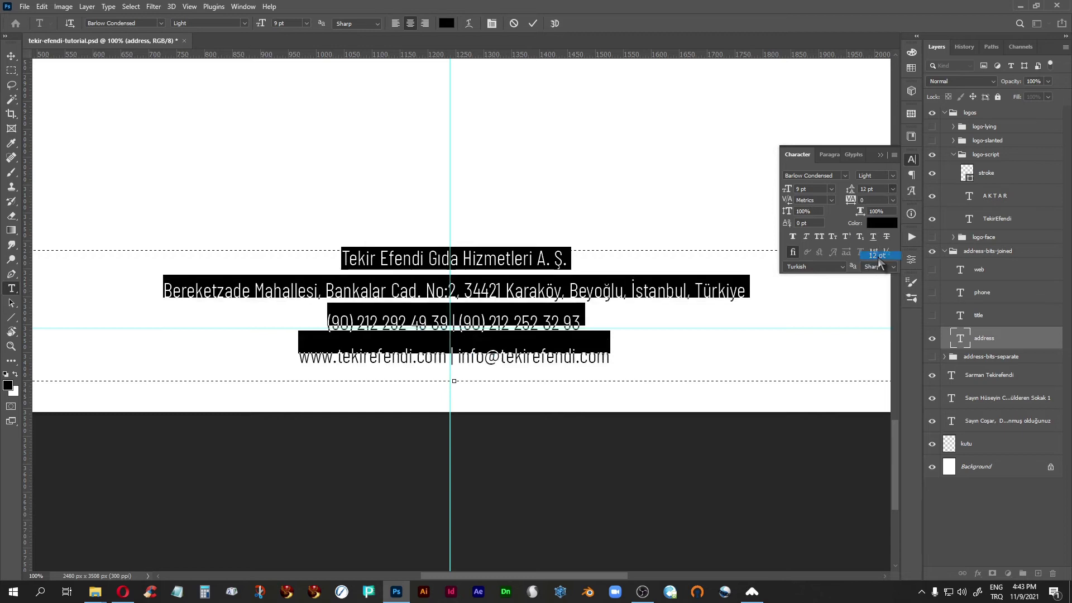
pyautogui.click(879, 155)
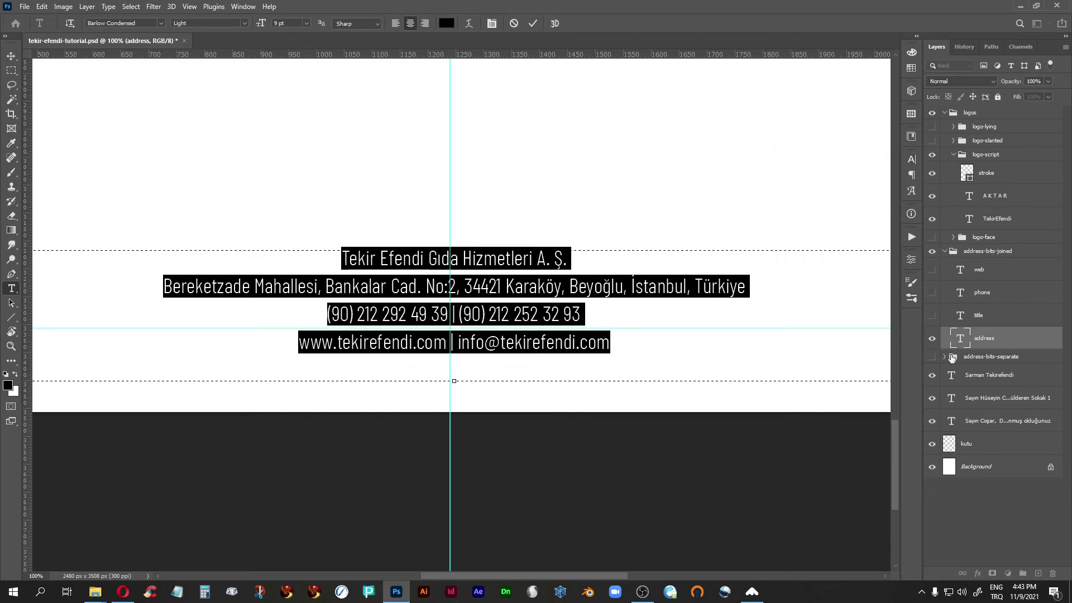
pyautogui.click(960, 342)
pyautogui.press('z')
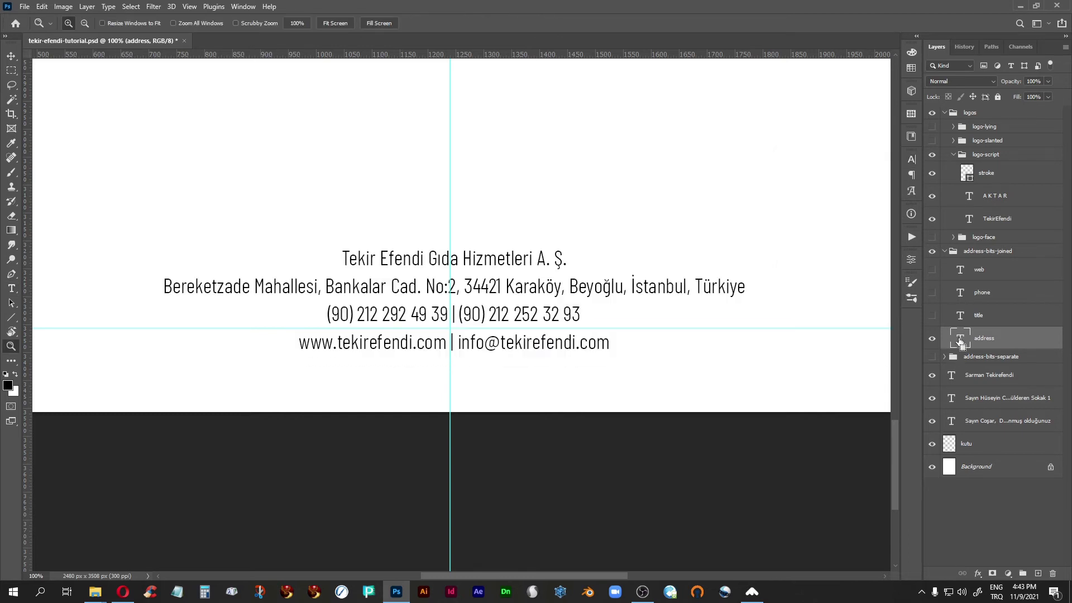
# Step: Hide the guides and examine the whole letterhead and its address block without them
pyautogui.hotkey('ctrl', '-')
pyautogui.hotkey('ctrl', '-')
pyautogui.hotkey('ctrl', '-')
pyautogui.hotkey('ctrl', '-')
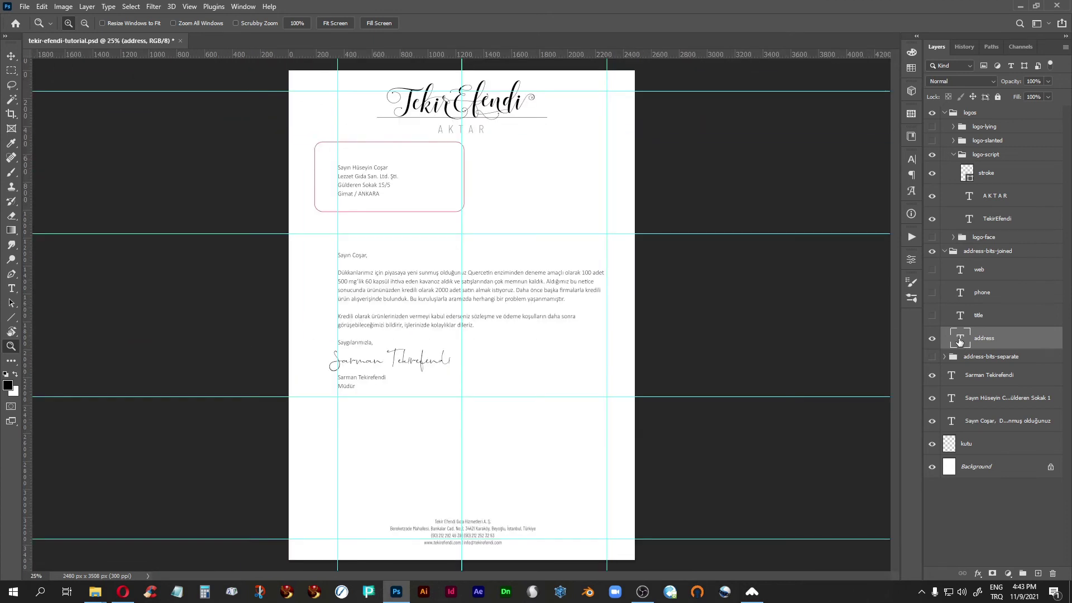
pyautogui.hotkey('ctrl', ';')
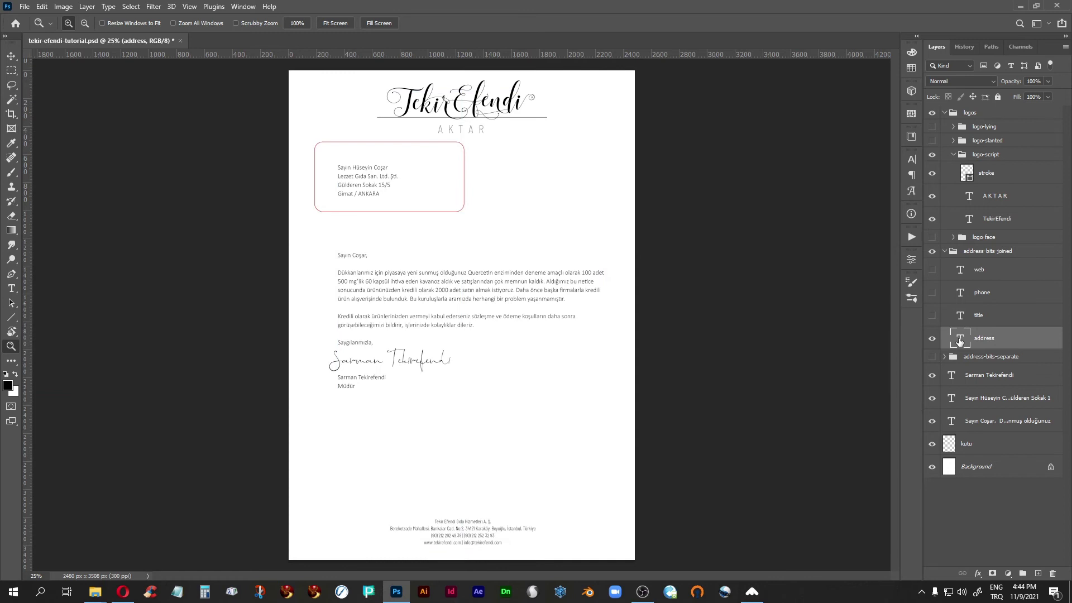
pyautogui.hotkey('ctrl', '+')
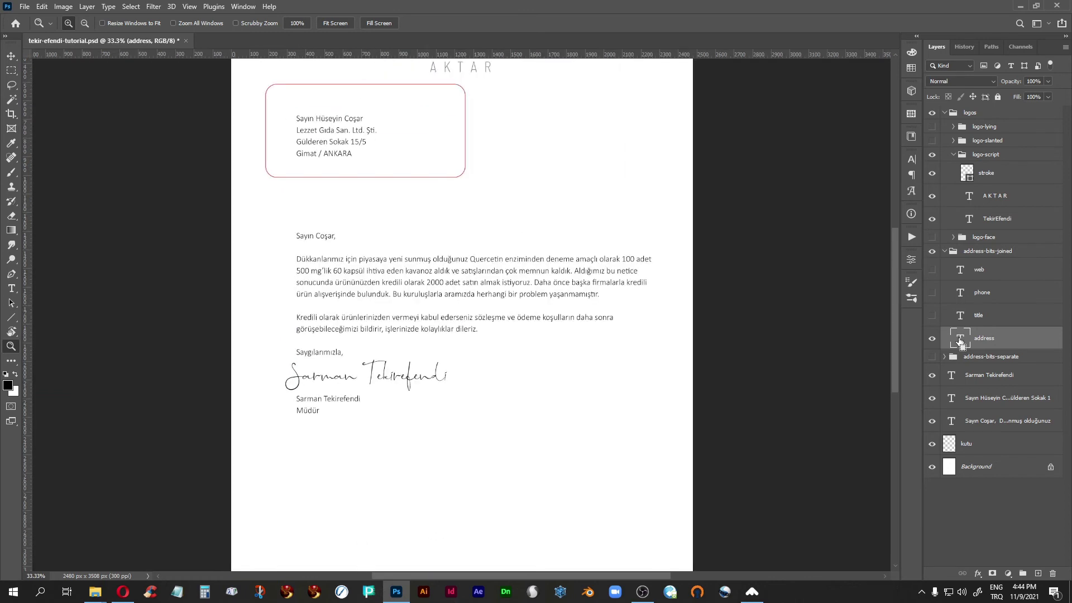
pyautogui.moveTo(484, 476); pyautogui.dragTo(469, 322)
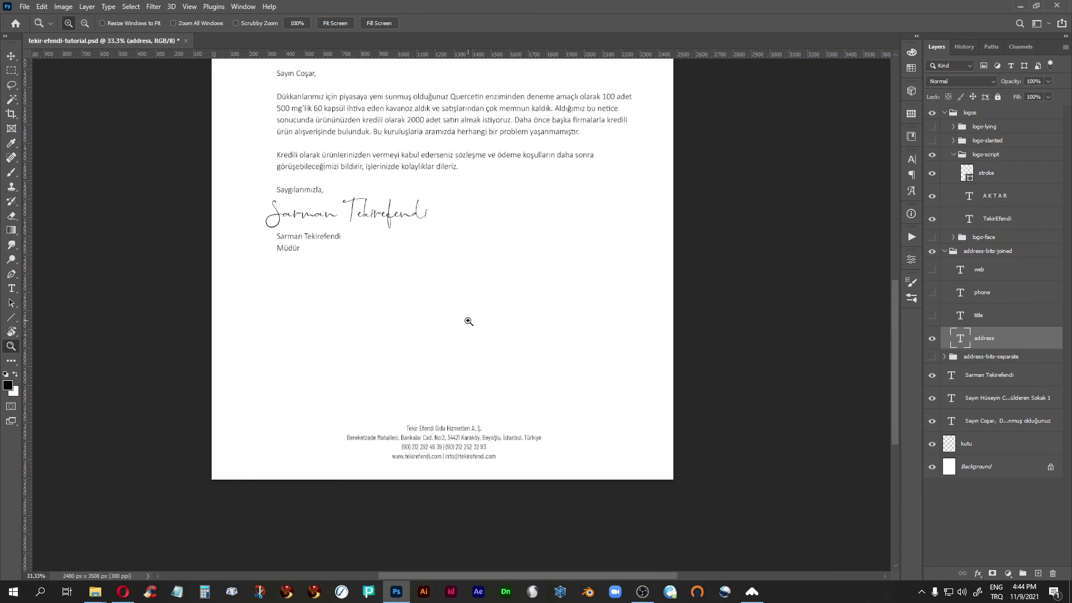
pyautogui.hotkey('ctrl', '+')
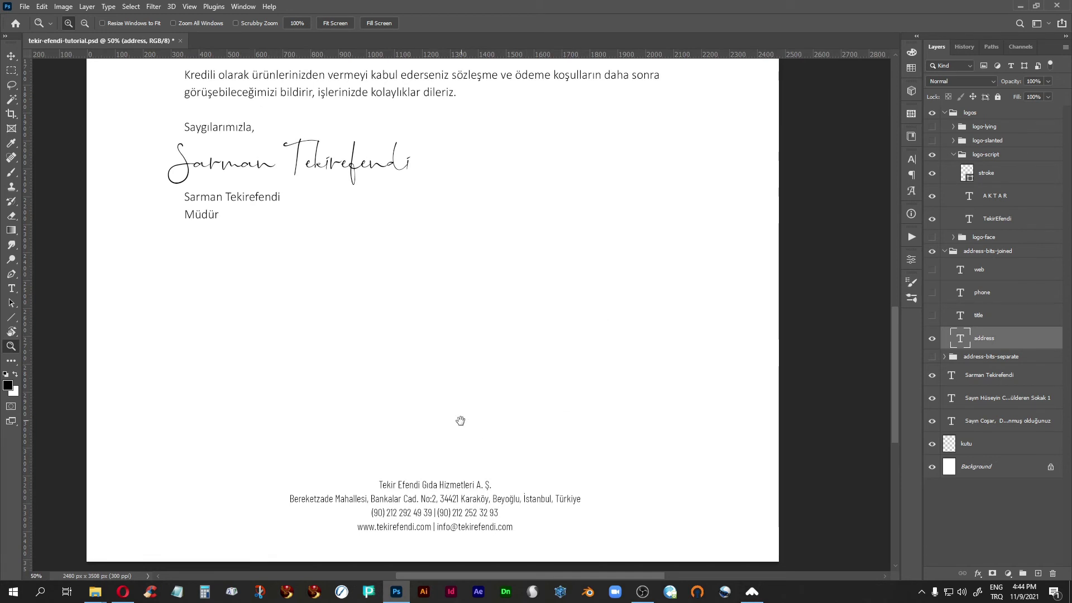
pyautogui.moveTo(461, 421); pyautogui.dragTo(462, 318)
pyautogui.hotkey('ctrl', '+')
pyautogui.hotkey('ctrl', '+')
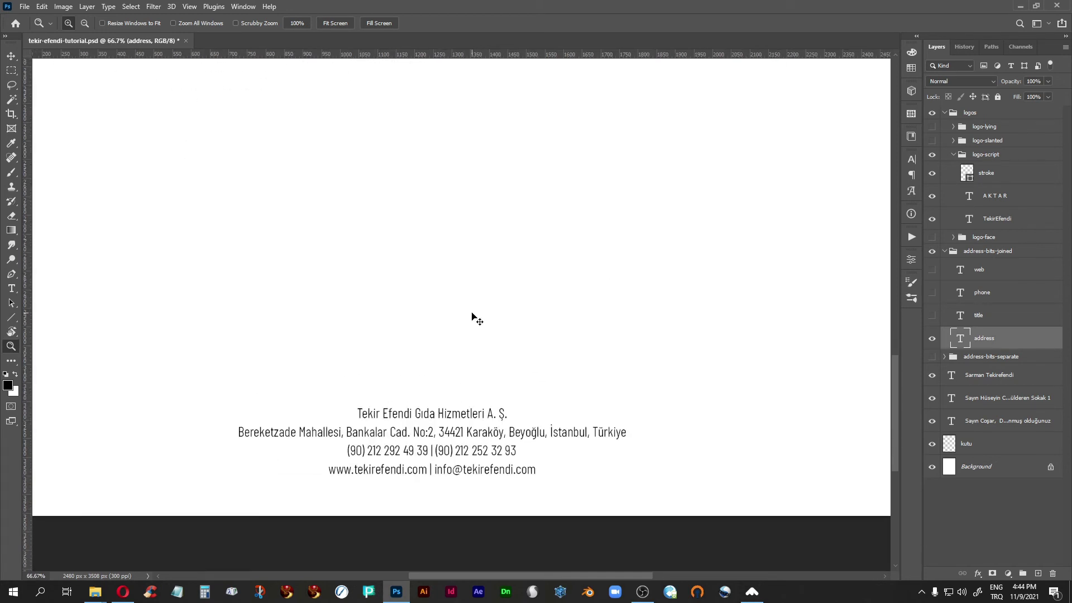
# Step: Set the company-name line of the address block to the Barlow Condensed Regular weight
pyautogui.moveTo(464, 362); pyautogui.dragTo(486, 255)
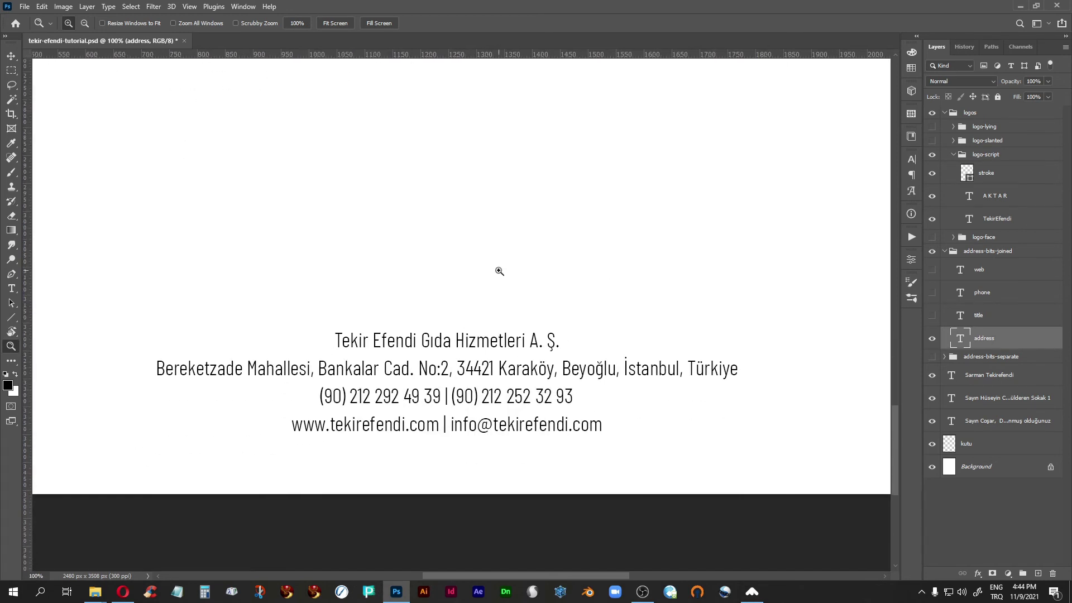
pyautogui.doubleClick(960, 339)
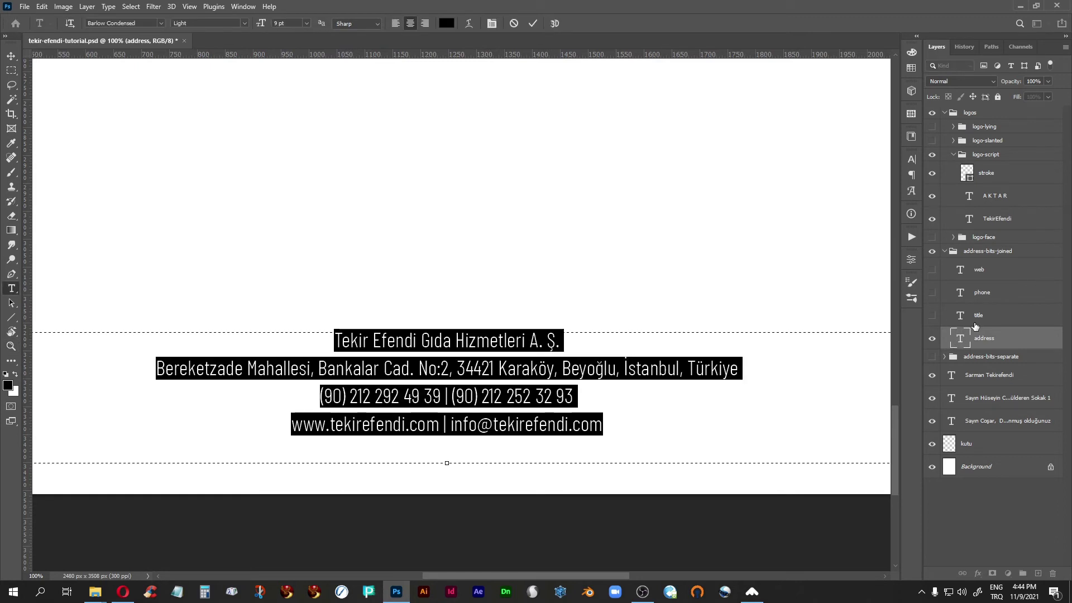
pyautogui.click(370, 368)
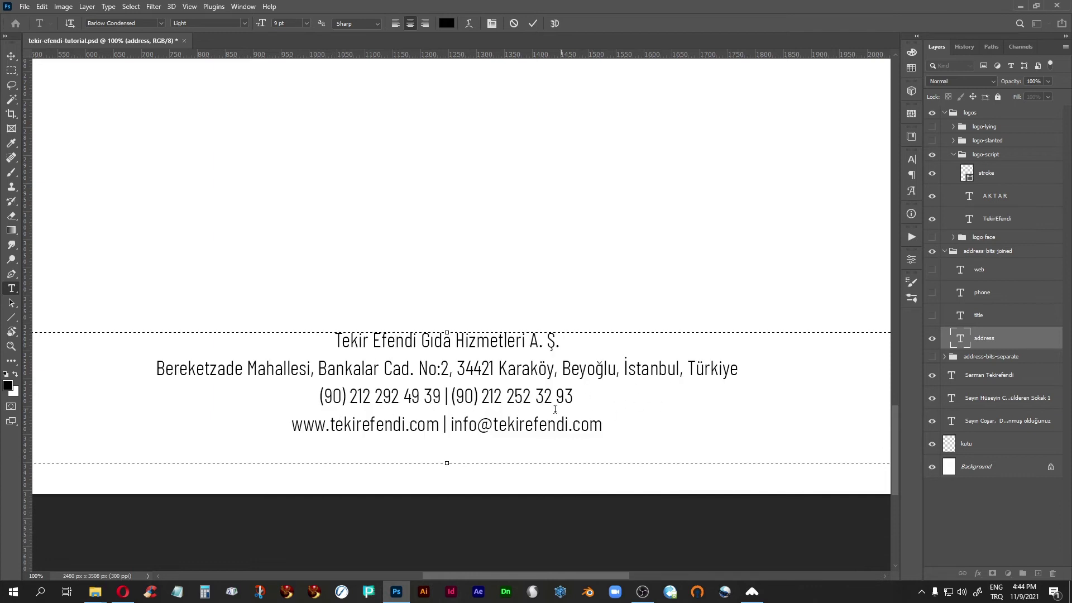
pyautogui.moveTo(336, 339); pyautogui.dragTo(567, 345)
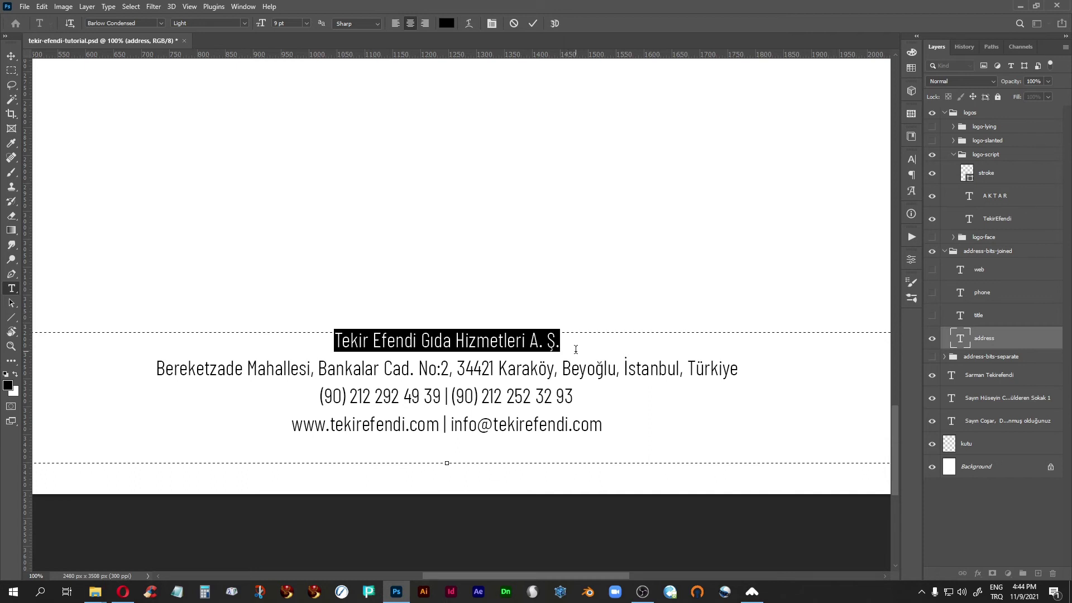
pyautogui.click(243, 23)
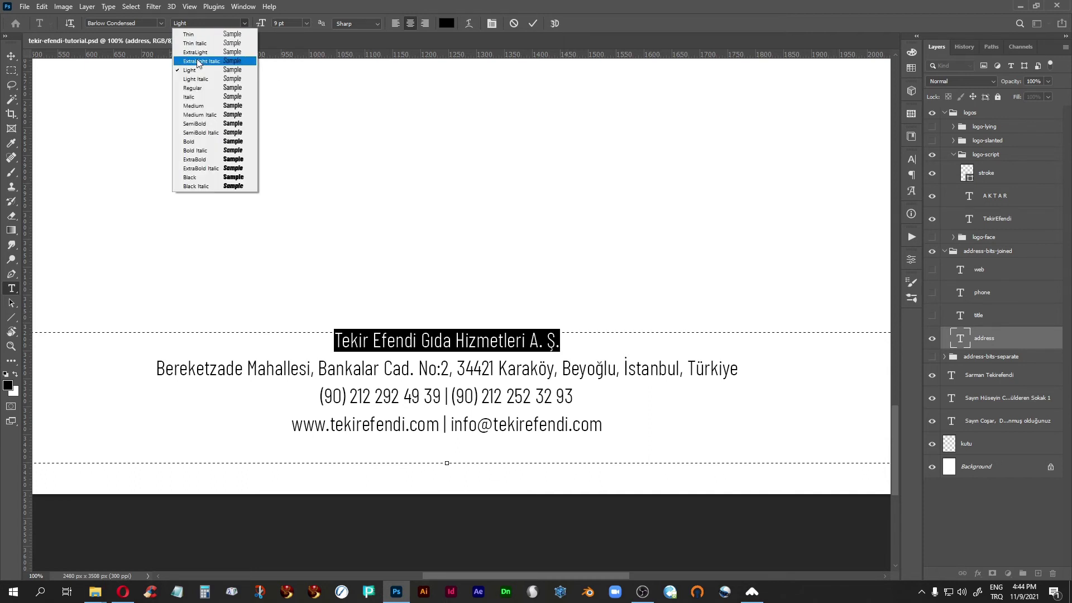
pyautogui.click(202, 88)
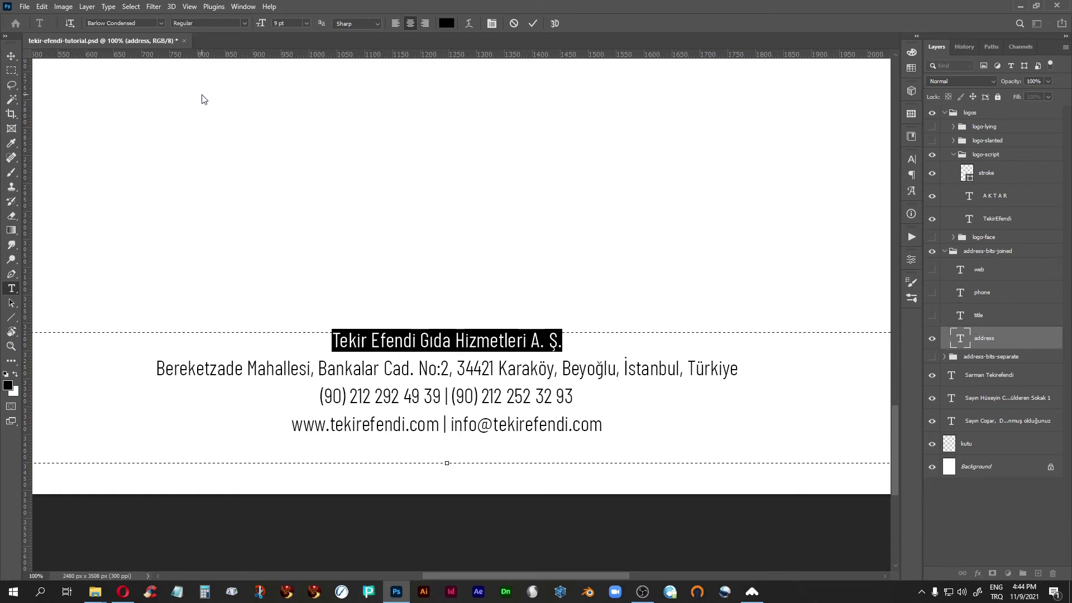
pyautogui.hotkey('ctrl', 'Return')
pyautogui.press('z')
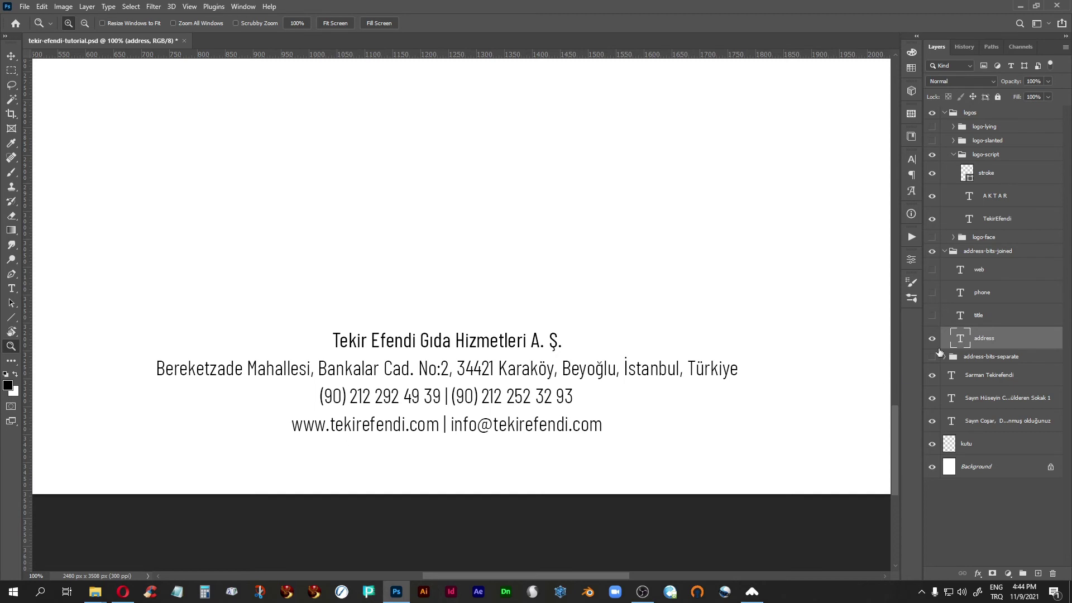
# Step: Set the company-name line at the head of the address block to the Medium weight
pyautogui.doubleClick(956, 340)
pyautogui.moveTo(564, 340); pyautogui.dragTo(307, 322)
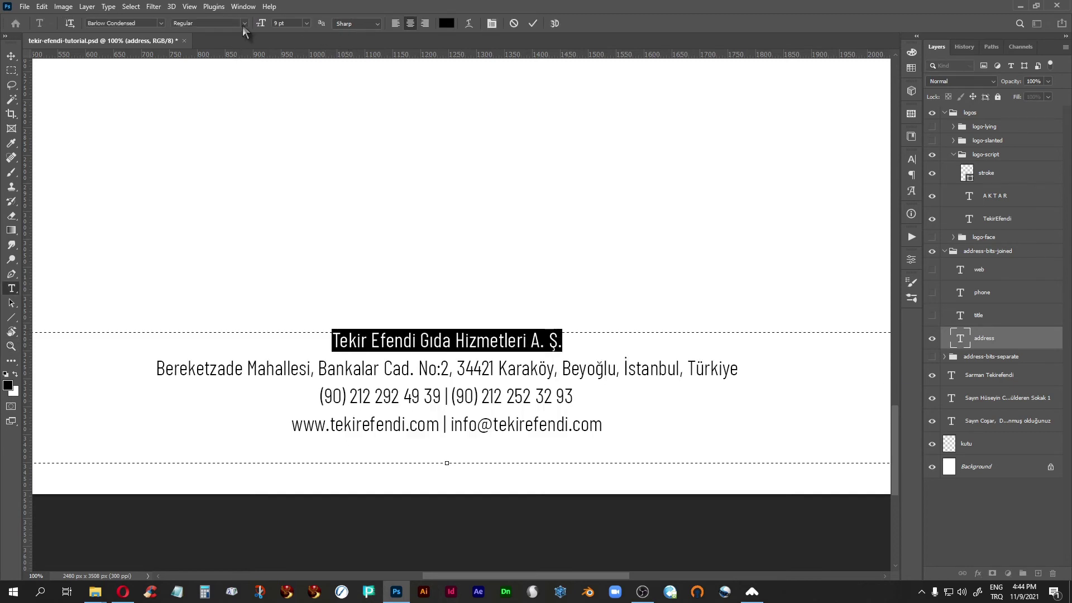
pyautogui.click(242, 26)
pyautogui.click(194, 106)
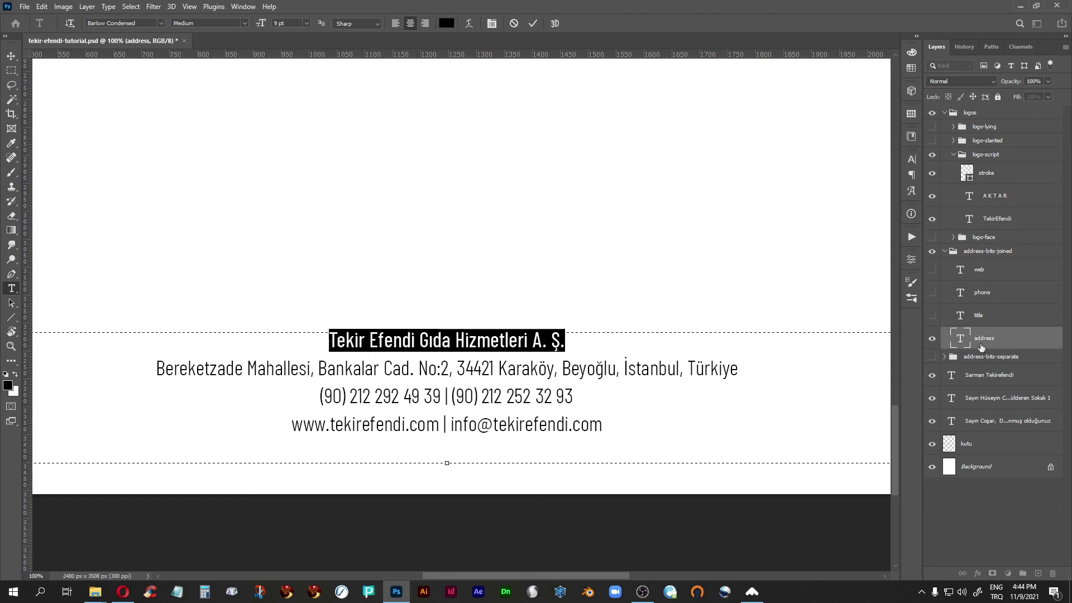
pyautogui.hotkey('ctrl', 'Return')
pyautogui.press('z')
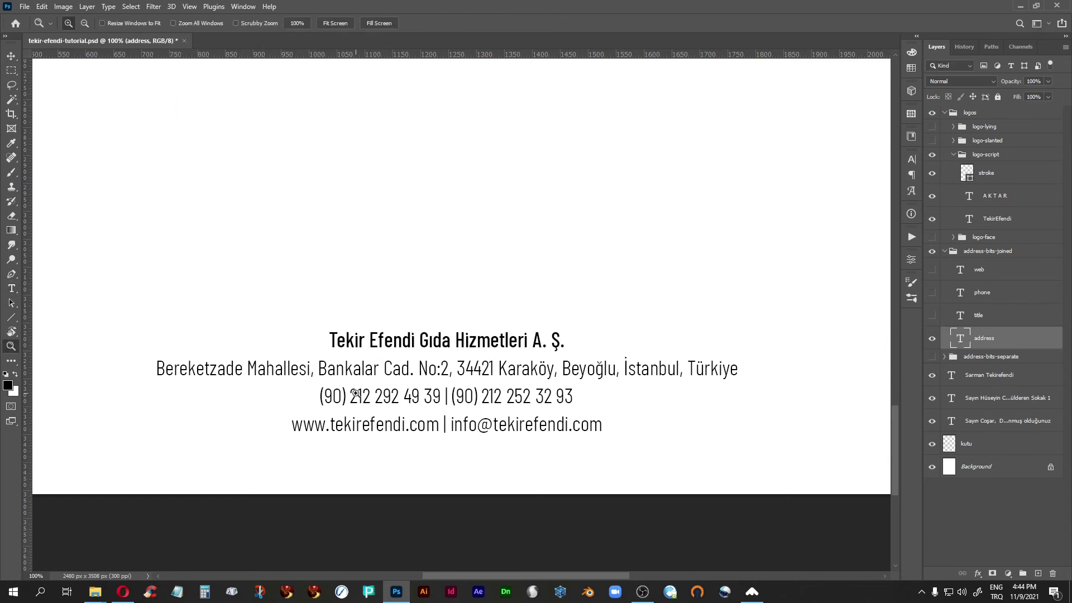
# Step: Try a tracking of 25 on the entire address text and settle on 10
pyautogui.click(11, 56)
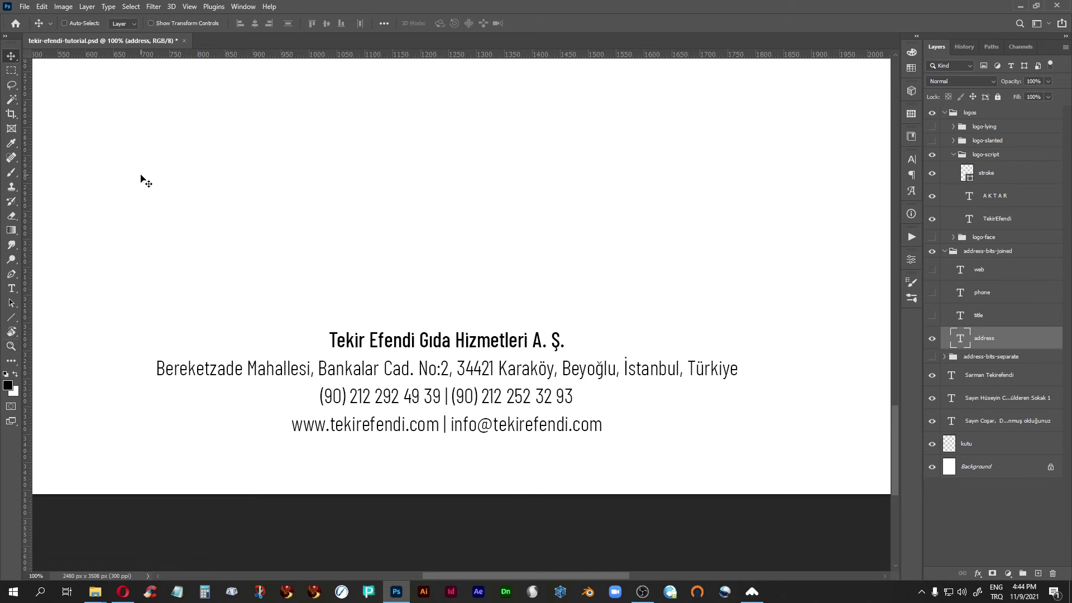
pyautogui.doubleClick(961, 339)
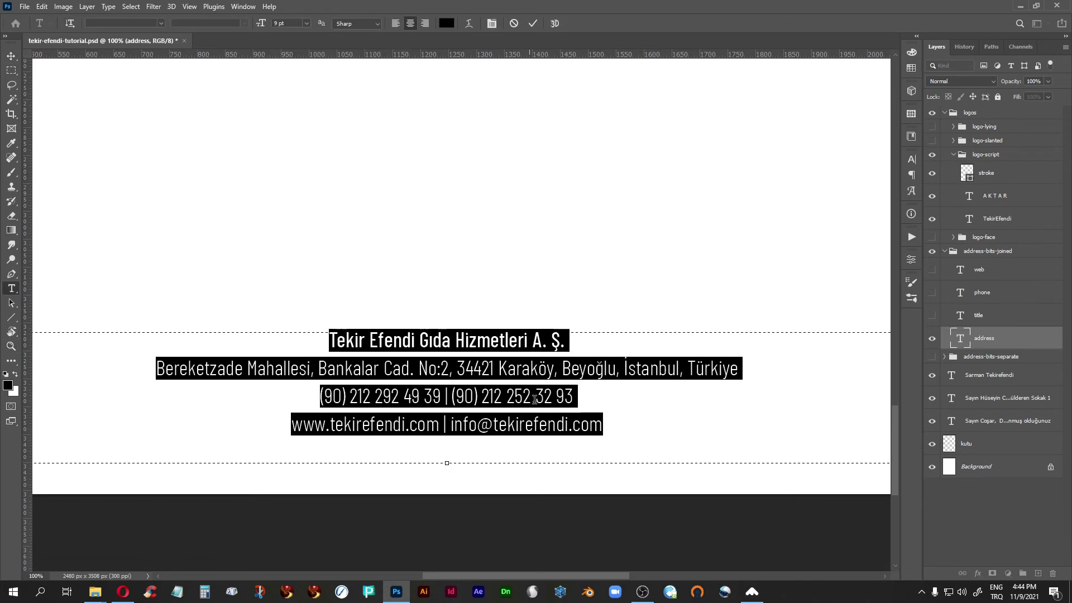
pyautogui.click(912, 161)
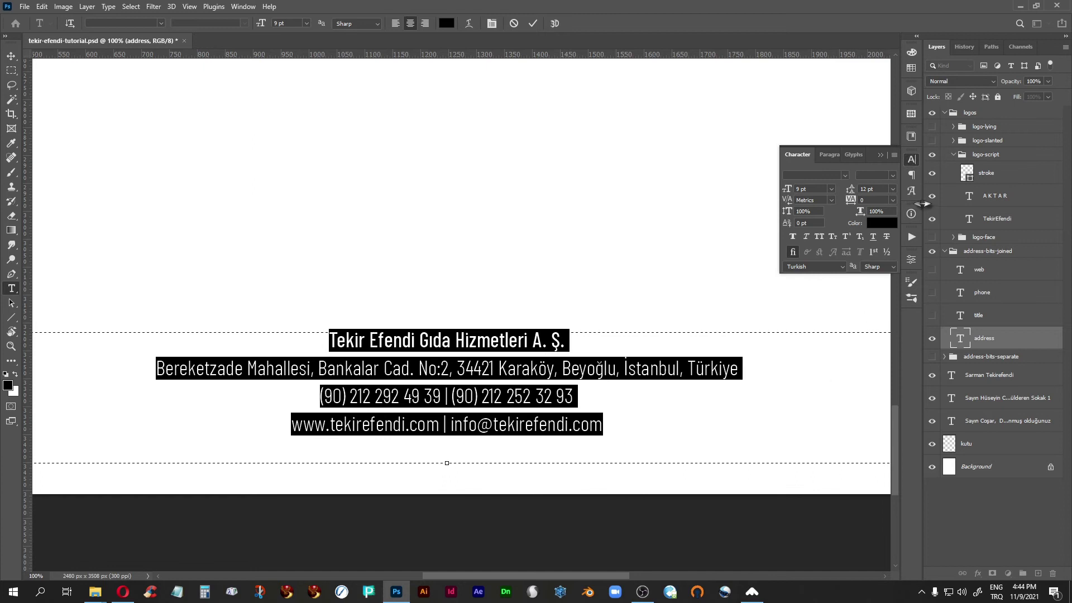
pyautogui.click(893, 200)
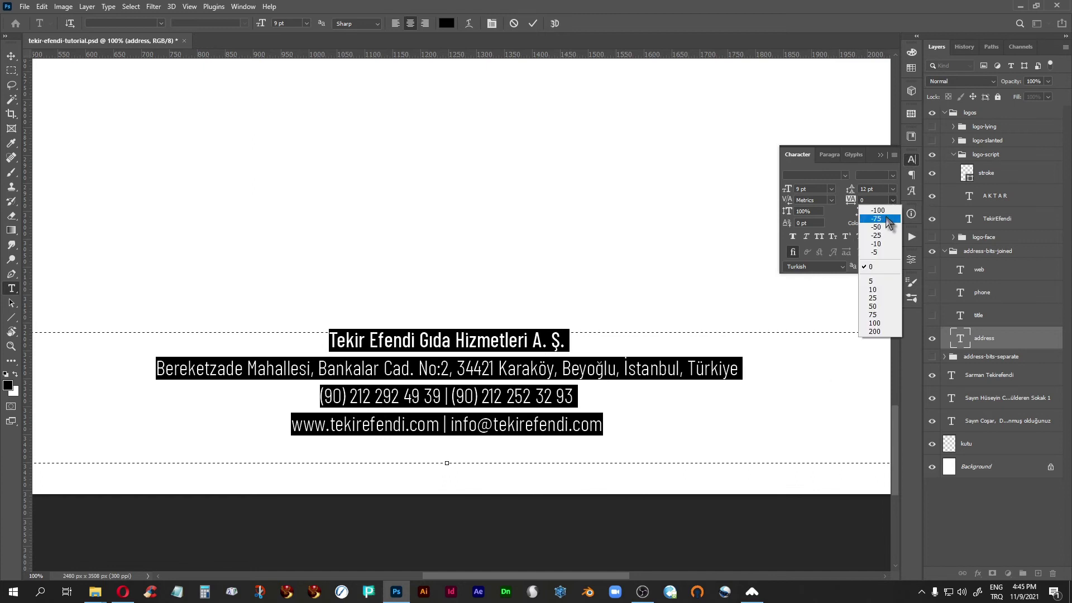
pyautogui.click(872, 299)
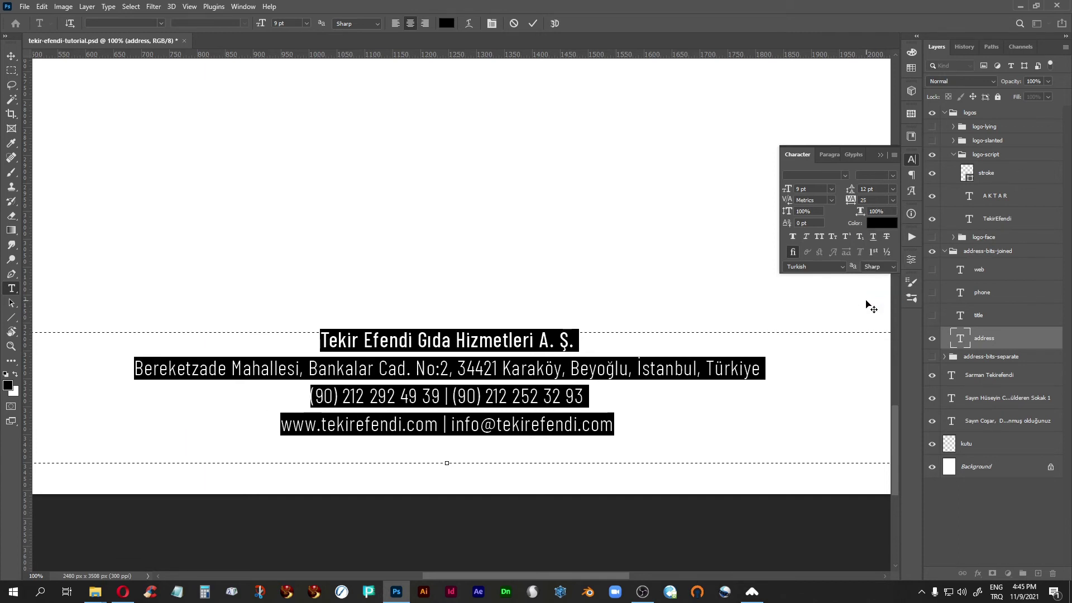
pyautogui.click(894, 201)
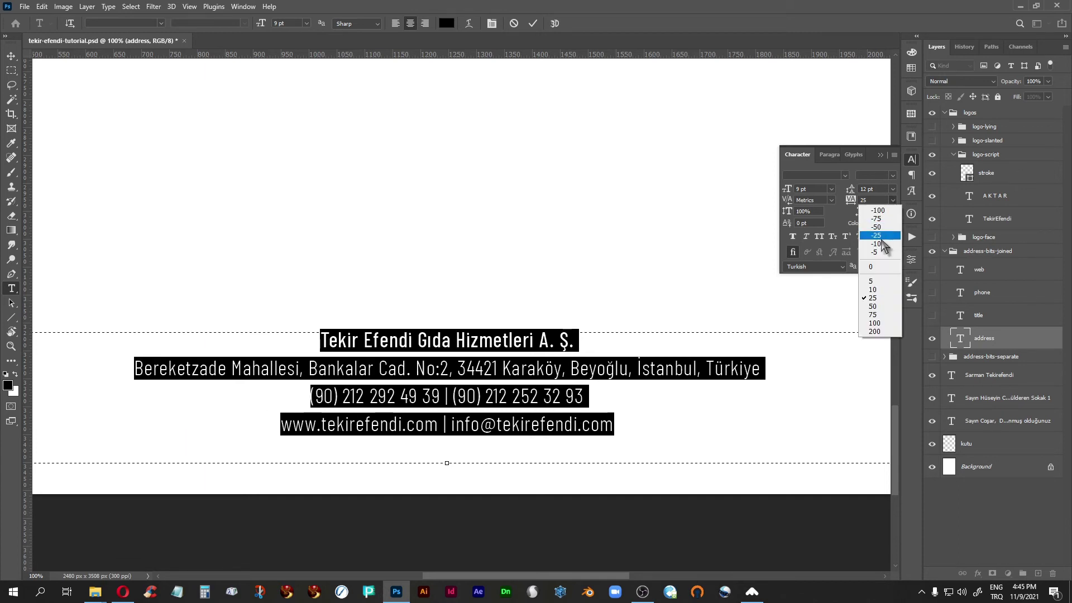
pyautogui.click(871, 290)
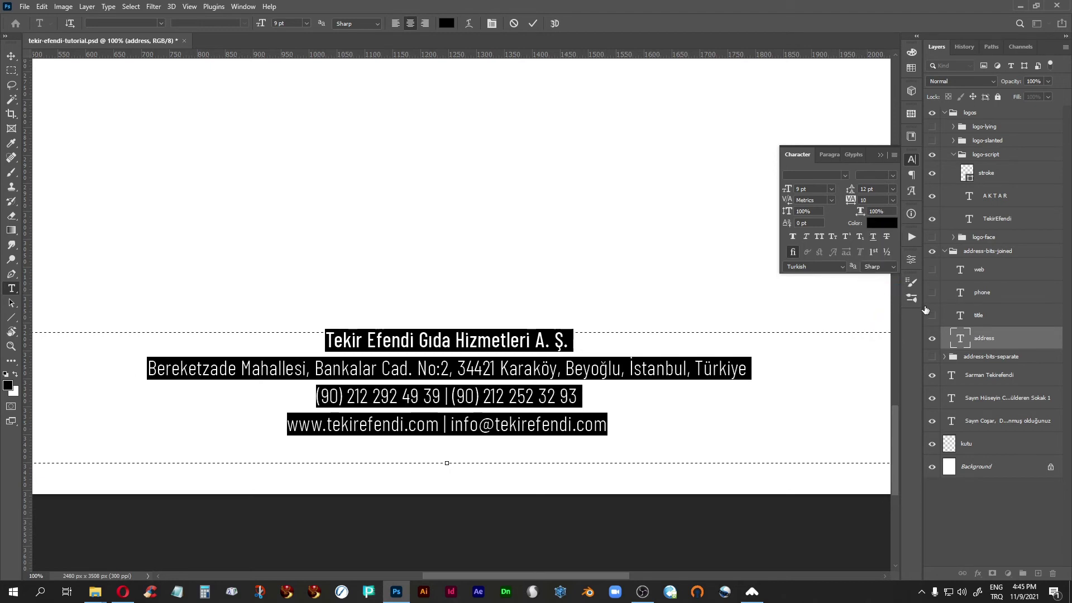
pyautogui.press('Escape')
pyautogui.press('v')
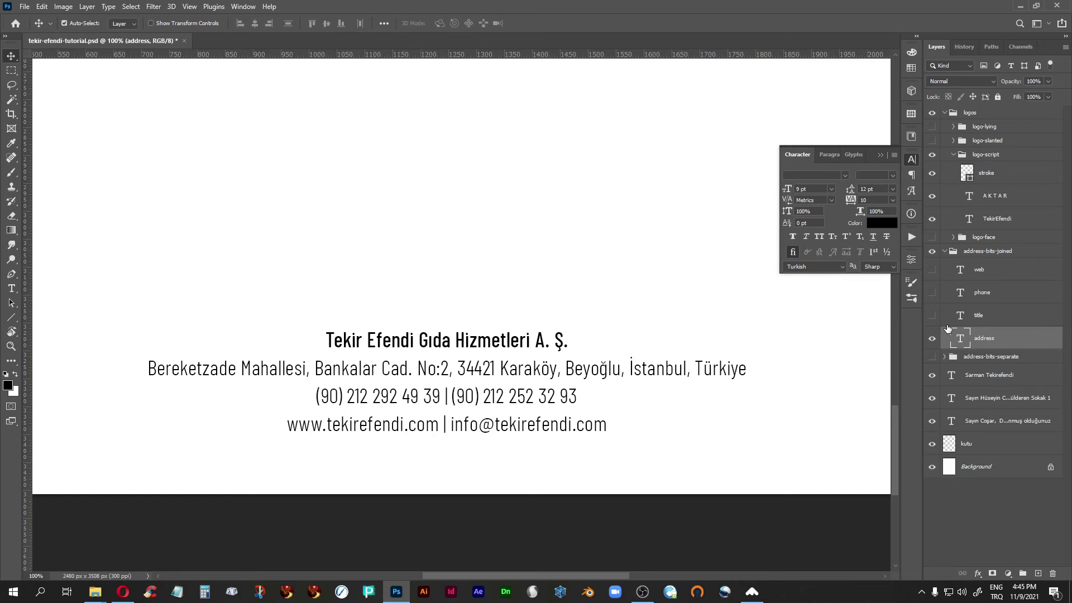
# Step: Examine the whole letterhead, with a closer look at the letter text, signature and script logo
pyautogui.hotkey('ctrl', '-')
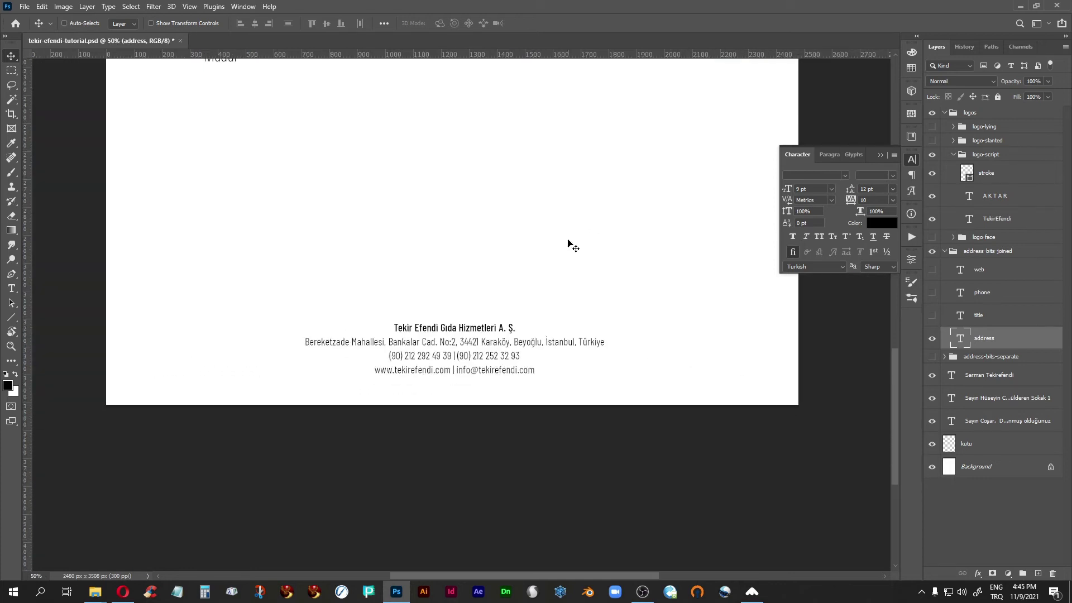
pyautogui.hotkey('ctrl', '0')
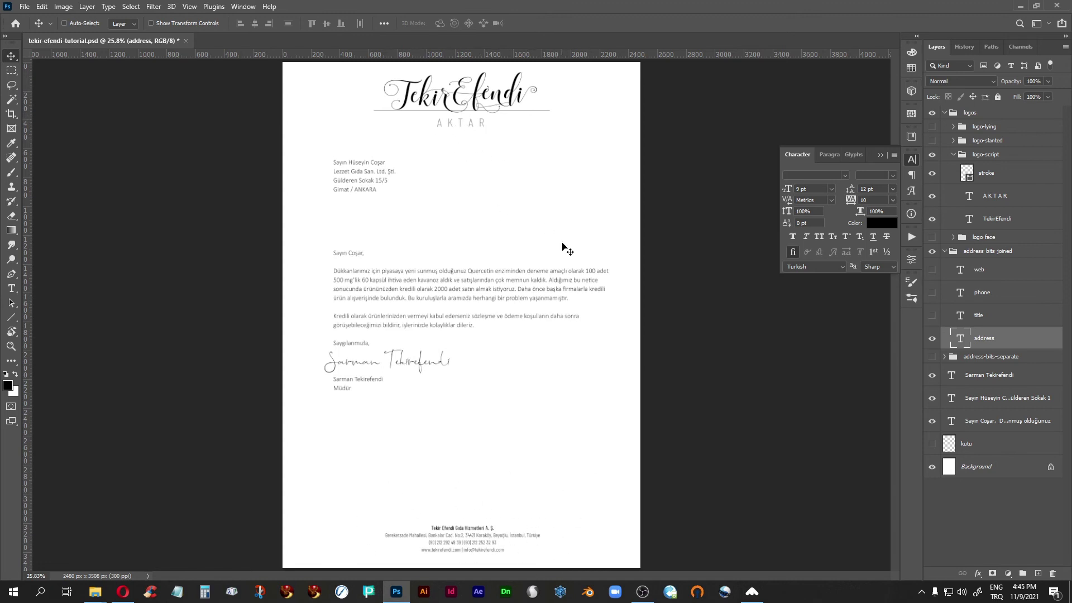
pyautogui.hotkey('ctrl', '+')
pyautogui.hotkey('ctrl', '+')
pyautogui.hotkey('ctrl', '+')
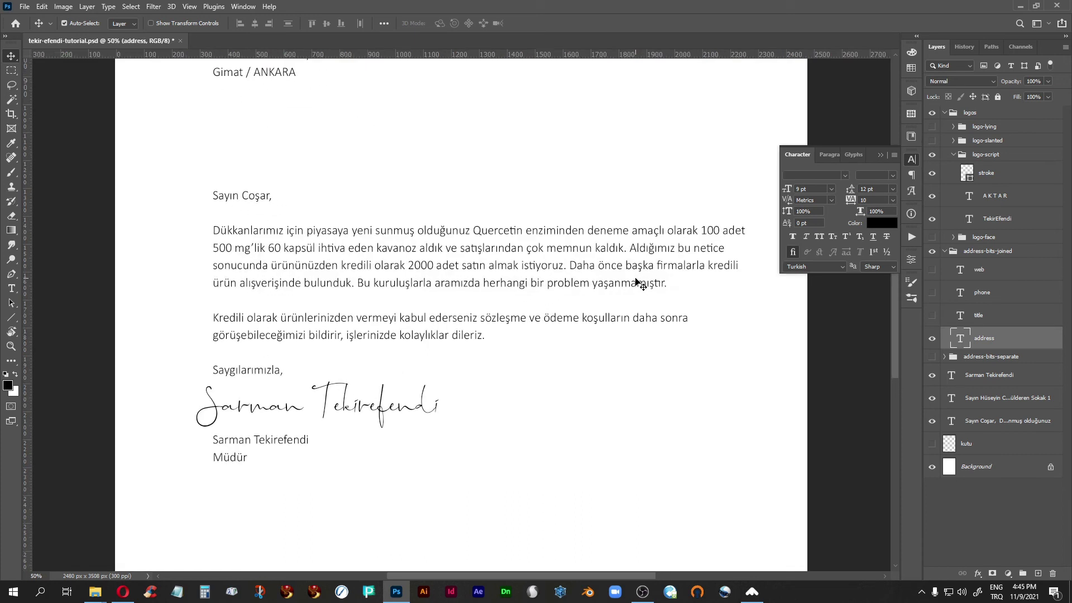
pyautogui.moveTo(478, 446); pyautogui.dragTo(452, 84)
pyautogui.moveTo(452, 340); pyautogui.dragTo(476, 240)
pyautogui.scroll(15, 476, 240)
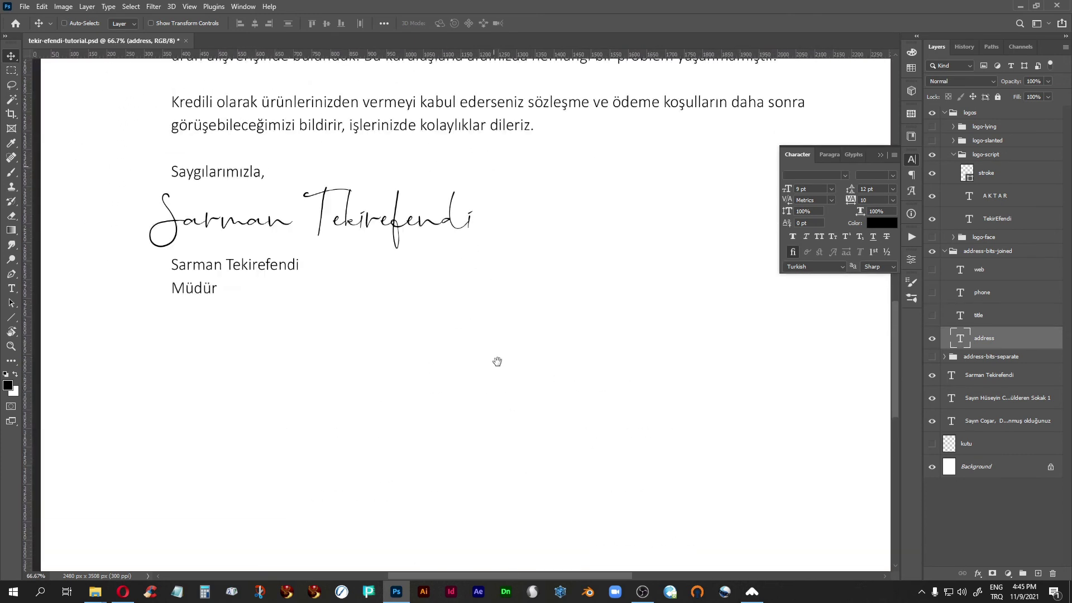
pyautogui.scroll(4, 488, 457)
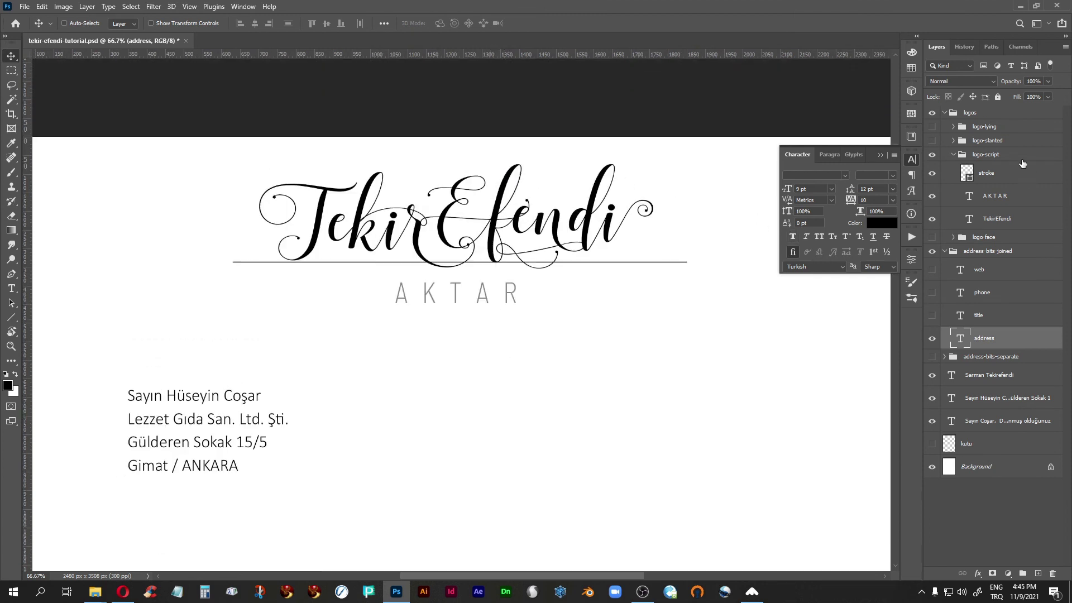
# Step: Duplicate the logo's stroke layer and place the copy directly above the address layer in the address-bits-joined group
pyautogui.click(1004, 174)
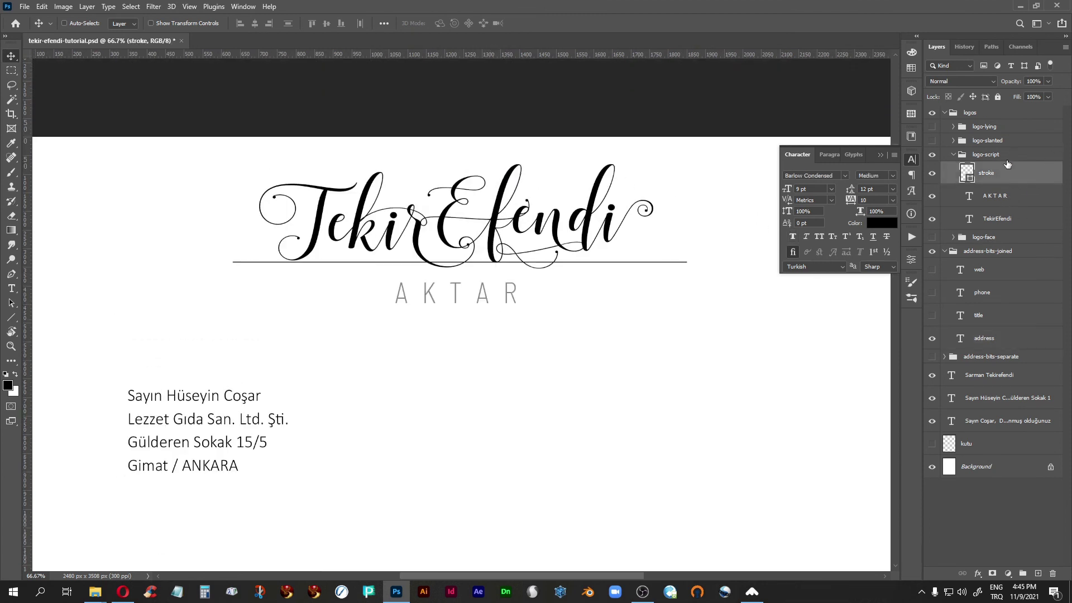
pyautogui.moveTo(1010, 177)
pyautogui.mouseDown()
pyautogui.moveTo(1024, 502)
pyautogui.moveTo(1038, 573)
pyautogui.mouseUp()
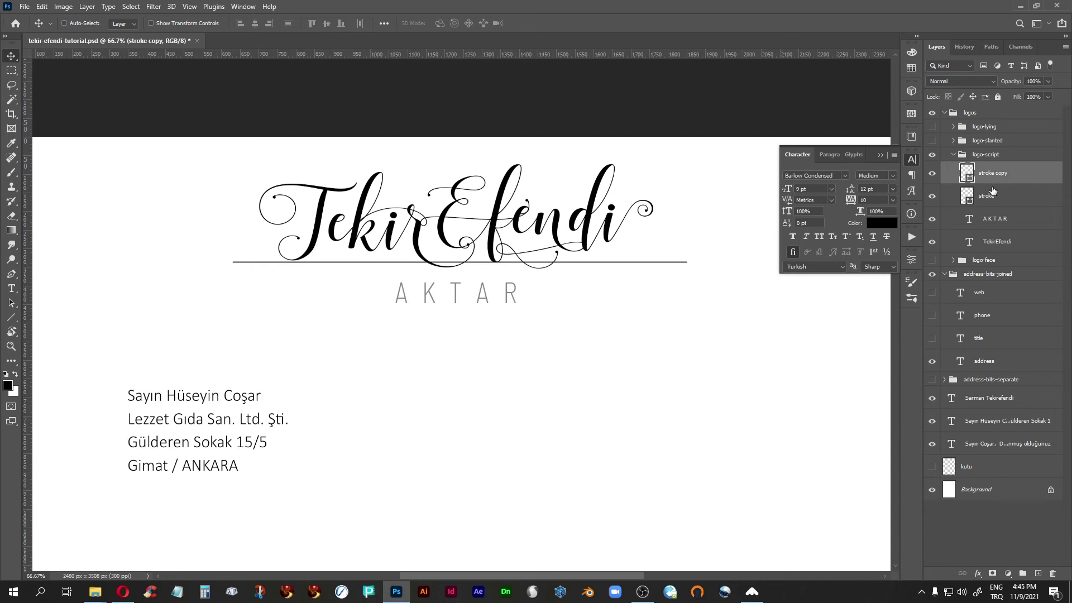
pyautogui.moveTo(1009, 176); pyautogui.dragTo(1004, 351)
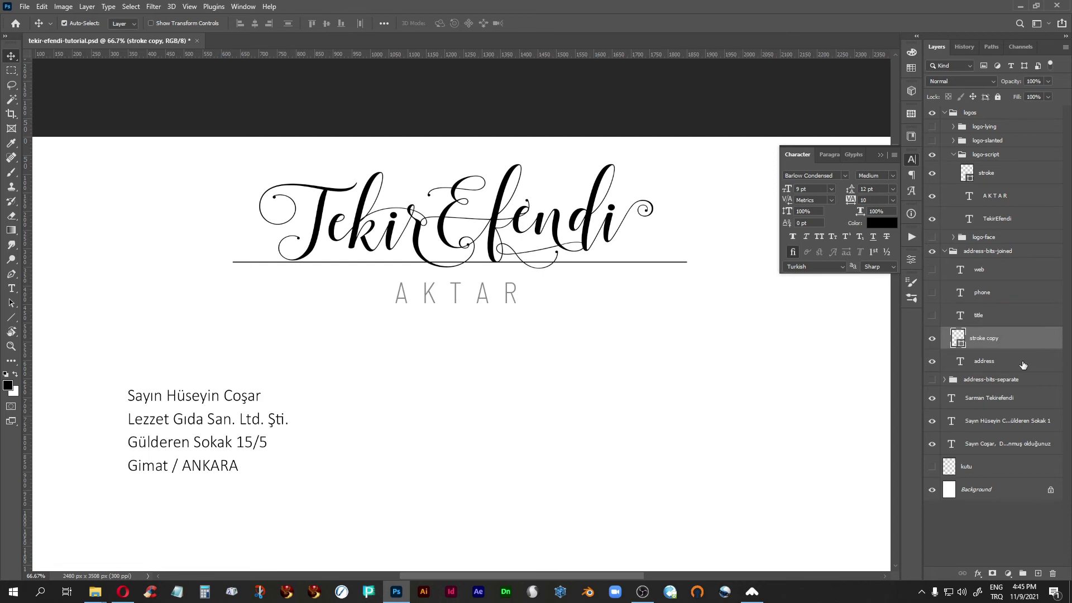
# Step: Move the copied line from the logo down the page and position it just above the company name in the address block
pyautogui.hotkey('ctrl', '0')
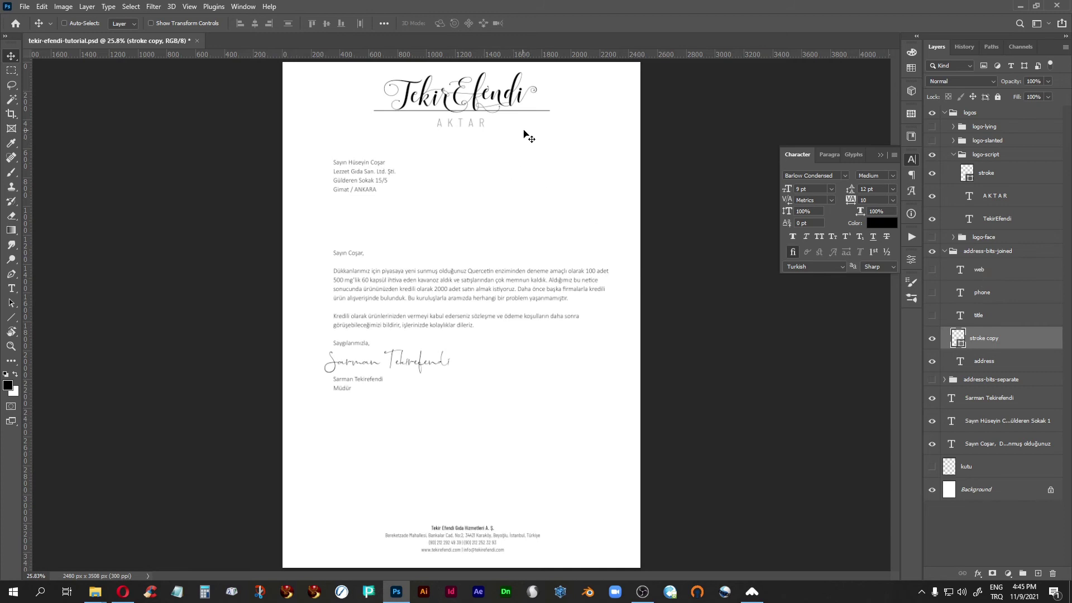
pyautogui.moveTo(521, 121)
pyautogui.mouseDown()
pyautogui.moveTo(505, 545)
pyautogui.moveTo(511, 532)
pyautogui.mouseUp()
pyautogui.hotkey('ctrl', '+')
pyautogui.hotkey('ctrl', '+')
pyautogui.hotkey('ctrl', '+')
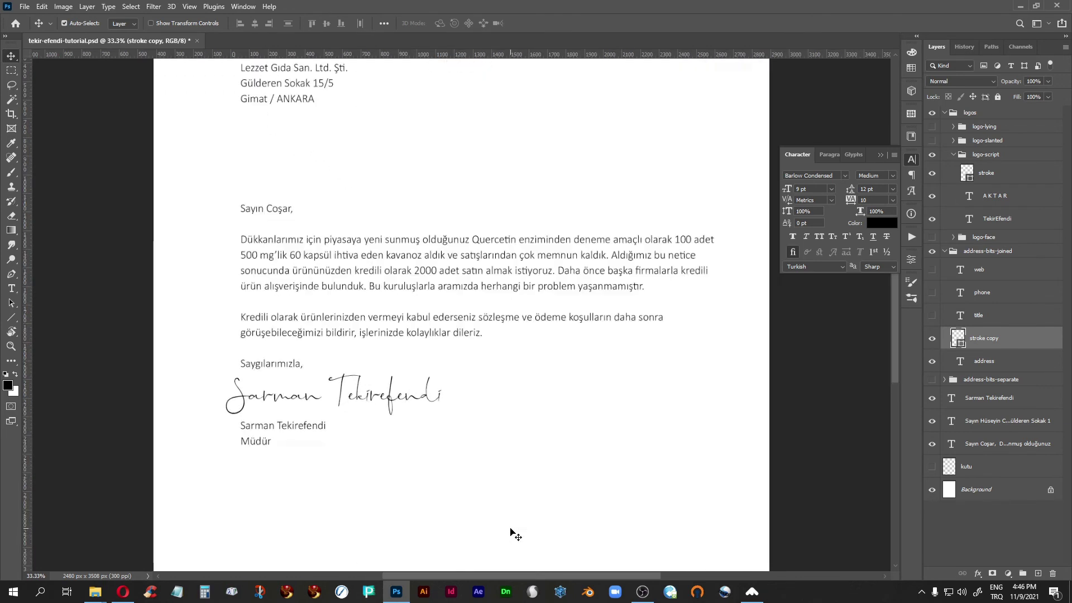
pyautogui.moveTo(480, 465); pyautogui.dragTo(421, 38)
pyautogui.moveTo(503, 192); pyautogui.dragTo(585, 253)
pyautogui.press('Down')
pyautogui.press('Down')
pyautogui.press('Down')
pyautogui.press('Down')
pyautogui.press('Down')
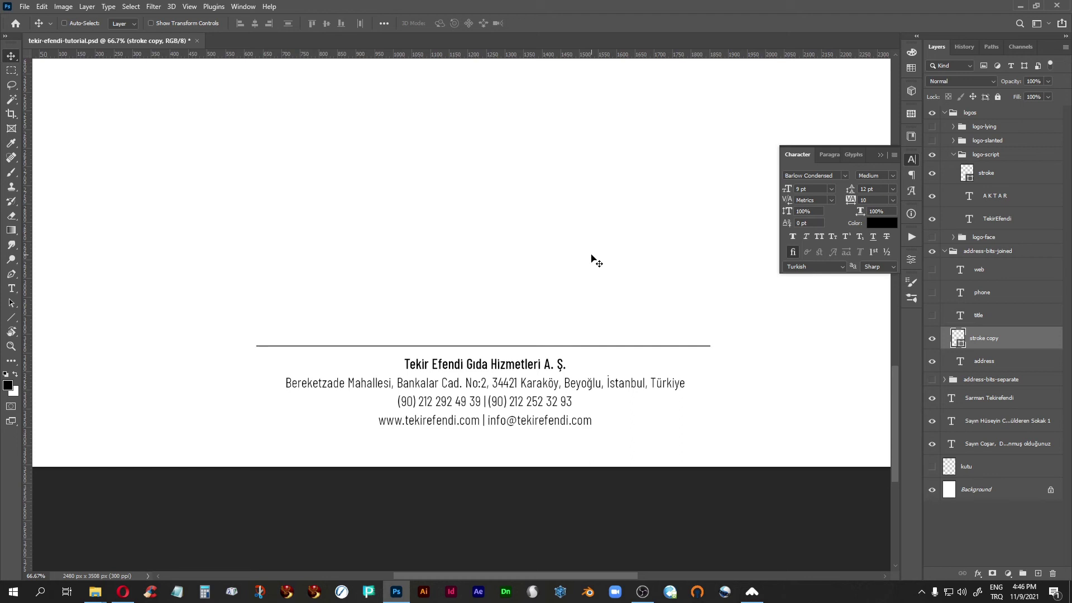
# Step: Set the leading of the street-address line to 16 pt to separate it from the company name
pyautogui.doubleClick(959, 362)
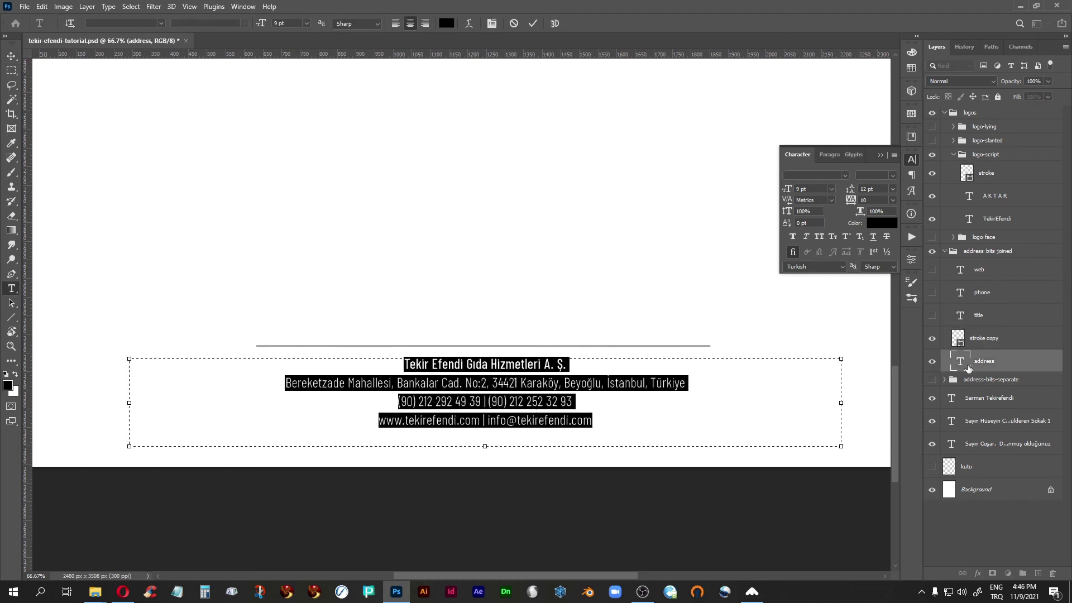
pyautogui.click(278, 384)
pyautogui.moveTo(284, 384); pyautogui.dragTo(692, 387)
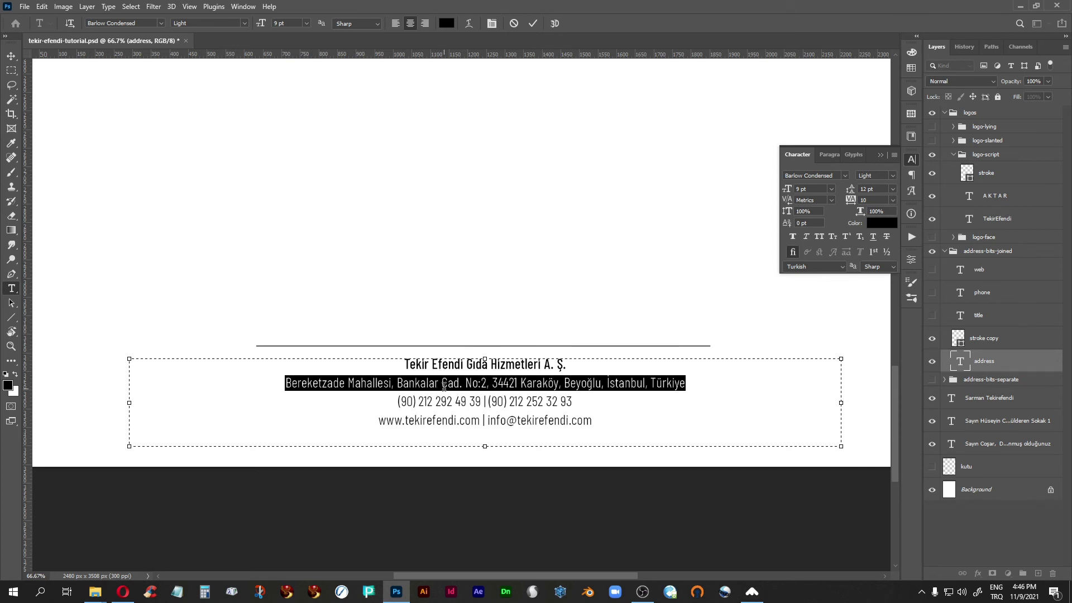
pyautogui.click(892, 189)
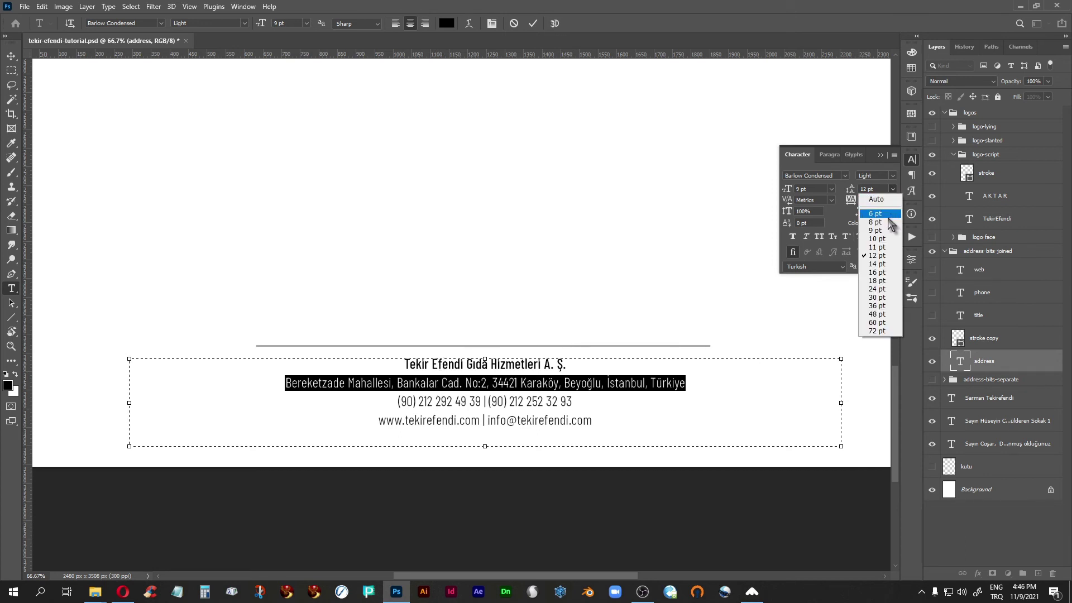
pyautogui.click(876, 273)
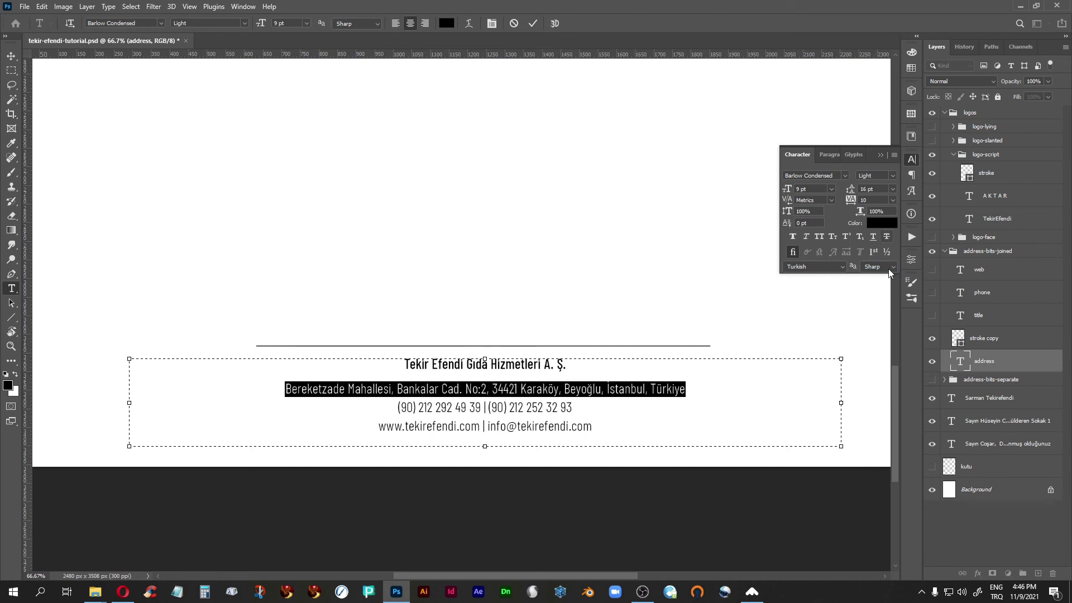
pyautogui.hotkey('ctrl', 'Return')
pyautogui.press('v')
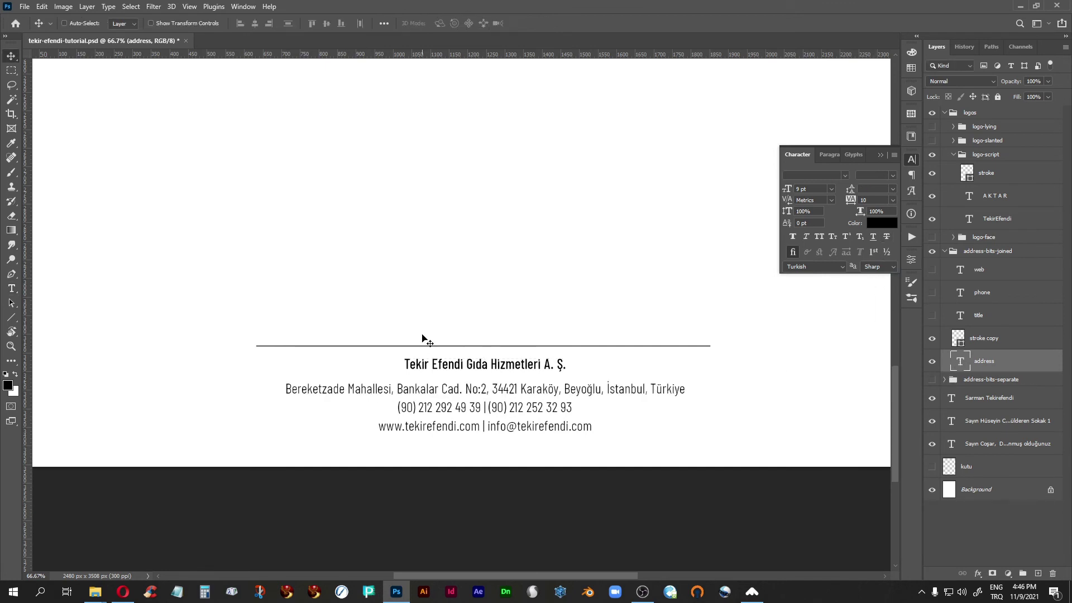
# Step: Nudge the copied line slightly down, closer to the company name in the address block
pyautogui.click(961, 340)
pyautogui.hotkey('shift', 'Down')
pyautogui.hotkey('shift', 'Down')
pyautogui.hotkey('shift', 'Down')
pyautogui.hotkey('shift', 'Down')
pyautogui.hotkey('shift', 'Down')
pyautogui.hotkey('shift', 'Down')
pyautogui.hotkey('shift', 'Down')
pyautogui.hotkey('shift', 'Down')
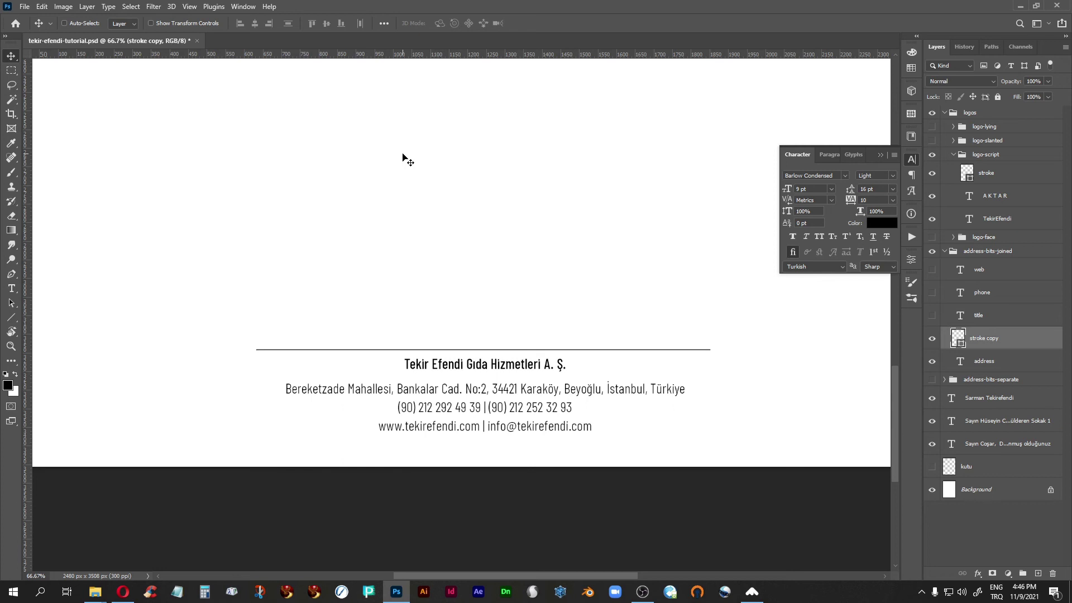
# Step: Move the copied line down so it sits between the company name and the street address
pyautogui.press('Down')
pyautogui.press('Down')
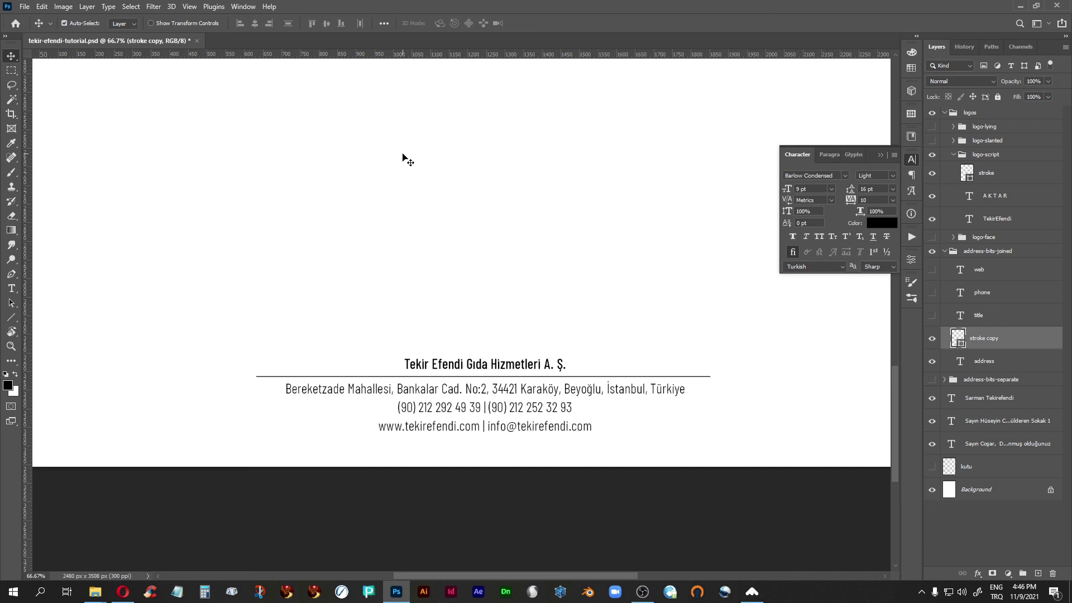
pyautogui.hotkey('ctrl', '0')
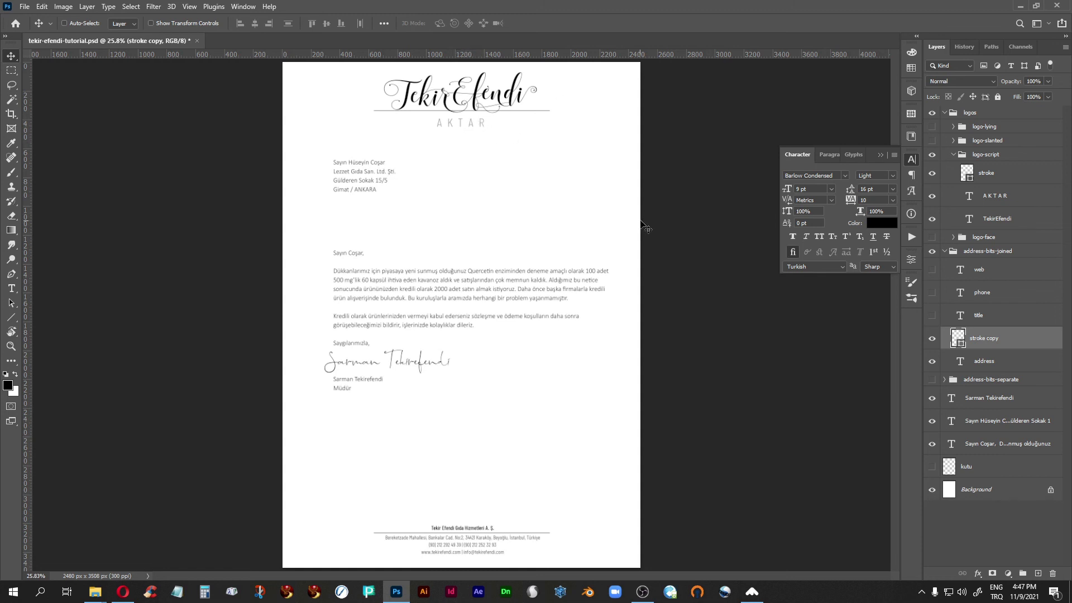
# Step: Try the logo-script group at the left side of the page header, and at the right side
pyautogui.click(970, 159)
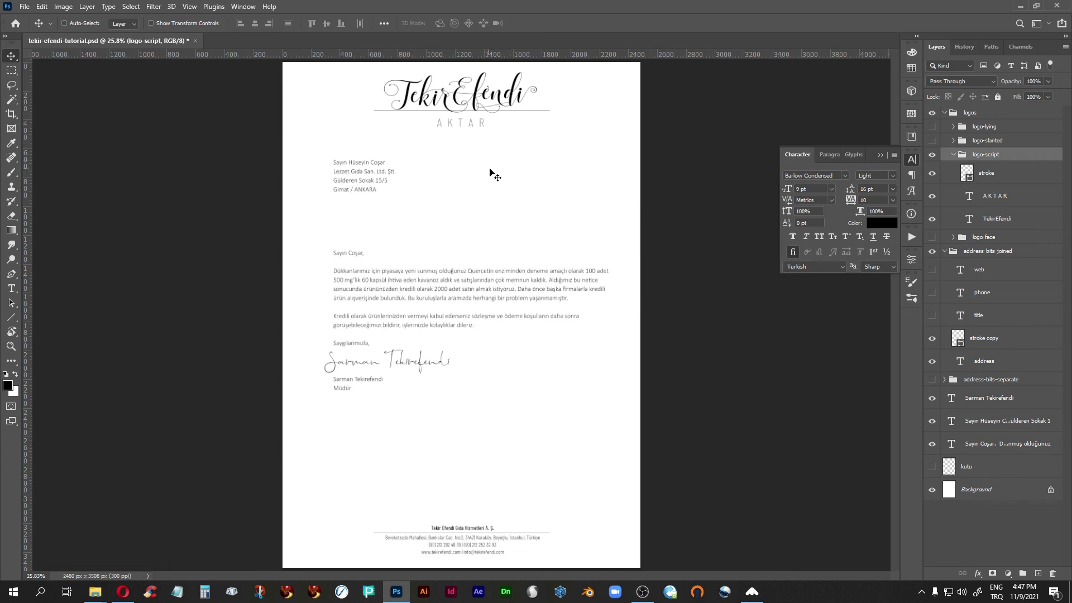
pyautogui.moveTo(506, 172); pyautogui.dragTo(434, 174)
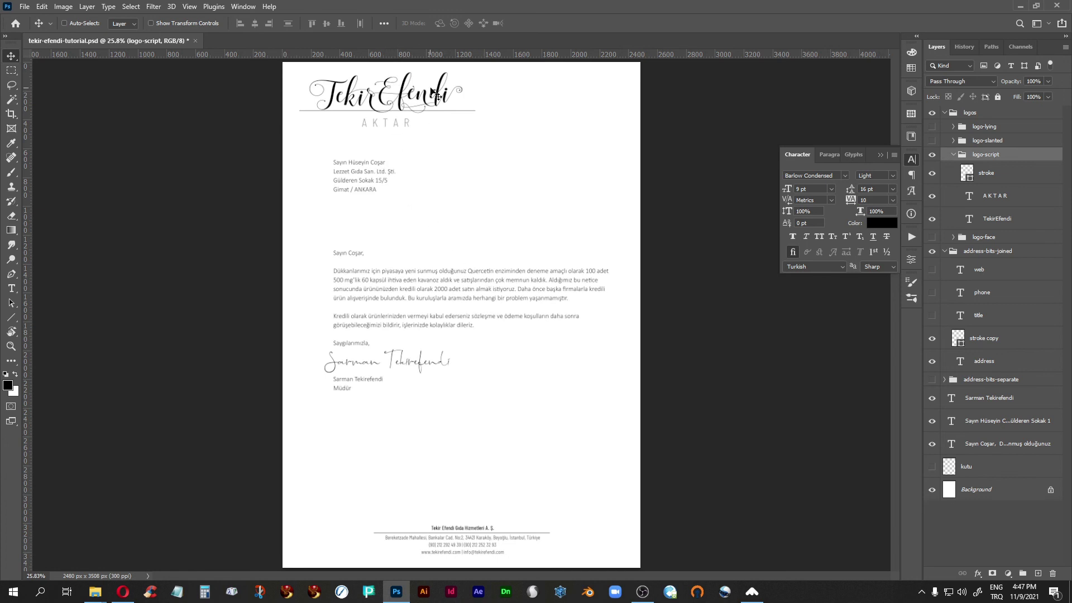
pyautogui.moveTo(419, 148); pyautogui.dragTo(570, 164)
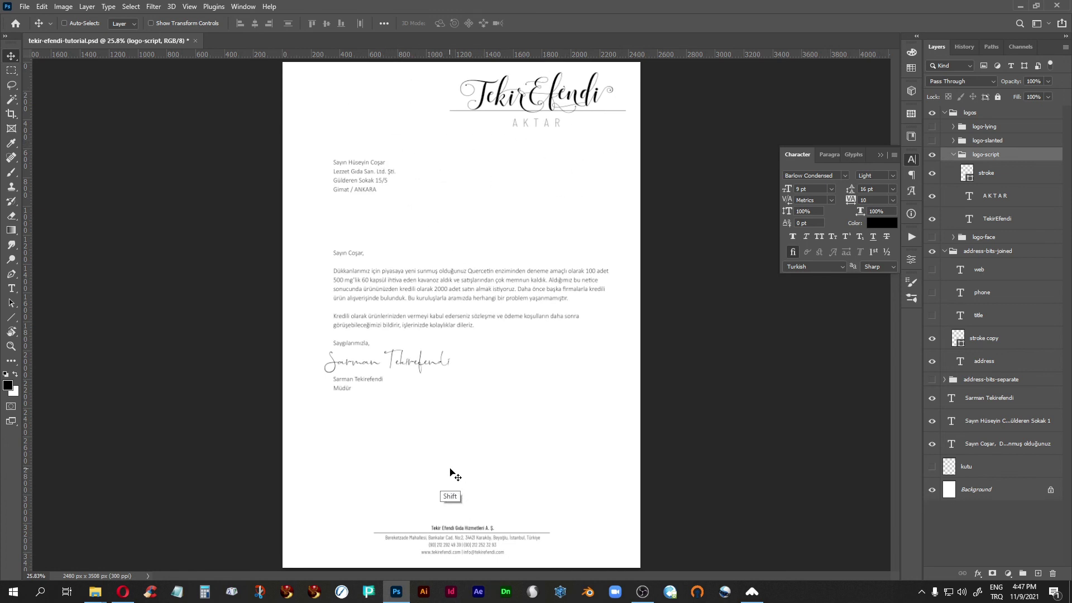
# Step: Show the guides and move the logo-script group back to the page centre, nudging it onto the vertical centre guide
pyautogui.hotkey('ctrl', ';')
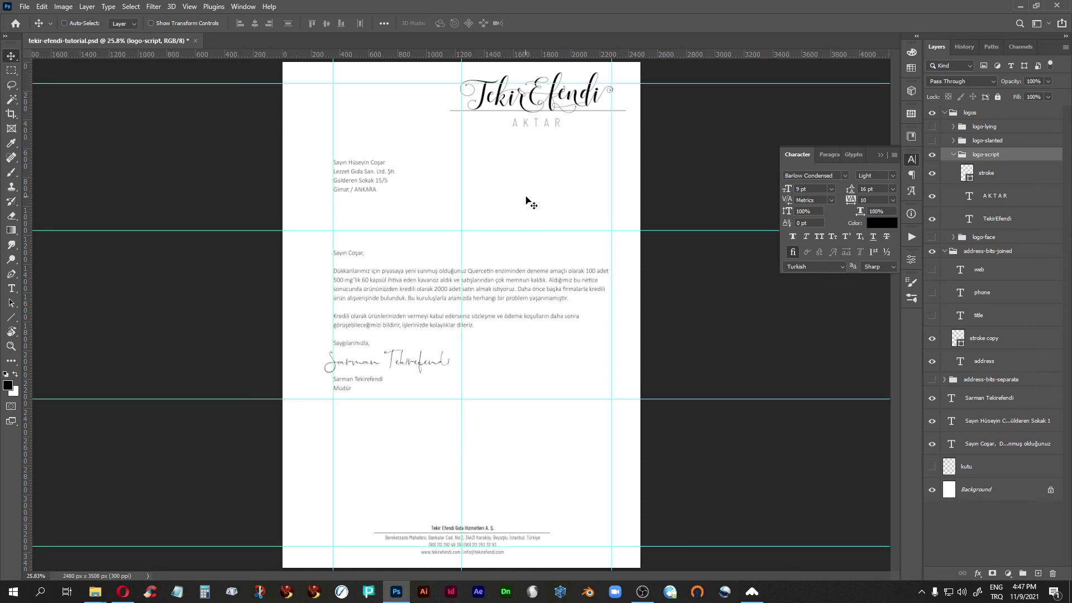
pyautogui.moveTo(551, 148); pyautogui.dragTo(479, 159)
pyautogui.hotkey('ctrl', 't')
pyautogui.press('Left')
pyautogui.press('Left')
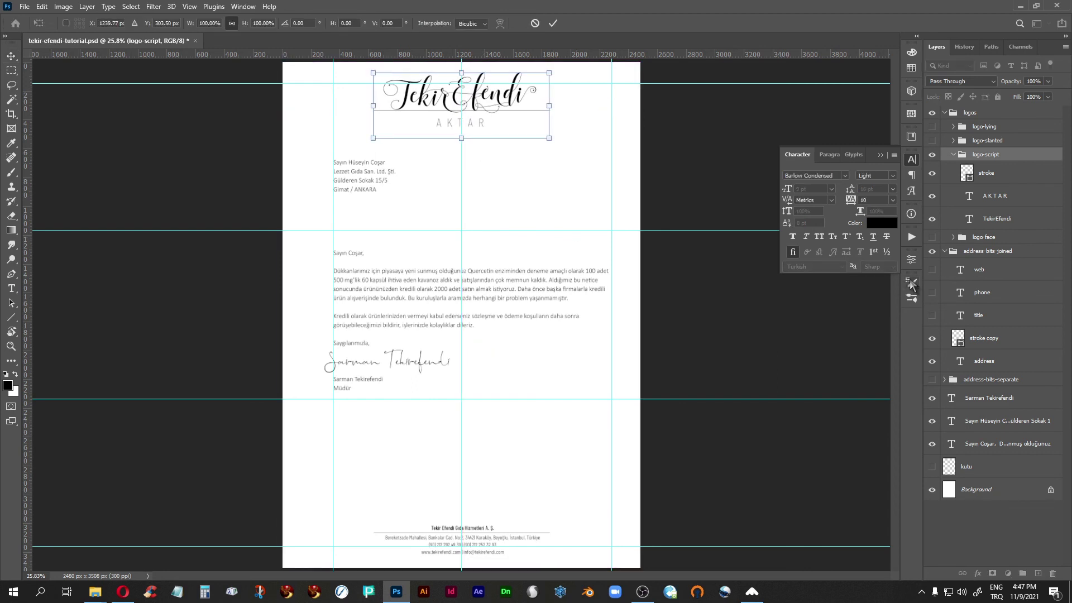
pyautogui.press('Return')
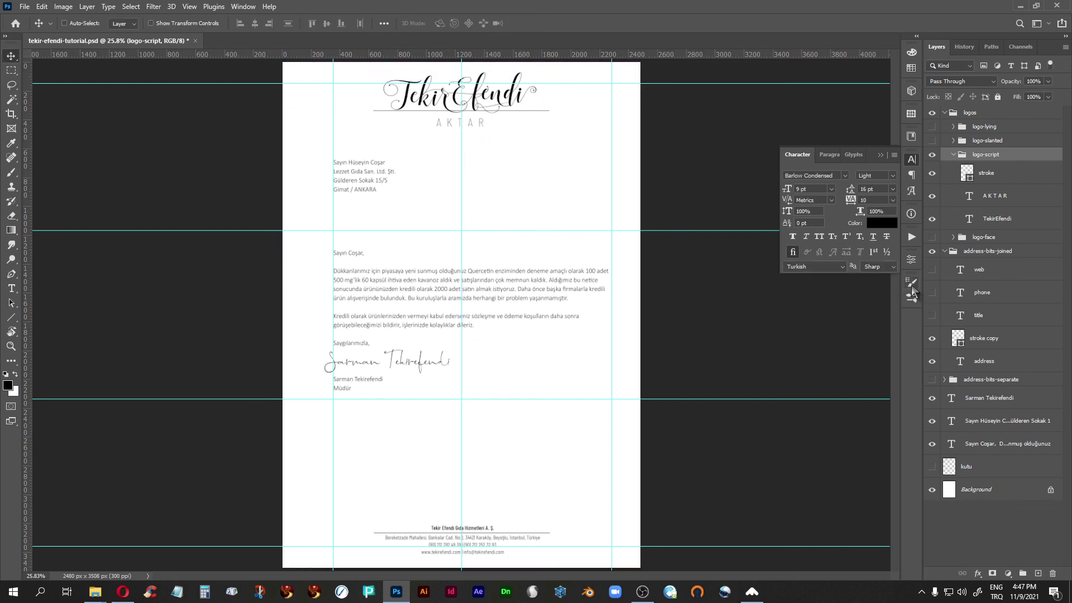
# Step: Collapse the logo-script group and try left-aligning the text of the address layer
pyautogui.click(954, 155)
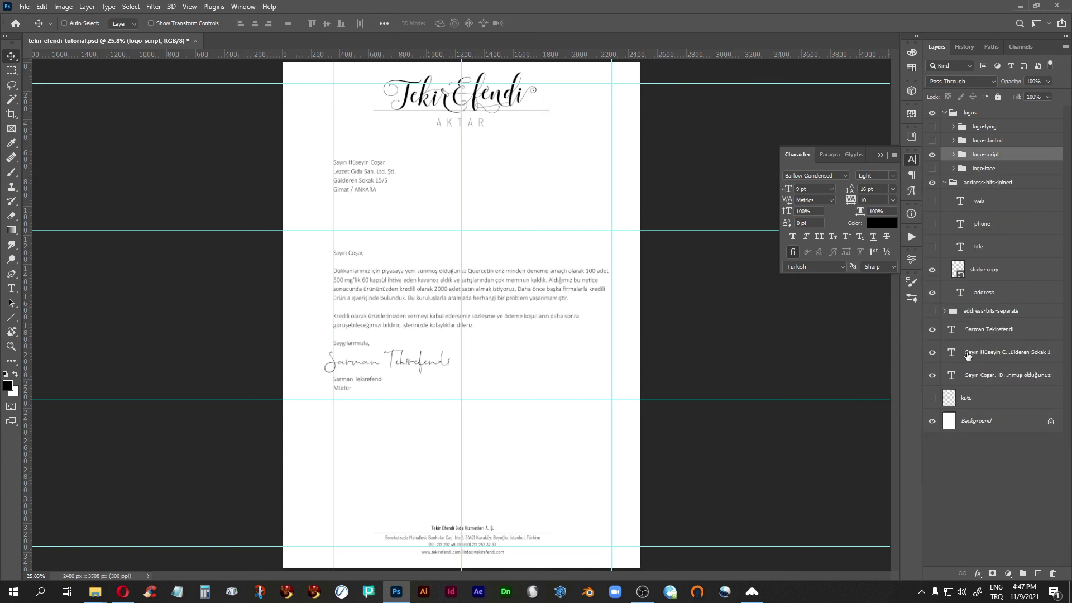
pyautogui.click(984, 292)
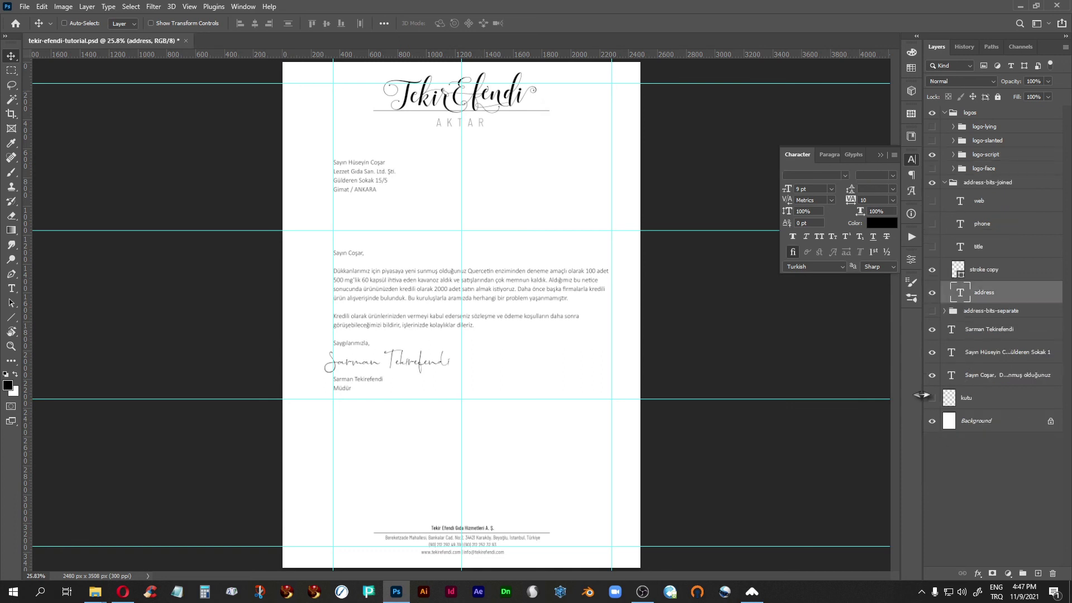
pyautogui.doubleClick(959, 291)
pyautogui.click(396, 23)
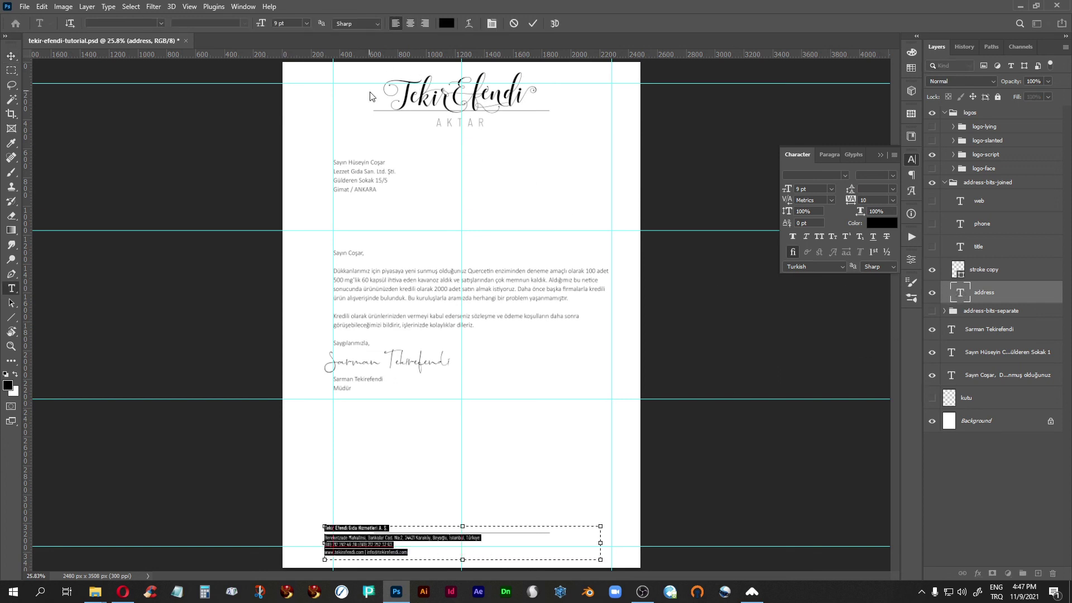
pyautogui.hotkey('ctrl', 'Return')
pyautogui.press('v')
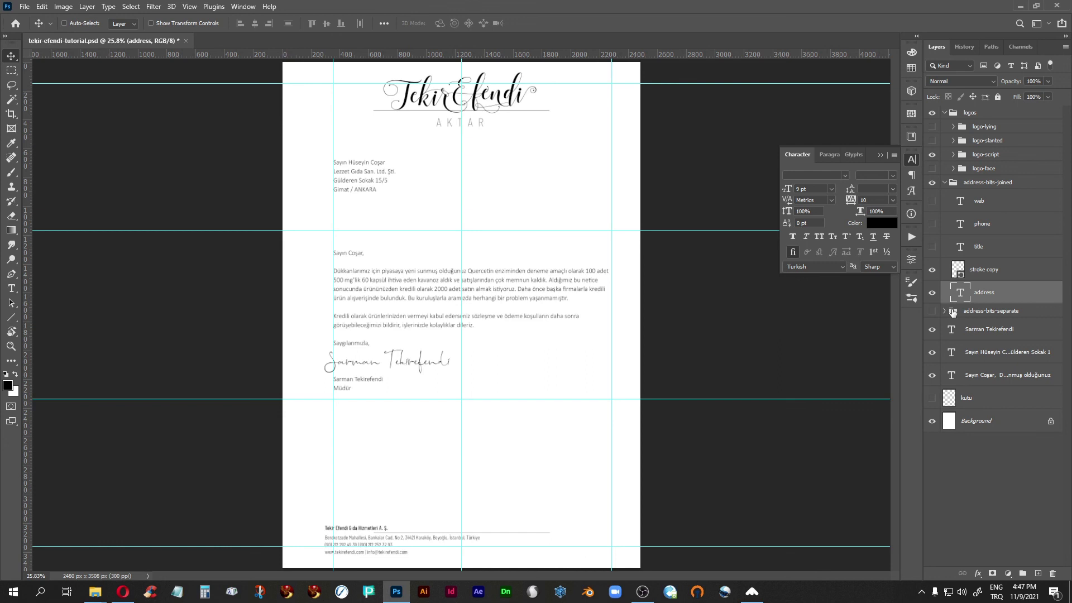
# Step: Move the line under the company name left to start with the left-aligned address, and hide the guides
pyautogui.click(957, 270)
pyautogui.moveTo(570, 535); pyautogui.dragTo(531, 532)
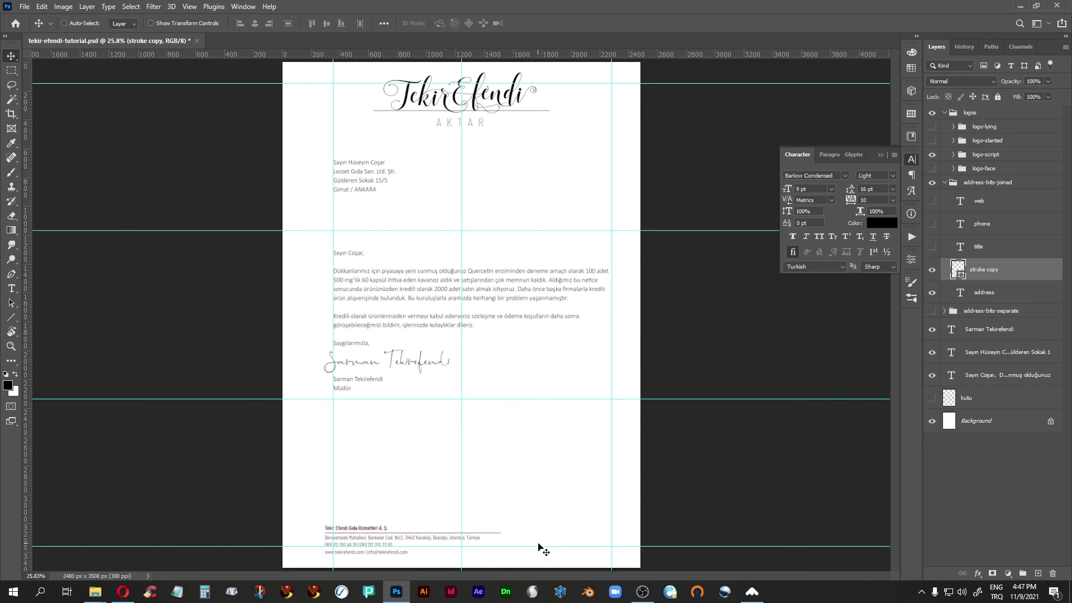
pyautogui.hotkey('ctrl', ';')
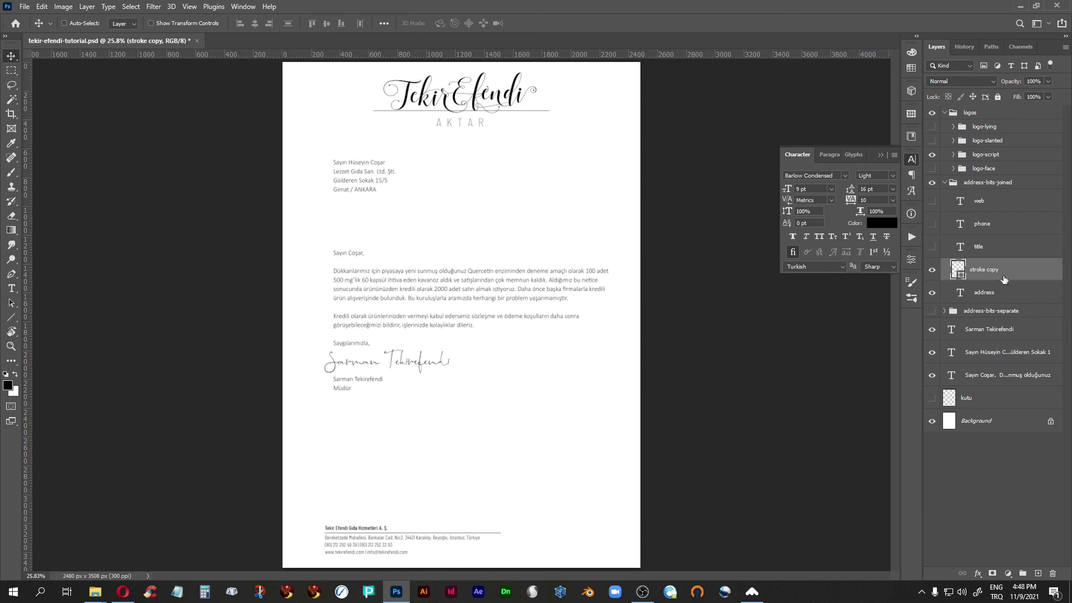
# Step: Revert the document to the Move state before the logo's Free Transform, and collapse the character settings
pyautogui.click(964, 48)
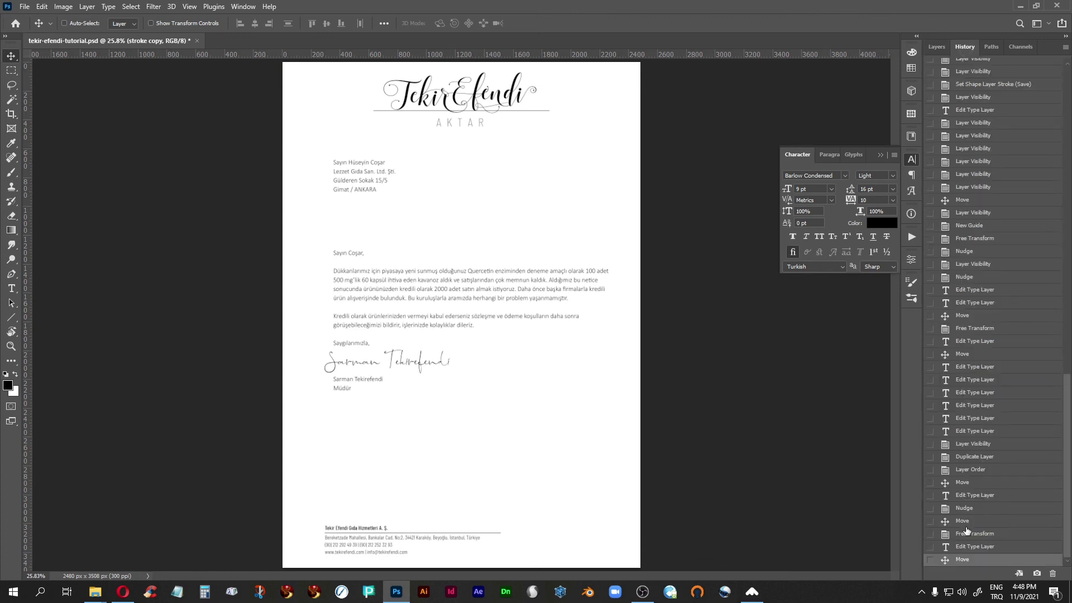
pyautogui.click(962, 523)
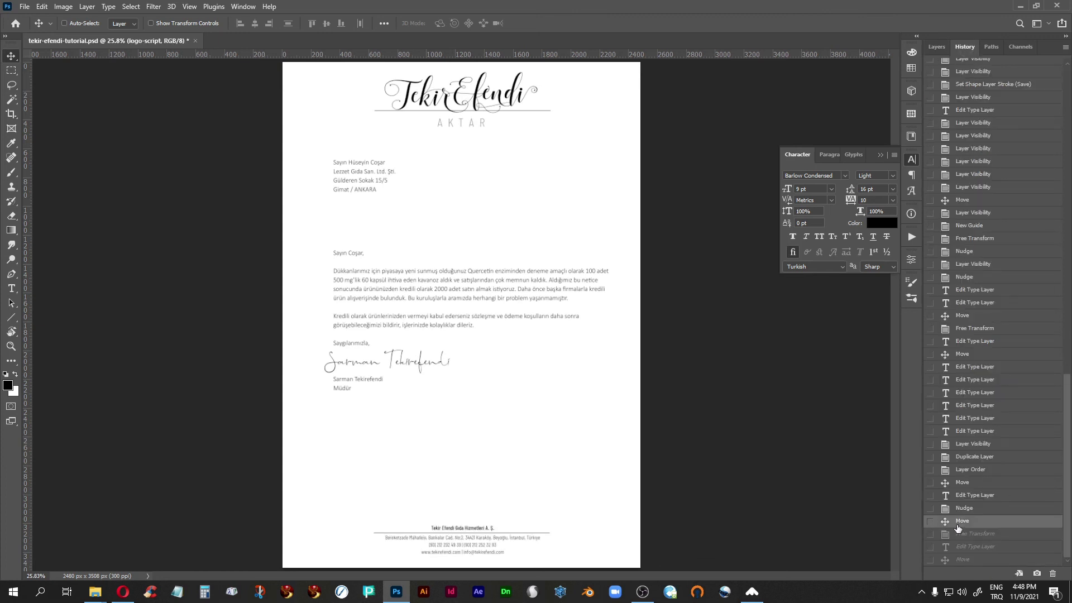
pyautogui.click(881, 155)
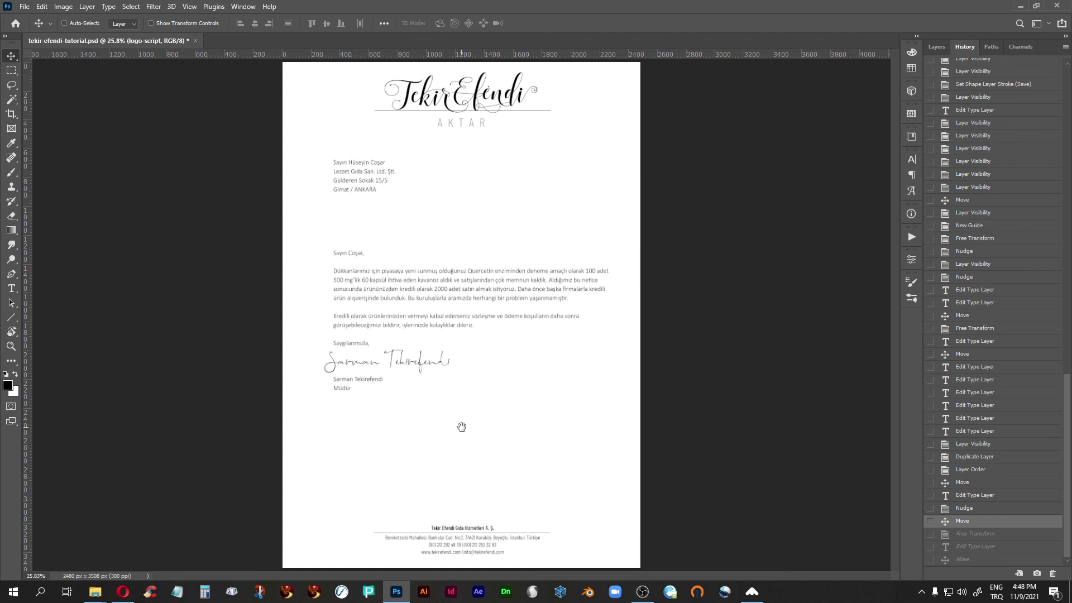
# Step: Examine the whole letterhead at 50% zoom, from the centred logo through the letter text to the address block
pyautogui.hotkey('ctrl', '+')
pyautogui.hotkey('ctrl', '+')
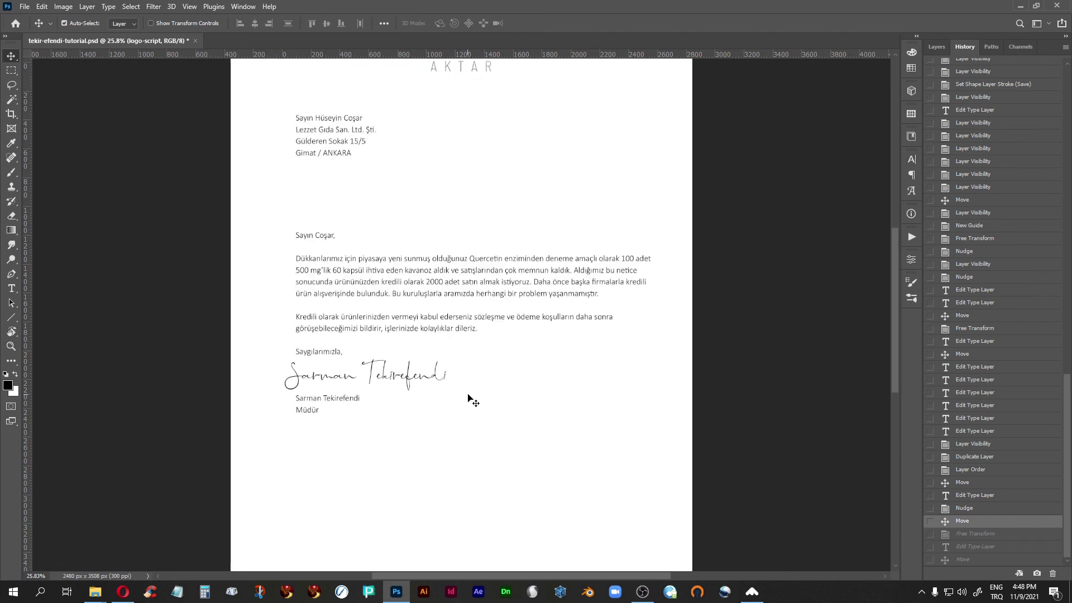
pyautogui.moveTo(490, 182); pyautogui.dragTo(493, 462)
pyautogui.moveTo(469, 554); pyautogui.dragTo(477, 76)
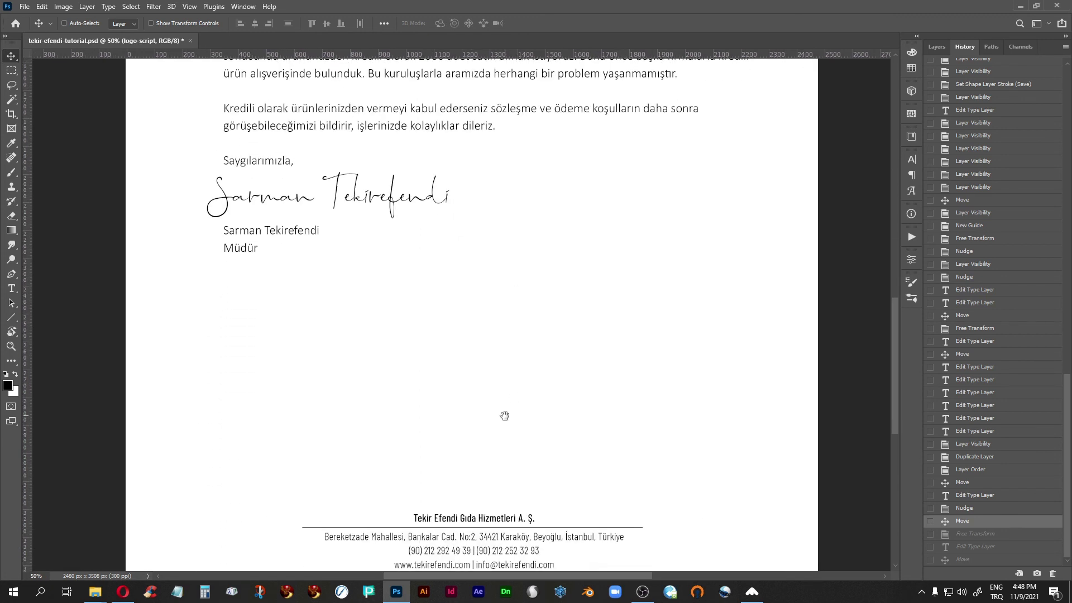
pyautogui.scroll(-5, 495, 337)
pyautogui.moveTo(496, 309); pyautogui.dragTo(495, 524)
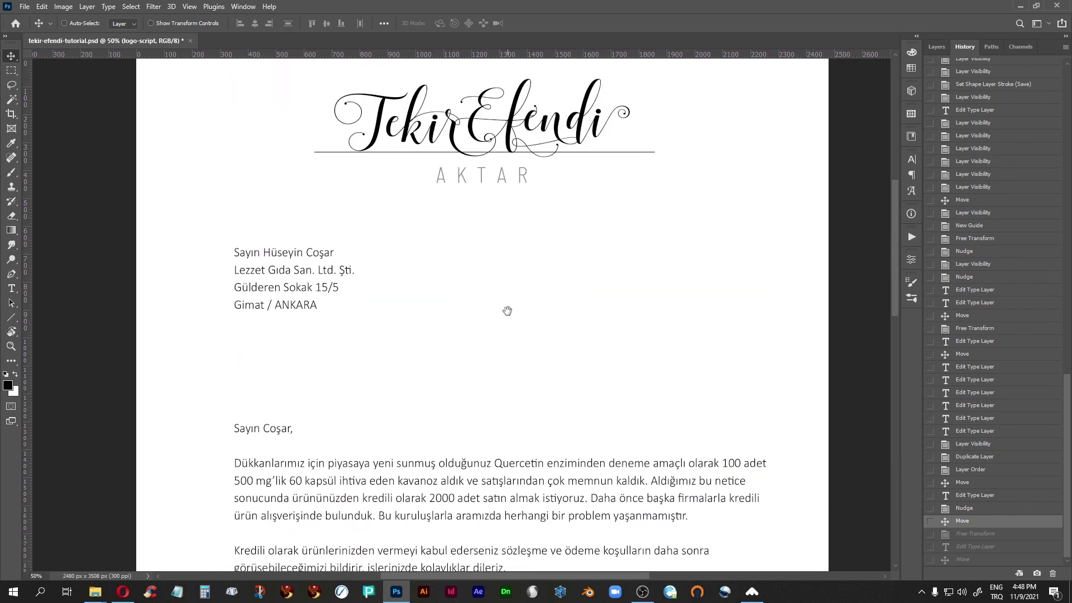
pyautogui.moveTo(498, 358); pyautogui.dragTo(495, 399)
pyautogui.moveTo(495, 464); pyautogui.dragTo(481, 354)
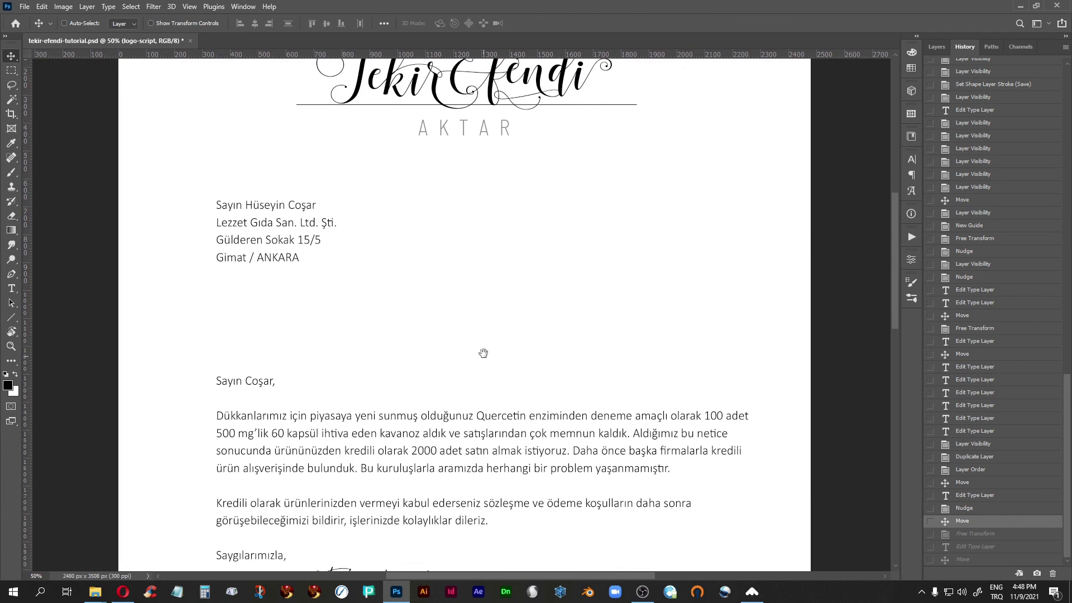
pyautogui.moveTo(485, 476); pyautogui.dragTo(489, 214)
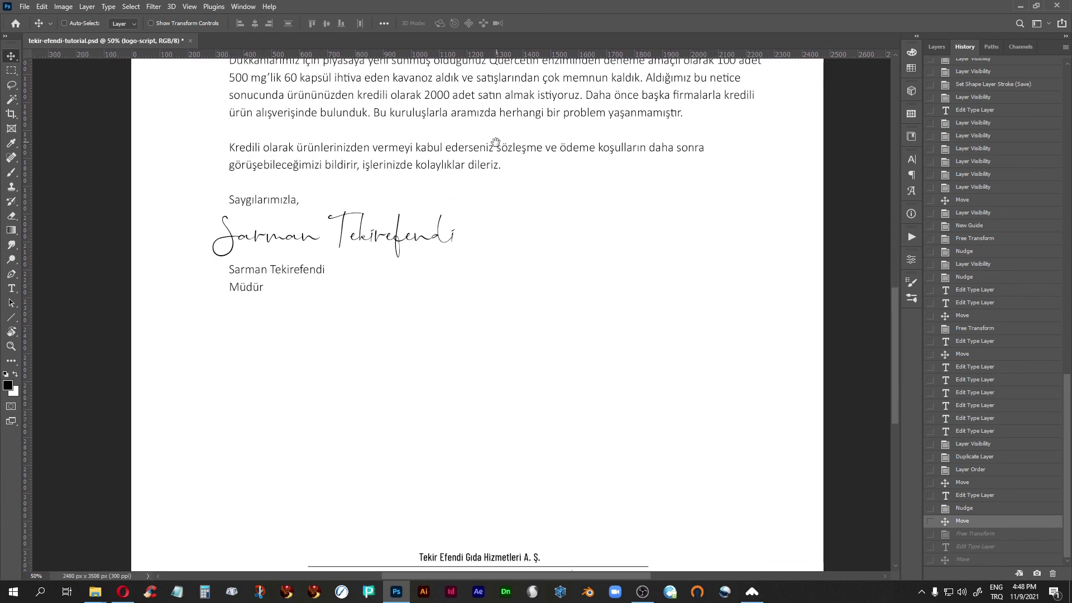
pyautogui.moveTo(483, 412)
pyautogui.mouseDown()
pyautogui.moveTo(481, 313)
pyautogui.moveTo(477, 445)
pyautogui.mouseUp()
pyautogui.moveTo(496, 197)
pyautogui.mouseDown()
pyautogui.moveTo(508, 407)
pyautogui.moveTo(486, 309)
pyautogui.mouseUp()
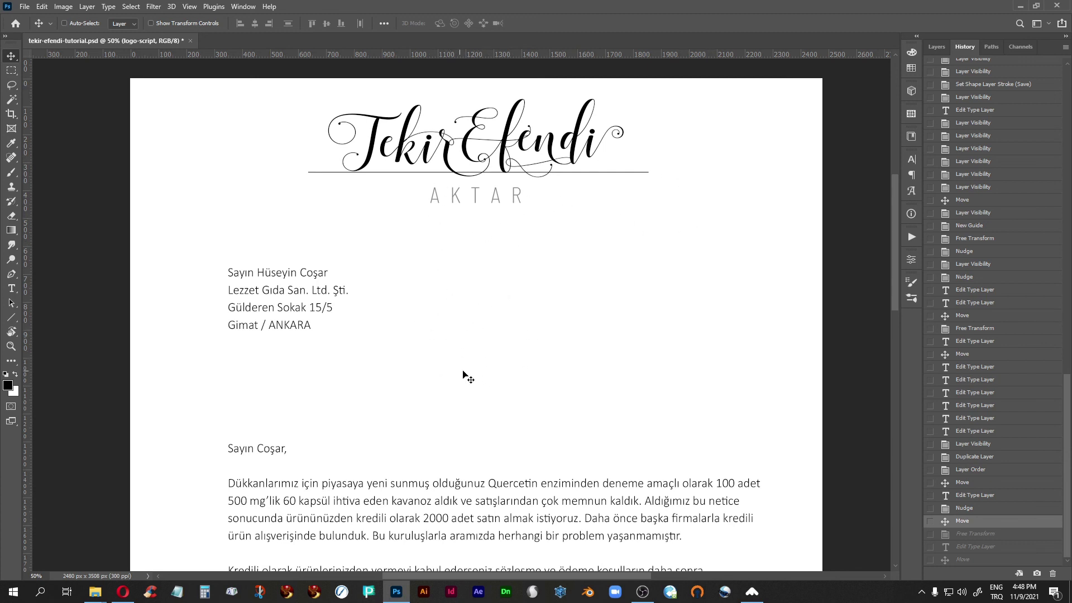
pyautogui.scroll(-5, 476, 368)
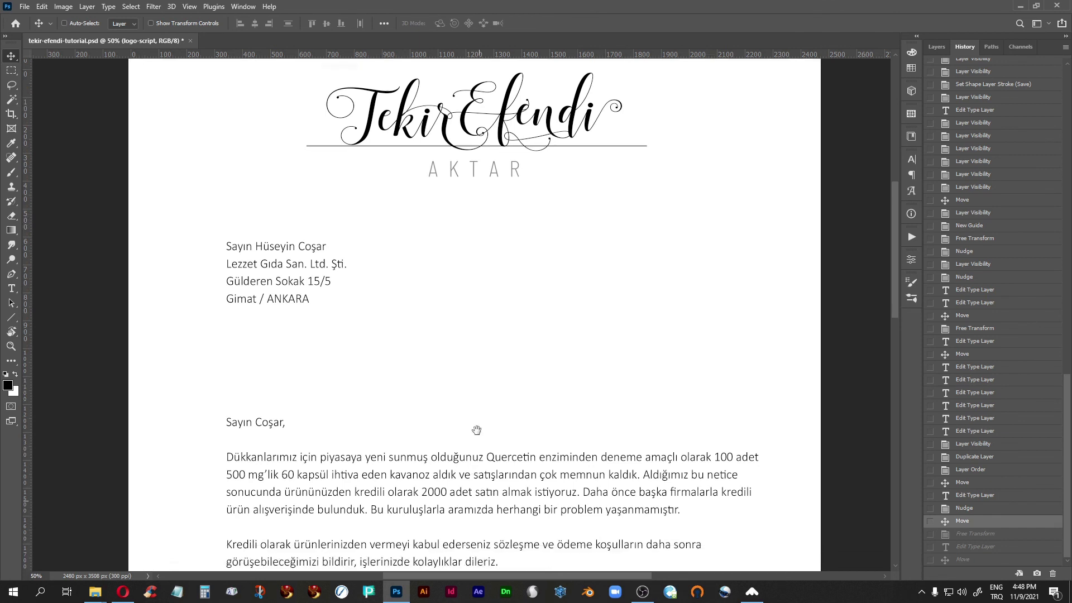
pyautogui.moveTo(443, 446); pyautogui.dragTo(433, 237)
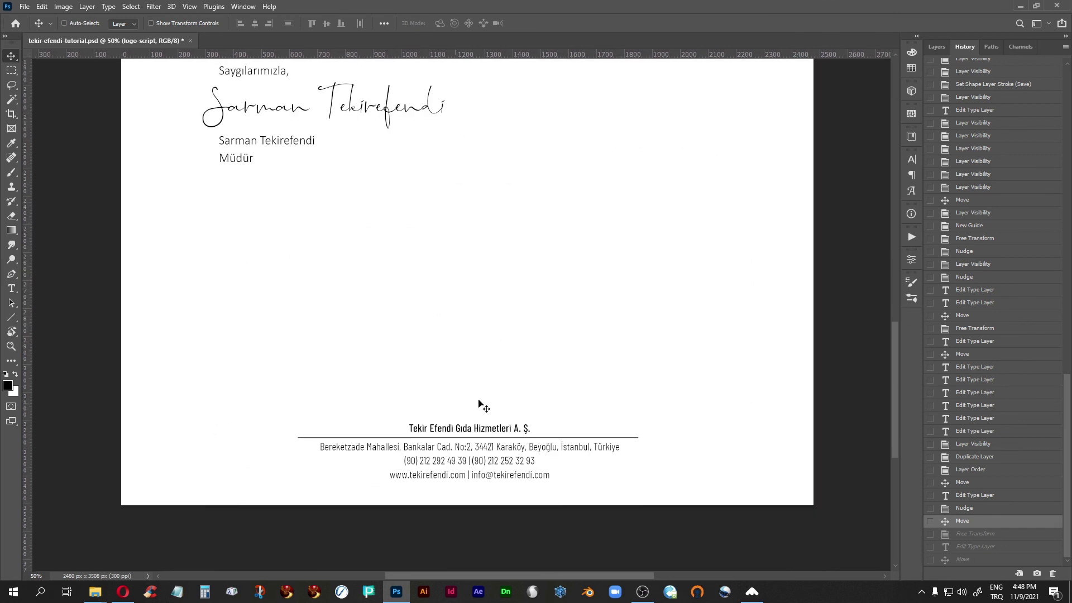
pyautogui.moveTo(474, 126)
pyautogui.mouseDown()
pyautogui.moveTo(451, 544)
pyautogui.moveTo(464, 271)
pyautogui.mouseUp()
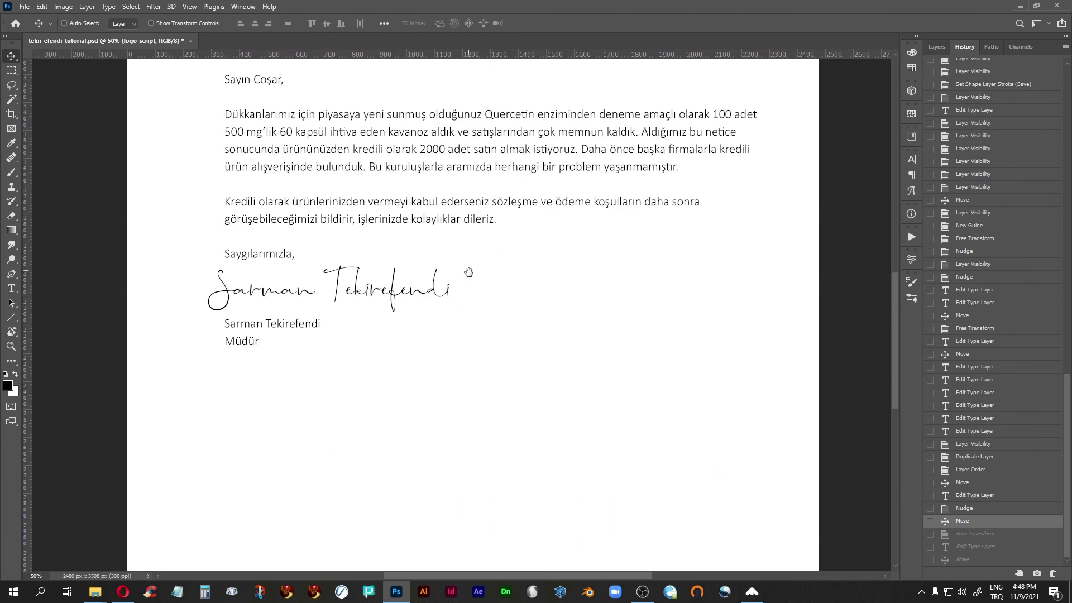